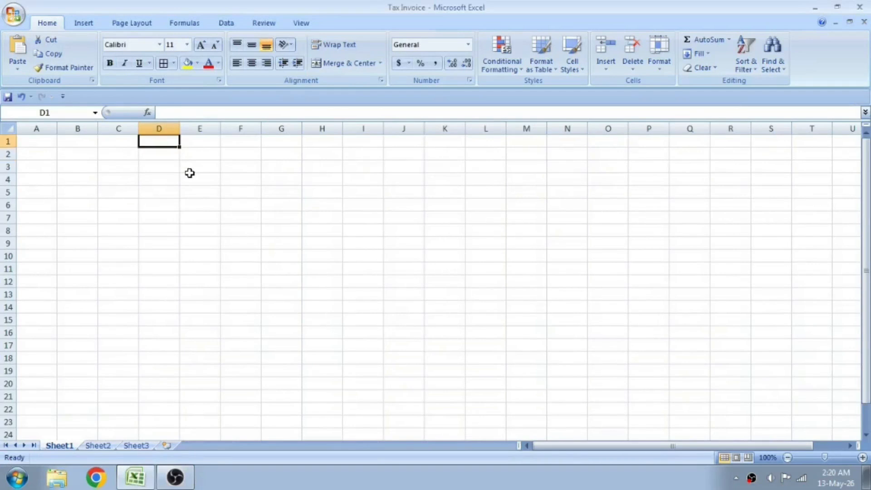
Merge and center cells D1 to J1 into a single cell.
key(shift+Right)
key(shift+Right)
key(shift+Right)
key(shift+Right)
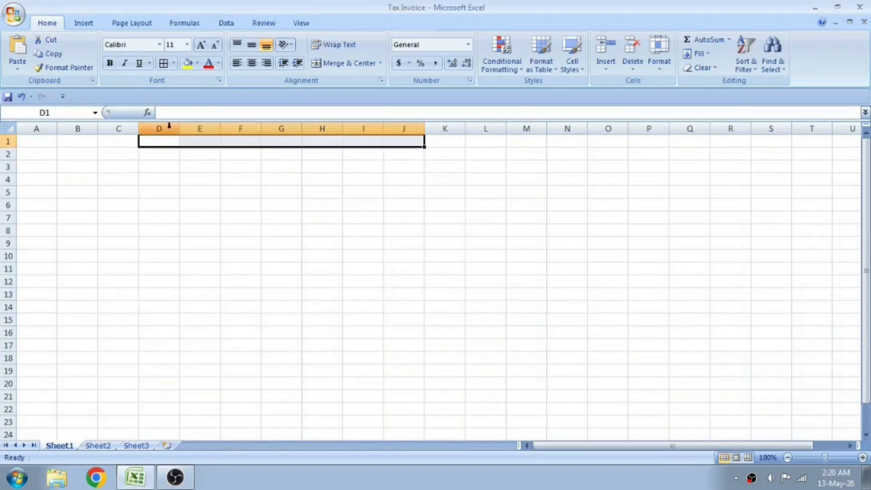
click(347, 64)
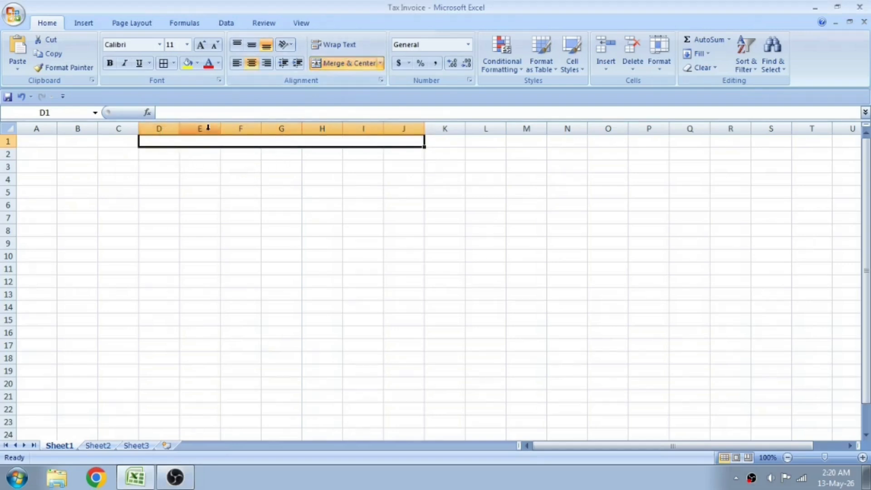
Widen columns D through J equally and reselect the merged cell in row 1.
drag(169, 128, 483, 123)
click(363, 166)
key(Up)
key(Up)
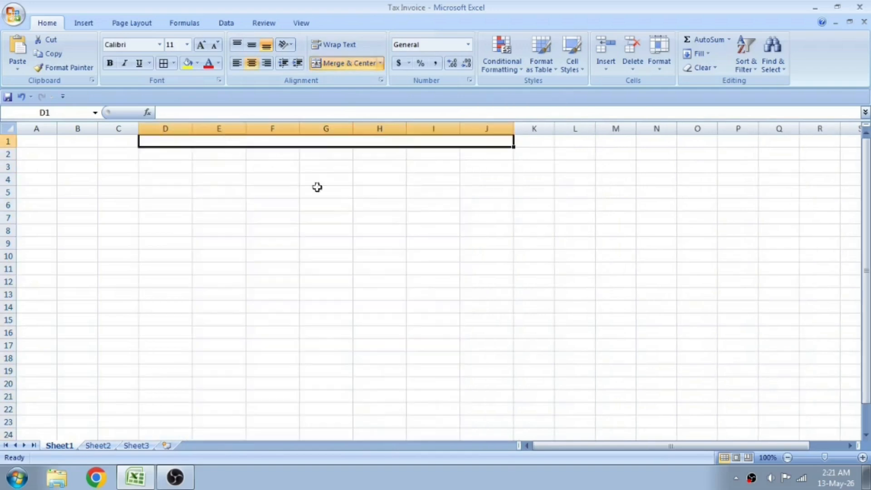
Enter the title Tax Invoice in the merged cell in row 1.
text(Tax Invoice)
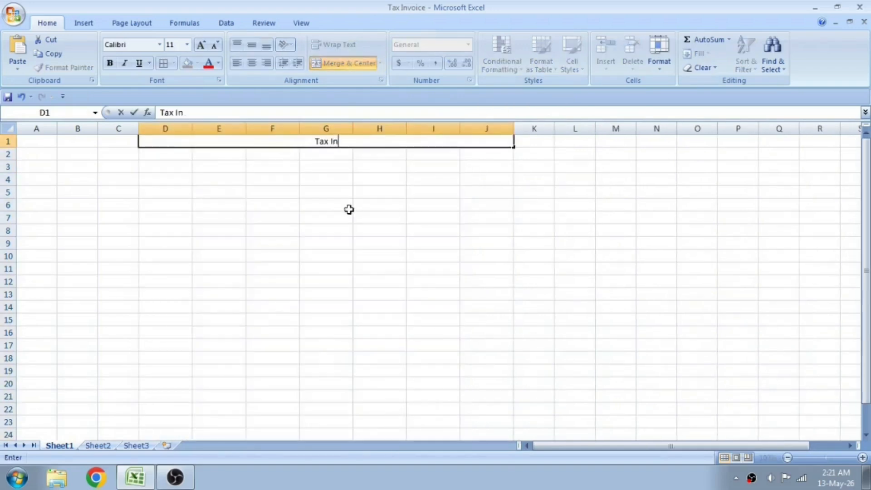
key(Return)
key(Up)
key(Down)
key(Up)
Merge and center the range D2 to J5 into one block below the title.
key(Down)
key(shift+Down)
key(shift+Down)
key(shift+Down)
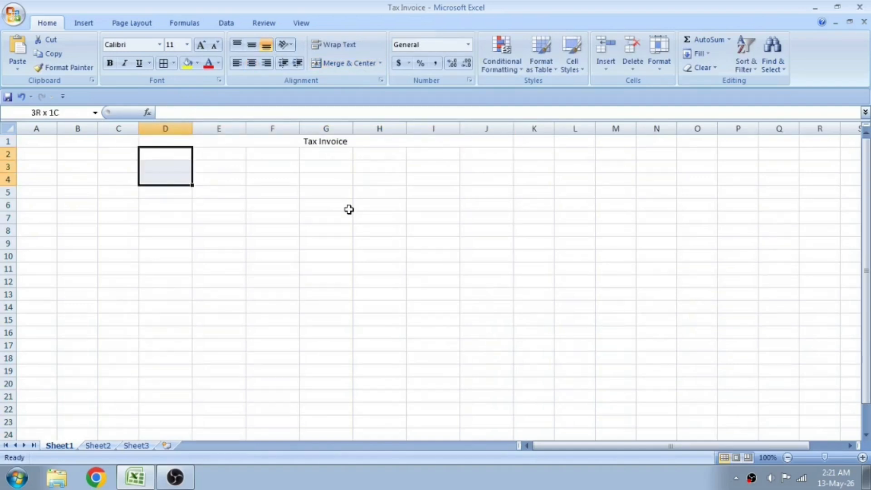
key(shift+Right)
key(shift+Right)
key(shift+Right)
key(shift+Right)
key(shift+Right)
key(shift+Right)
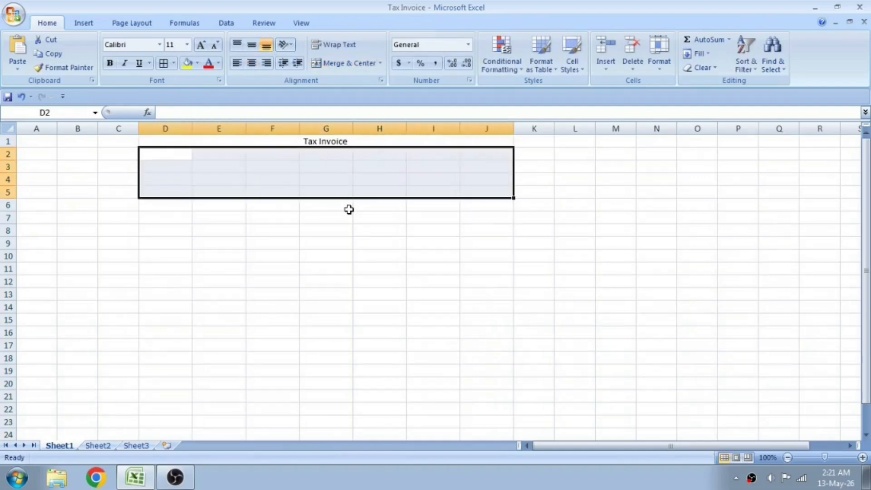
click(350, 64)
Enter the company name AB and Com followed by a line break in the merged block D2:J5 and align it to the top.
double_click(318, 159)
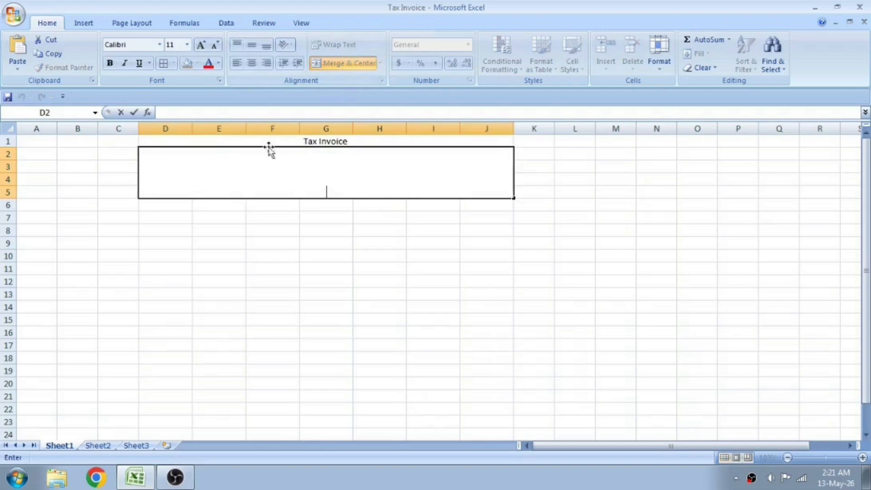
click(319, 173)
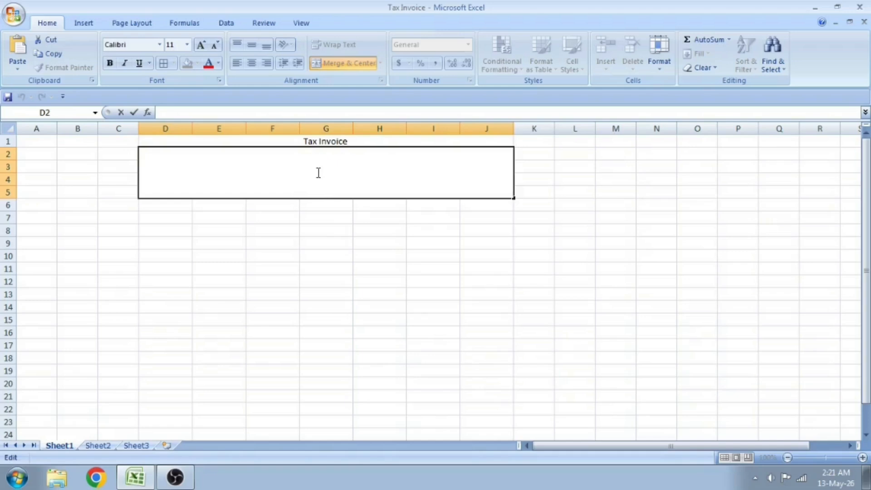
text(AB and Com)
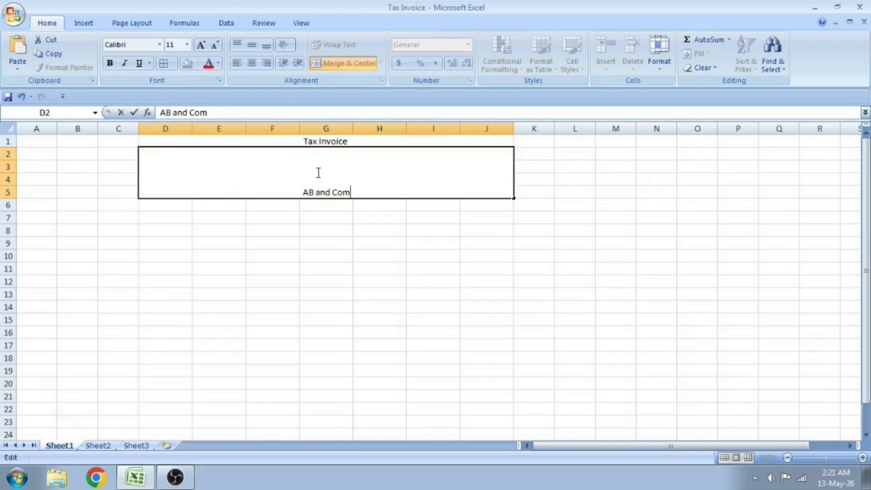
key(alt+Return)
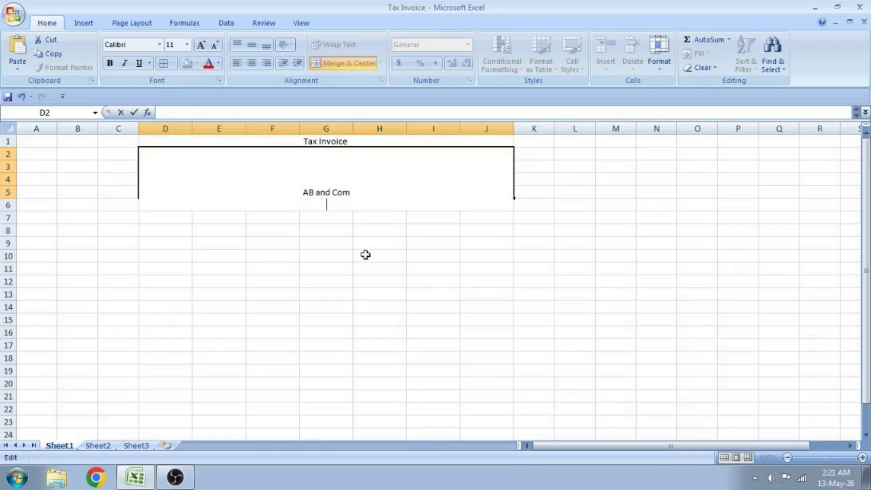
key(Return)
click(349, 194)
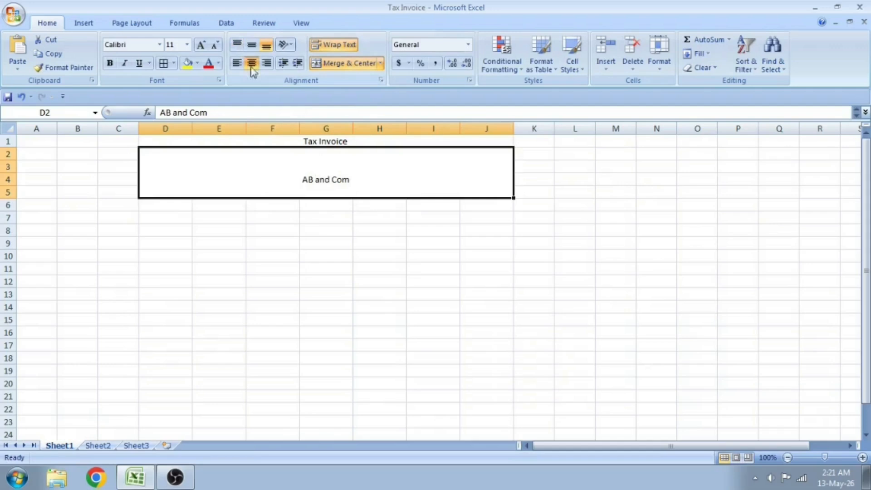
click(237, 45)
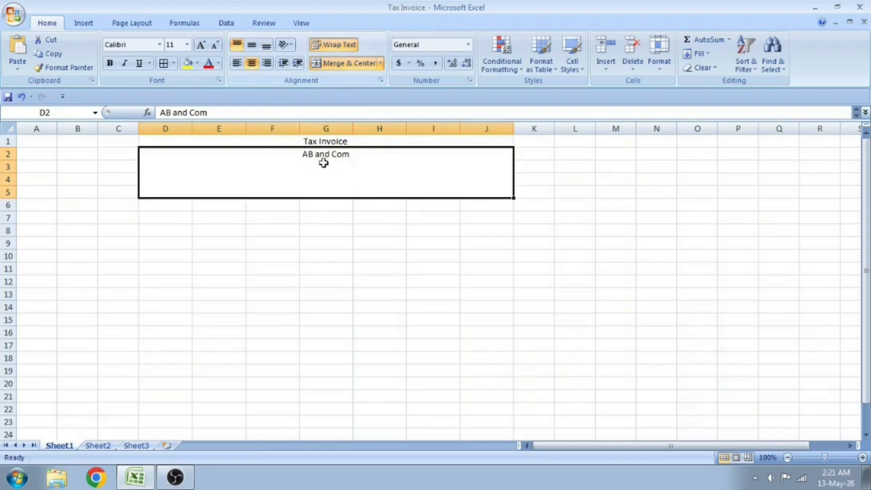
Add a second line with the company's address and postal code under the company name in the same block.
double_click(361, 157)
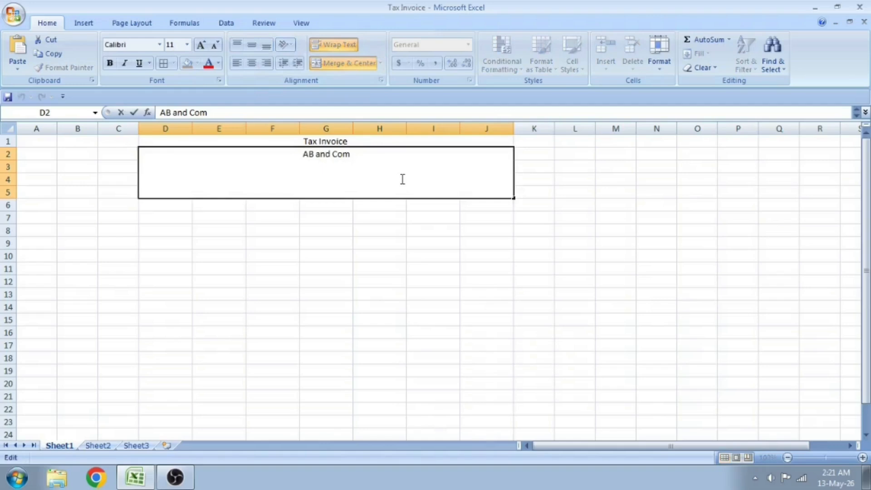
key(alt+Return)
text(Bank M)
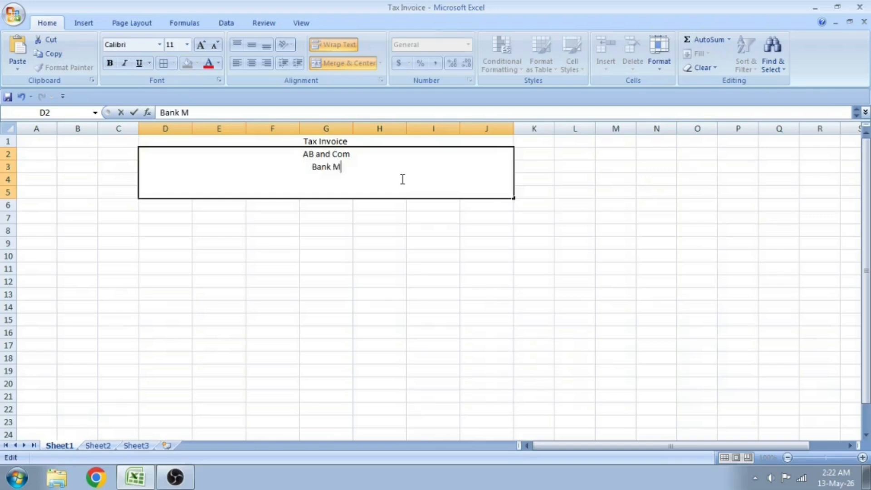
text(ore Dhanabd)
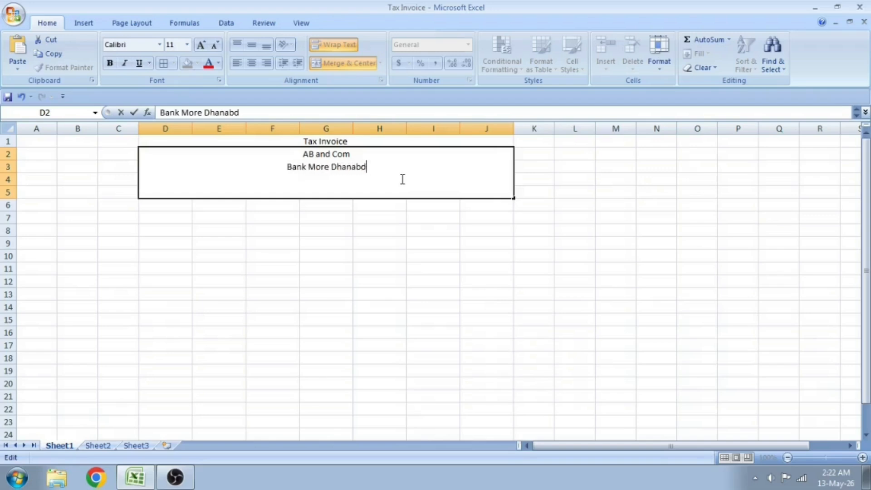
text( 826001)
Correct the spelling of the city name in the address line.
key(Left)
key(Left)
key(Left)
key(Left)
key(Left)
key(Left)
key(Left)
key(Left)
key(Left)
key(Left)
key(Left)
key(BackSpace)
text(a)
key(Delete)
key(Right)
text(a)
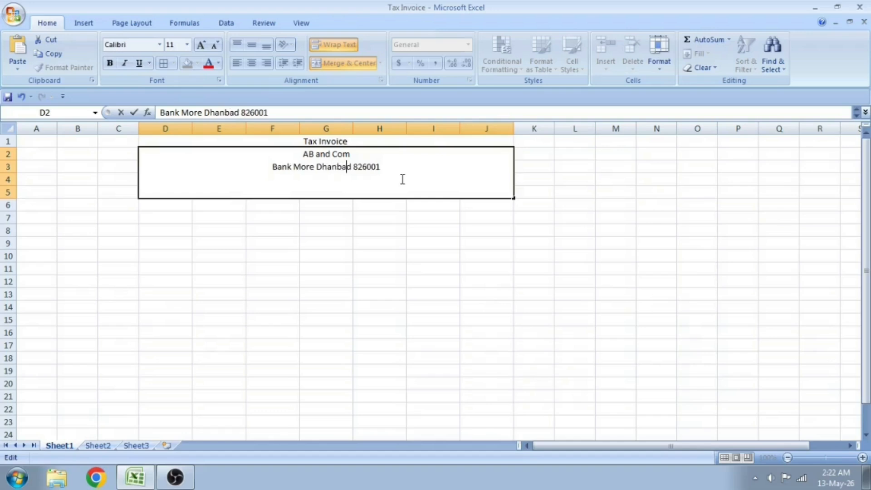
Add a third line reading GSTIN with the company's tax registration number below the address.
key(Right)
key(Right)
key(Right)
key(Right)
key(Right)
key(Right)
key(alt+Return)
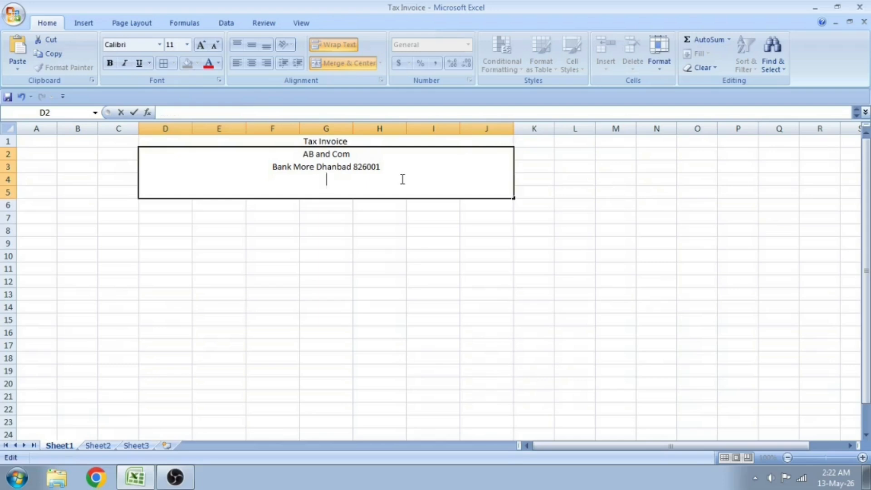
text(GSTIN)
text(20AAAA)
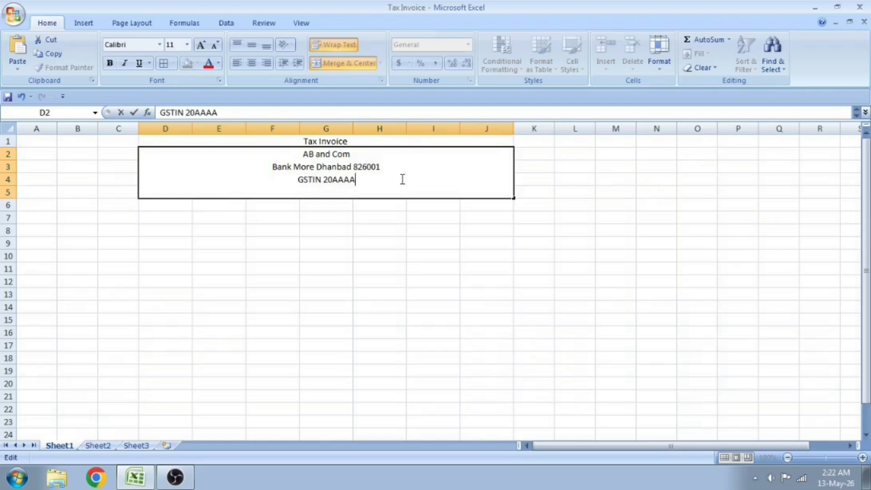
text(A)
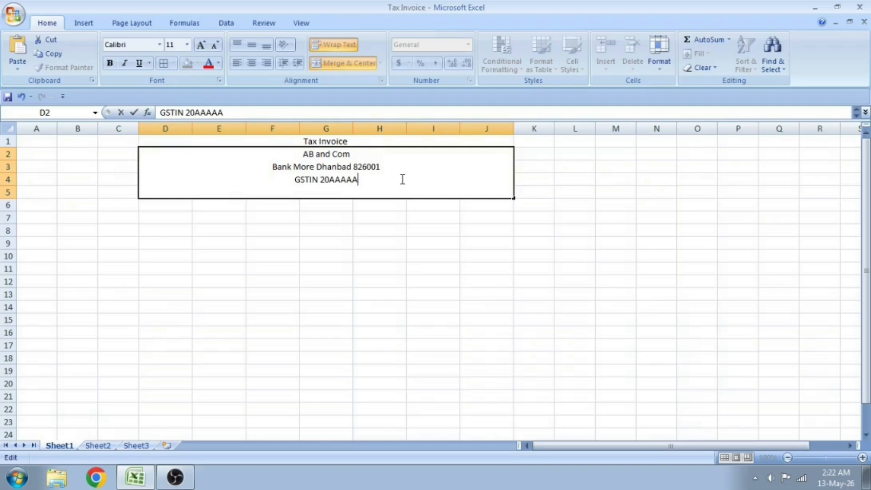
text(1212)
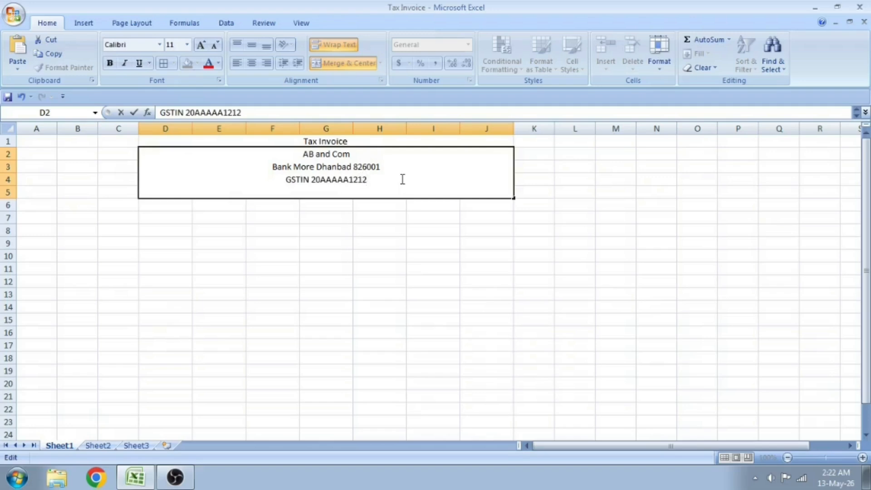
text(BBBB)
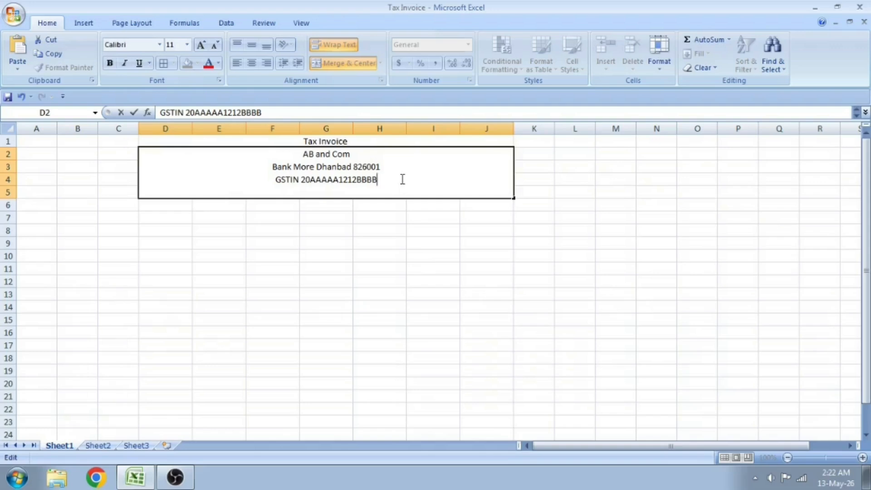
Add a fourth line reading Mobile with the company's mobile number and finish editing the block.
key(alt+Return)
text(Mobile )
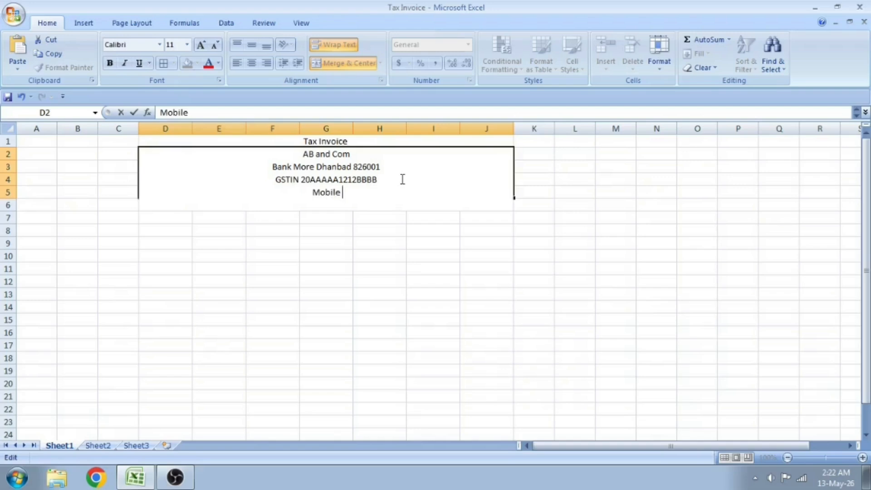
text(12345678)
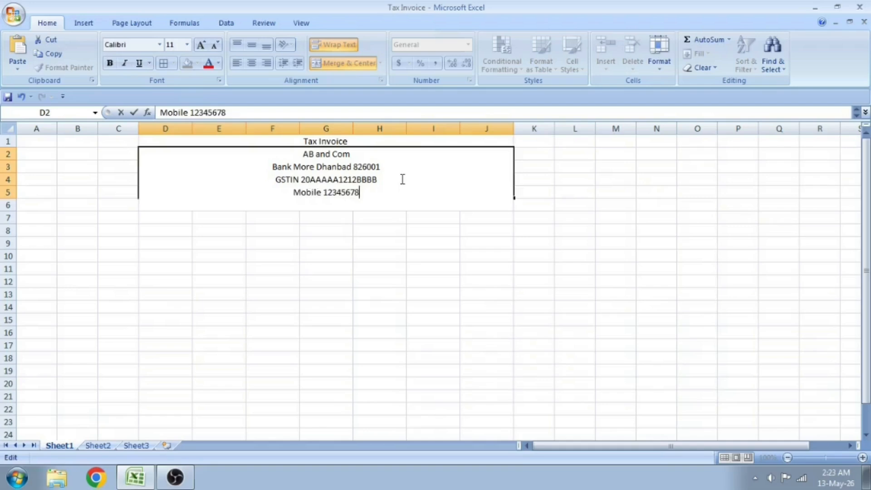
text(90)
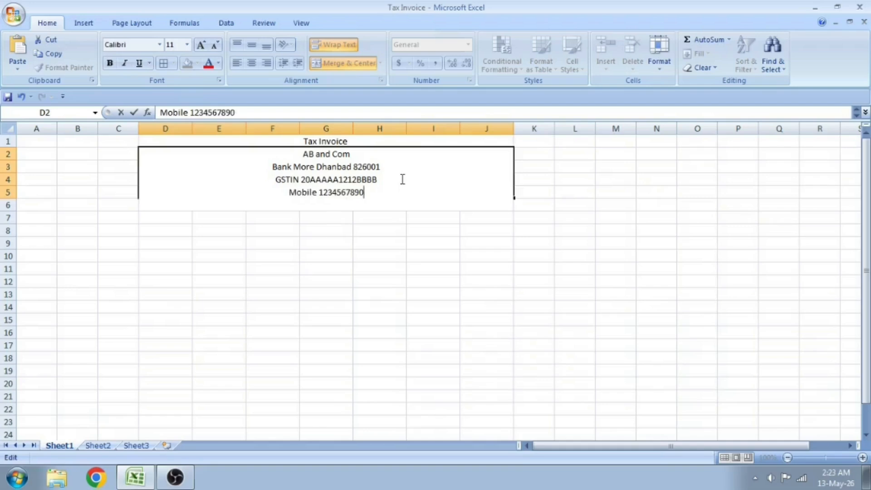
key(Return)
Set the font size of only the company name line AB and Com to 22.
click(403, 179)
drag(356, 155, 381, 168)
click(345, 154)
double_click(362, 154)
click(399, 182)
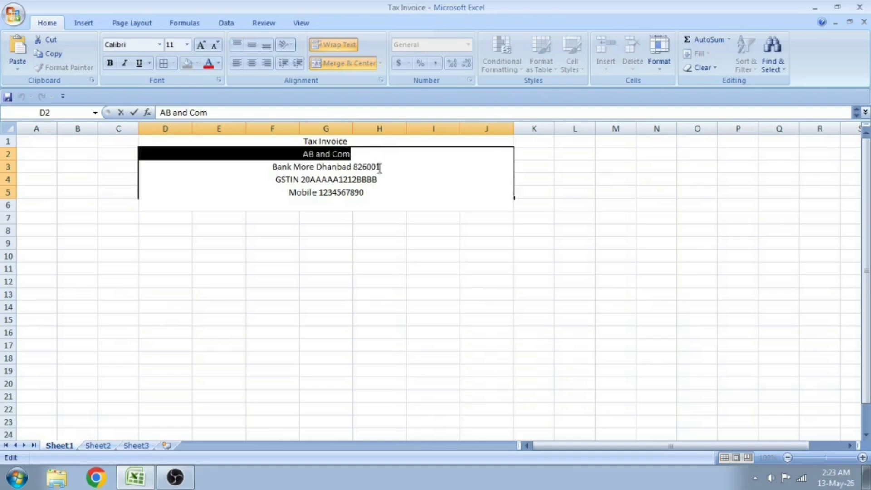
click(187, 44)
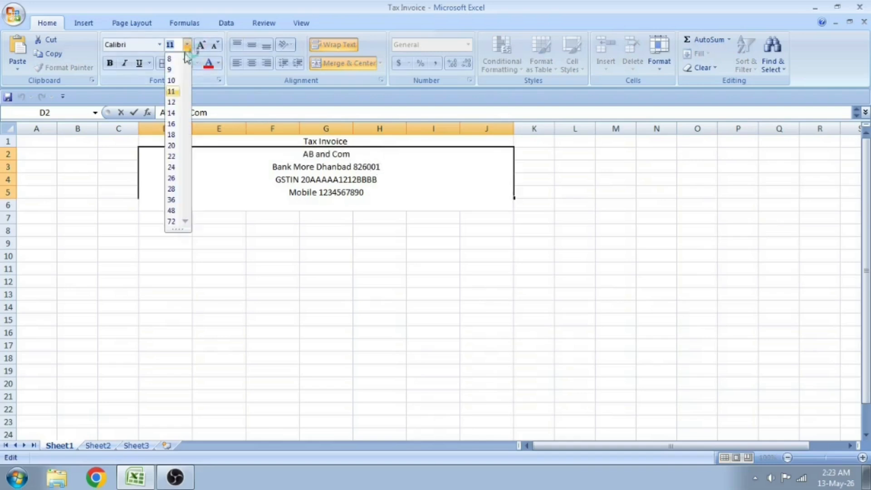
click(175, 157)
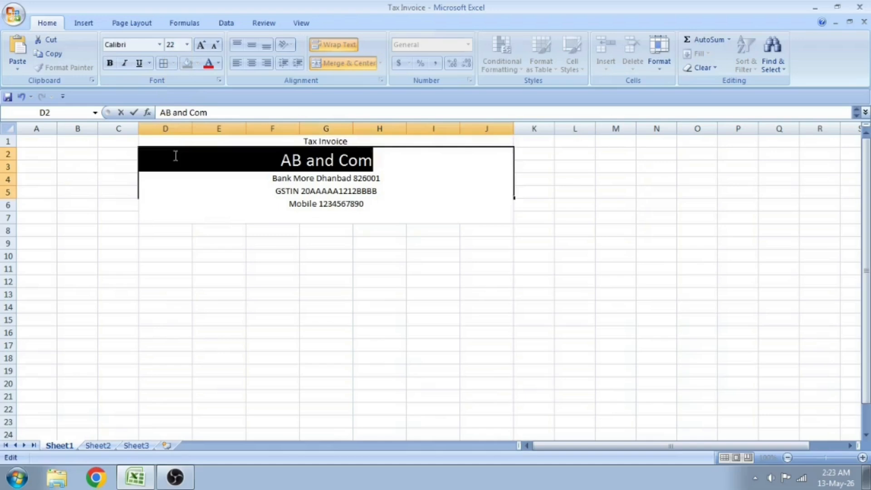
click(350, 284)
Increase the height of rows 2 to 5 equally so all four company lines fit.
click(250, 186)
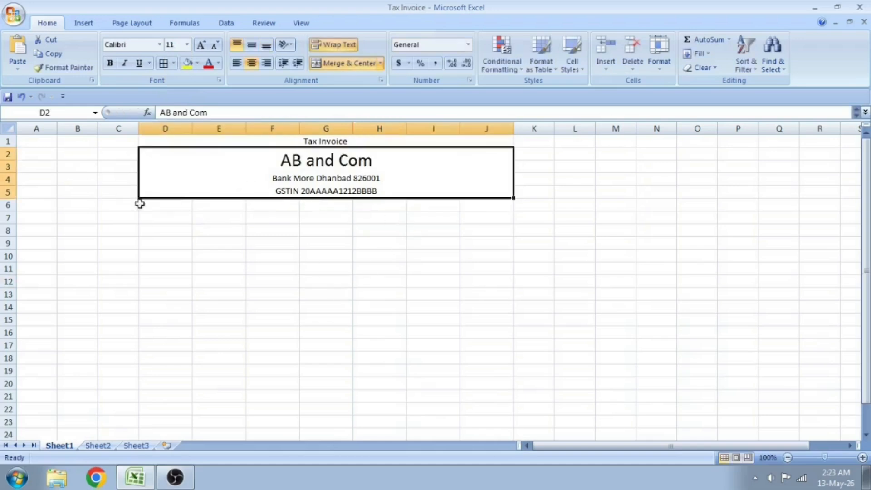
drag(8, 155, 12, 209)
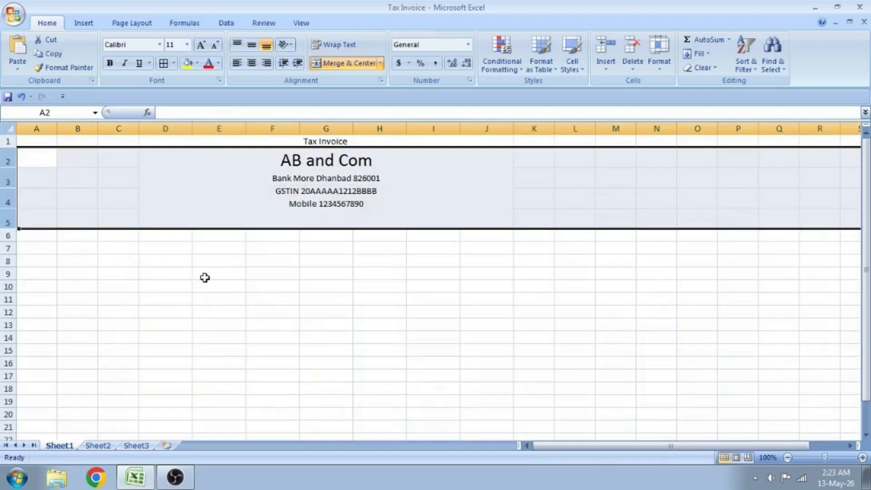
click(291, 262)
click(382, 198)
Widen columns D through J further by an equal amount and reselect the company block.
drag(173, 129, 573, 128)
click(496, 195)
click(413, 272)
click(416, 212)
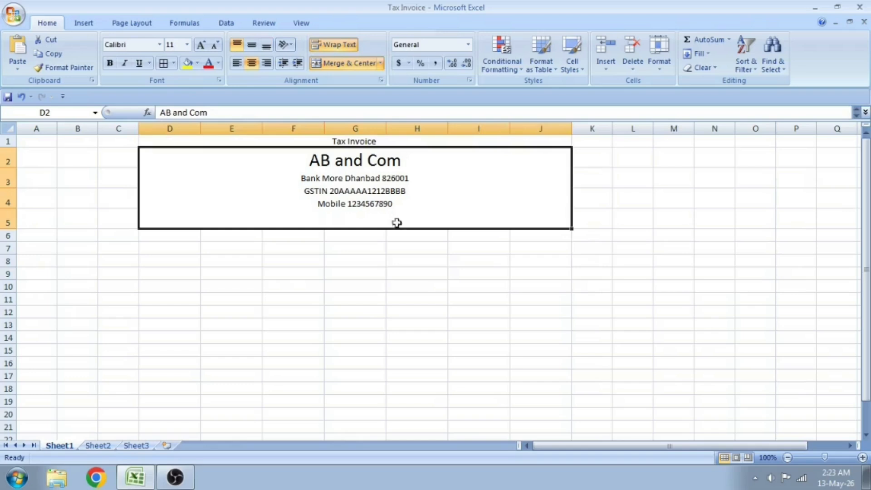
Reduce the height of rows 2 to 5 equally to fit the company text closely.
drag(8, 161, 12, 224)
click(338, 268)
click(338, 199)
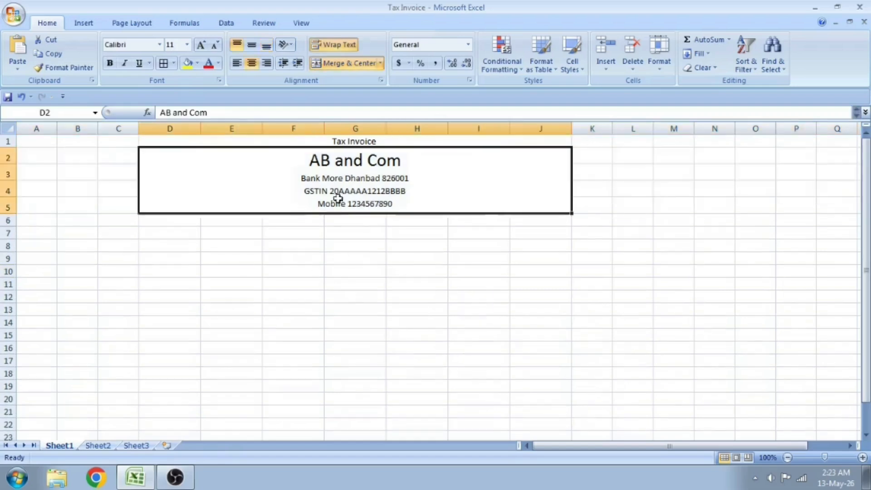
Enter the label Invoice No in cell I6 below the company block.
click(173, 221)
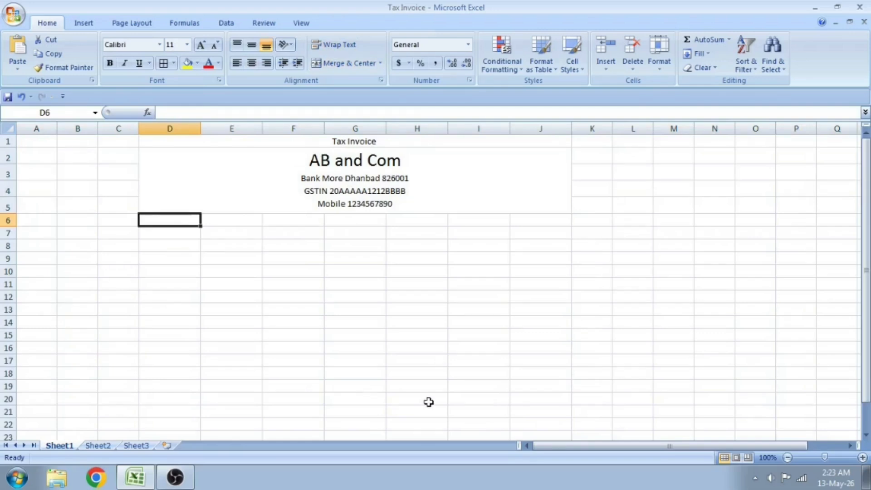
key(Right)
key(Right)
key(Right)
key(Right)
key(Right)
text(Invoi)
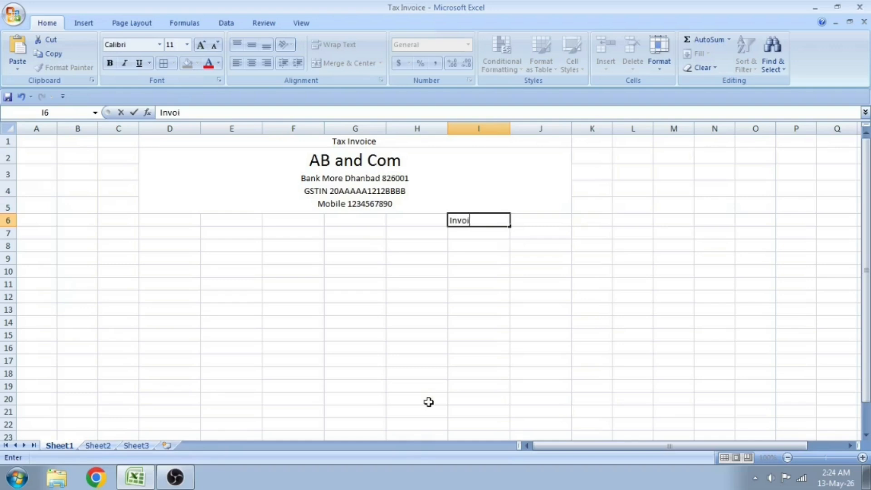
text(ce No)
key(Return)
Enter the label Invoice Date in cell J6, beside the Invoice No label.
key(Up)
key(Right)
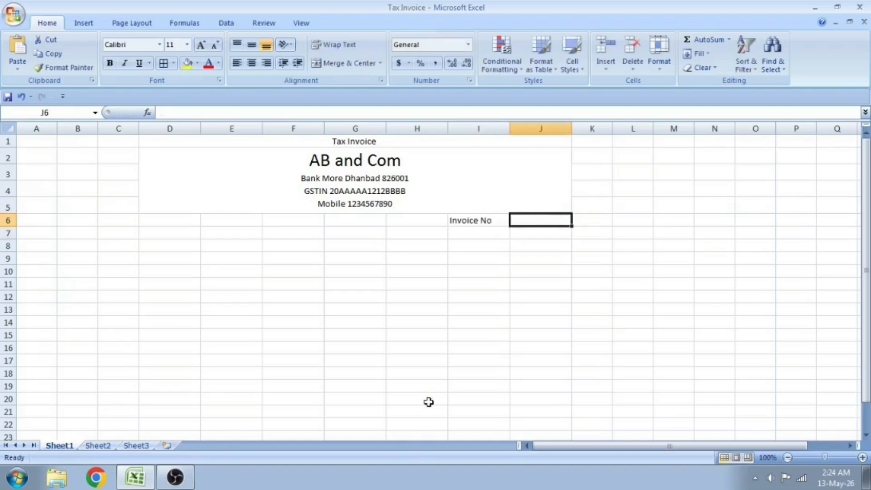
text(Invoice )
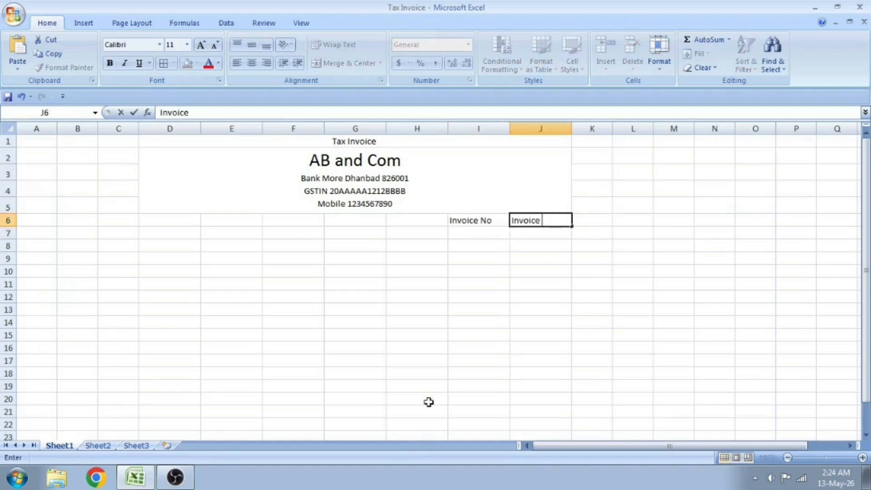
text(Date)
key(Return)
key(Left)
key(Right)
key(Up)
Enter the label Bill To in cell D6, in the same row as the invoice labels.
key(Left)
key(Left)
key(Left)
key(Left)
key(Left)
key(Left)
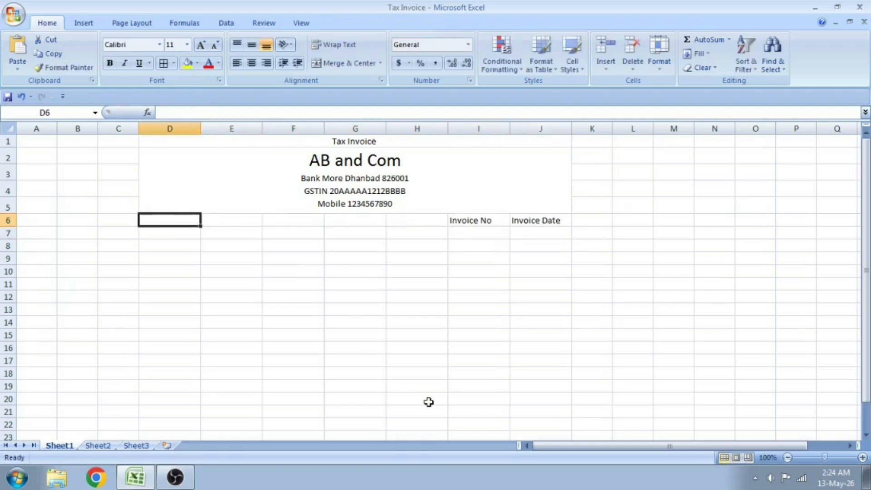
text(Bil)
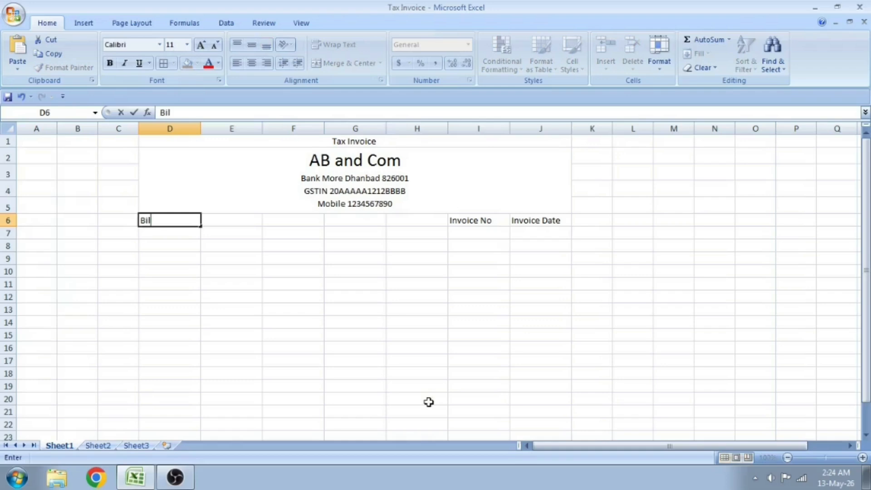
text(l Add)
key(BackSpace)
key(BackSpace)
key(BackSpace)
text(To)
Merge cells D6 to F10 into one Bill To block and align its text to the top left.
key(shift+Right)
key(shift+Right)
key(shift+Down)
key(shift+Down)
key(shift+Down)
key(shift+Down)
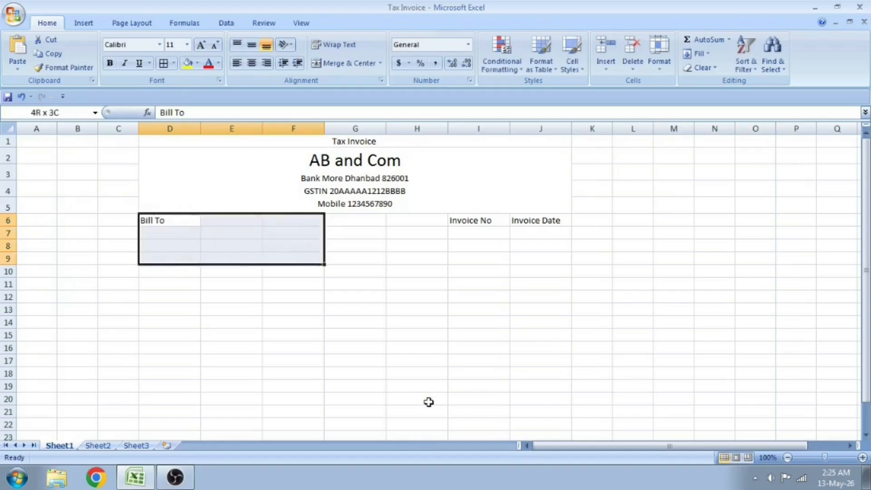
key(Return)
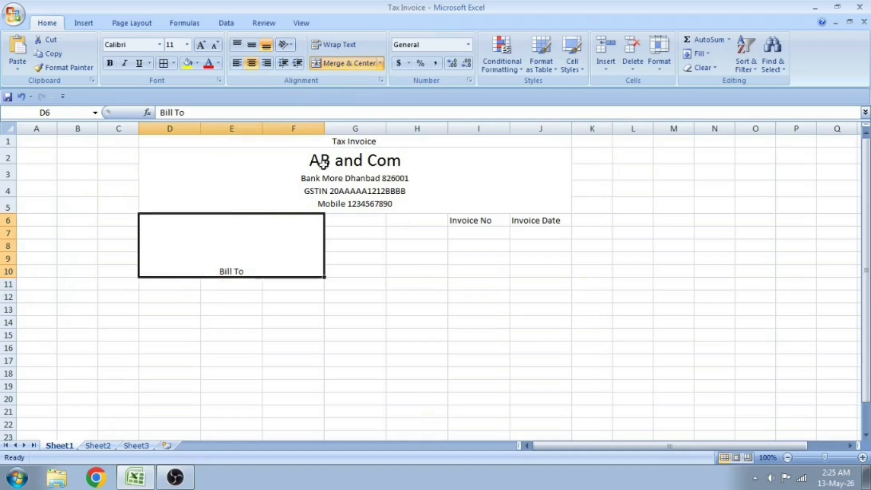
click(236, 44)
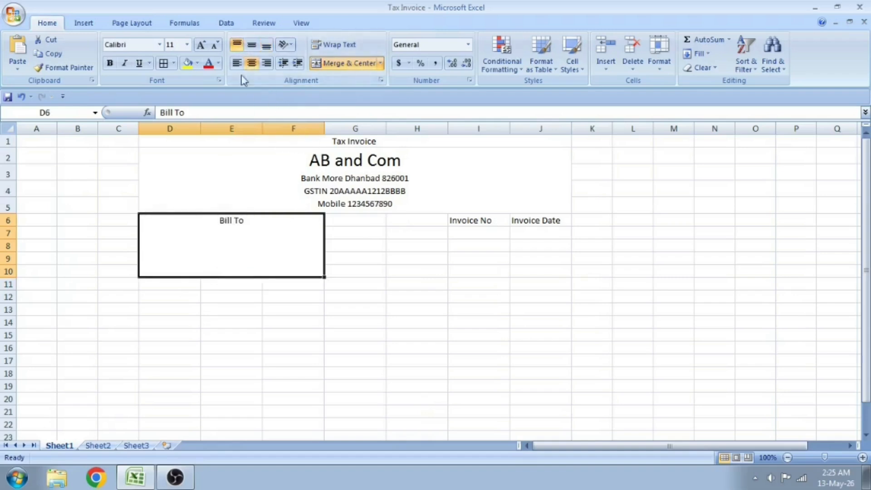
click(236, 64)
Add the customer name DC and COM on a new line under Bill To in the merged block.
double_click(176, 227)
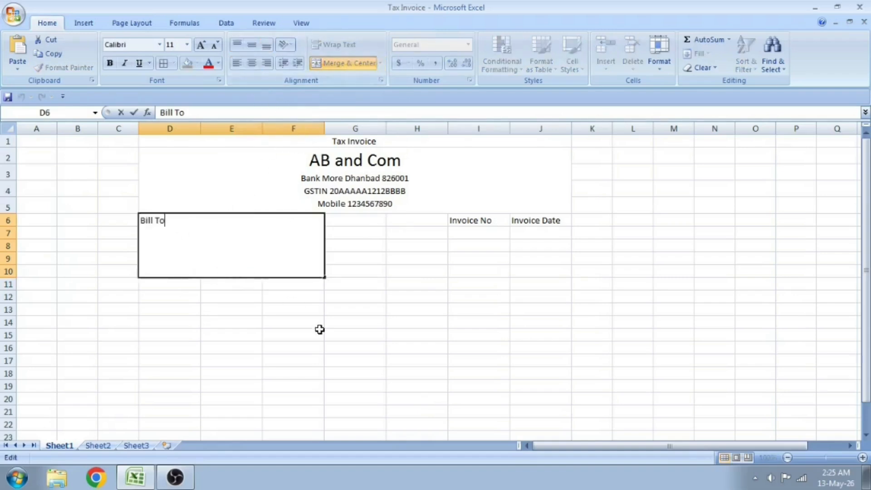
key(alt+Return)
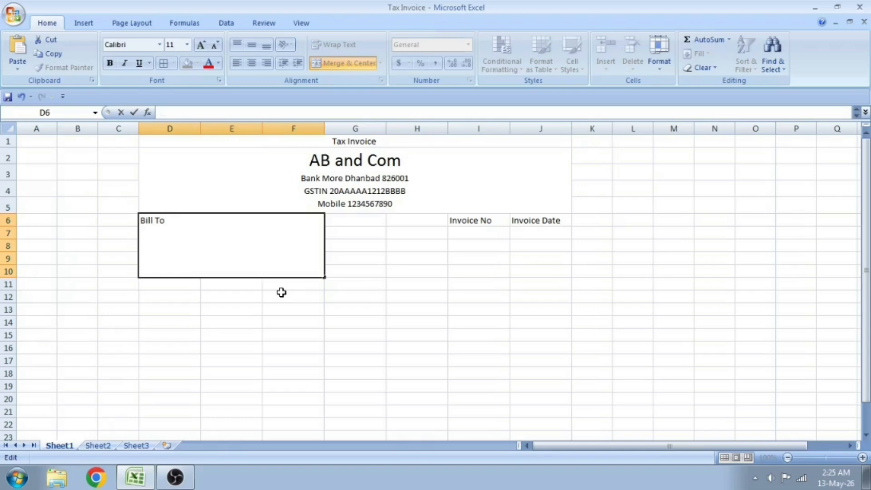
text(DC and COM)
key(Return)
key(Up)
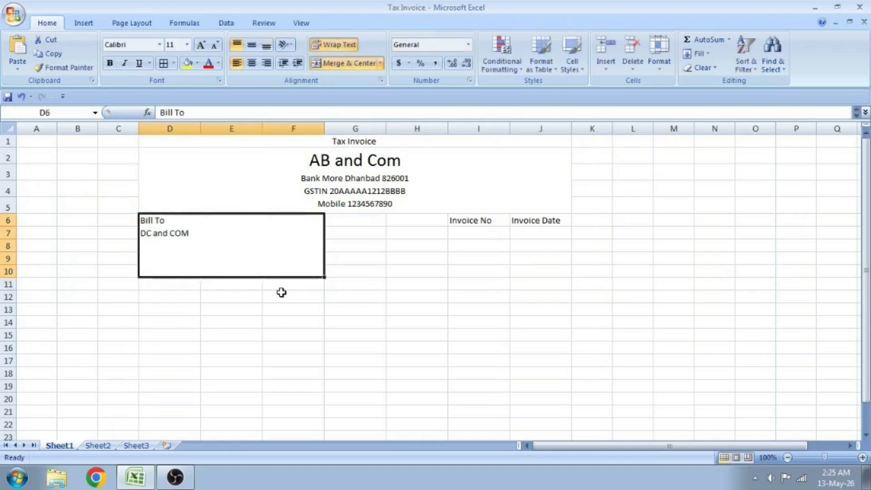
Correct the customer name in the Bill To block to D and COM.
key(F2)
key(Left)
key(Left)
key(Left)
key(Left)
key(Left)
key(Left)
key(Left)
key(Left)
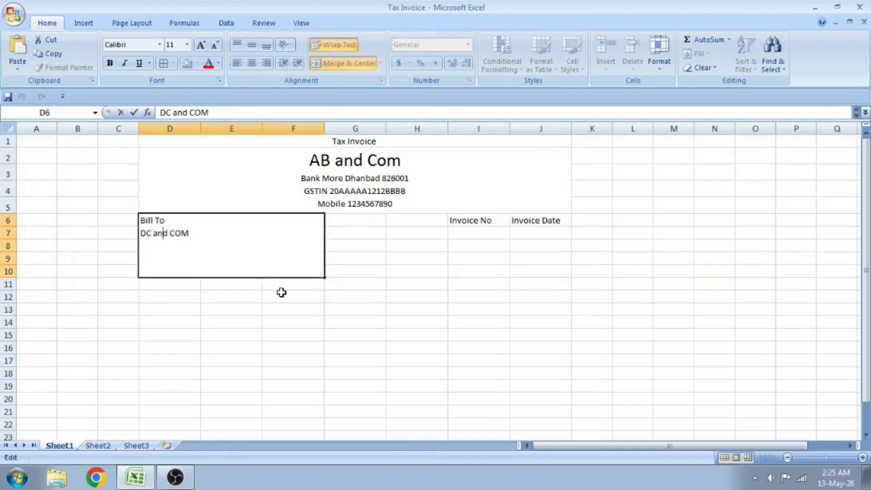
key(BackSpace)
key(Right)
key(Right)
key(Right)
key(Right)
key(Right)
key(Right)
key(Right)
key(Right)
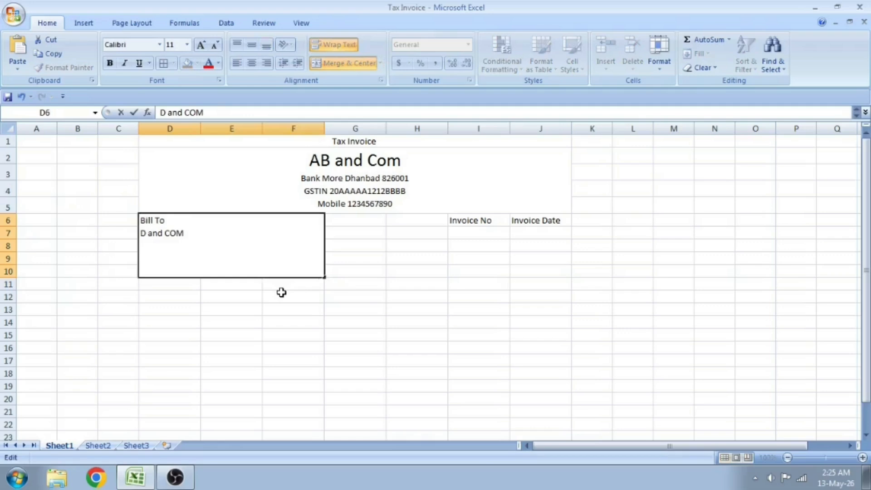
Add the customer's address with postal code on a new line below D and COM in the Bill To block.
key(alt+Return)
text(Naya Bazar)
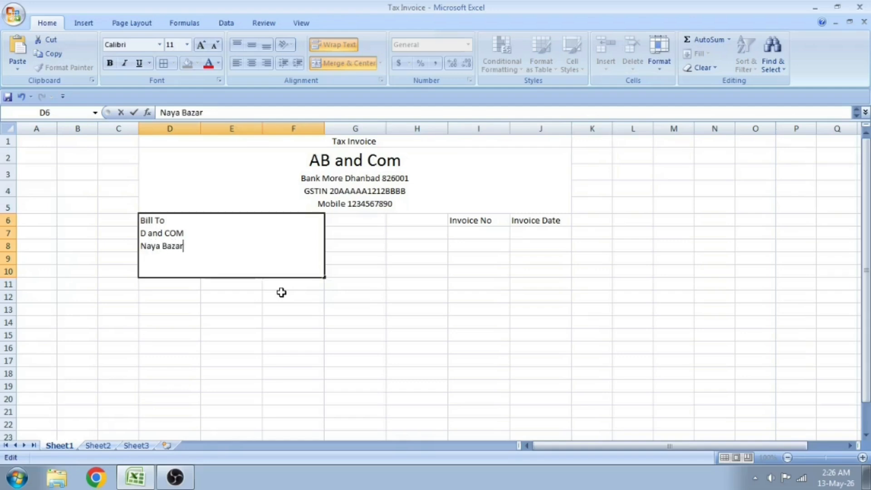
text( Dhanabd)
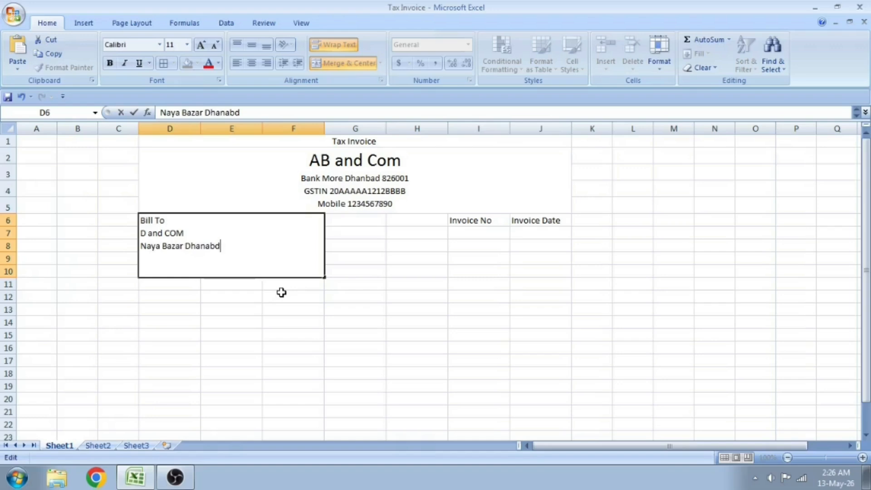
text(-826001)
click(281, 293)
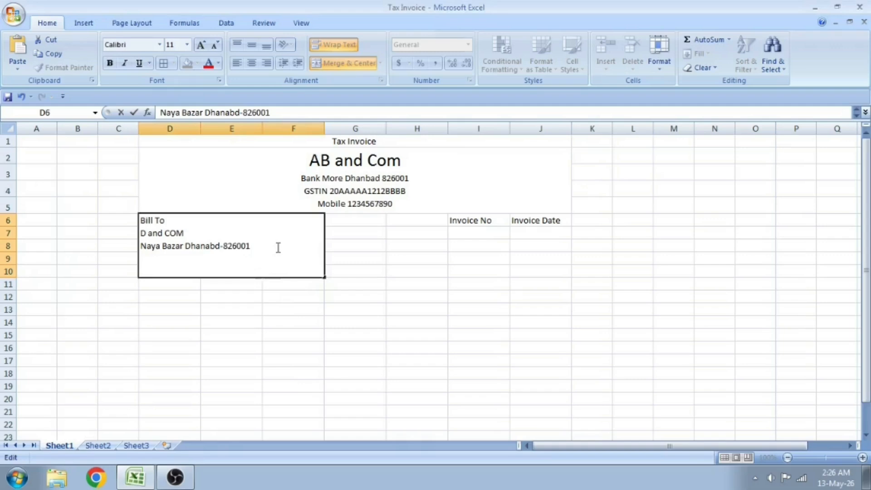
Add a GSTIN line with the customer's tax number below the address in the Bill To block.
key(alt+Return)
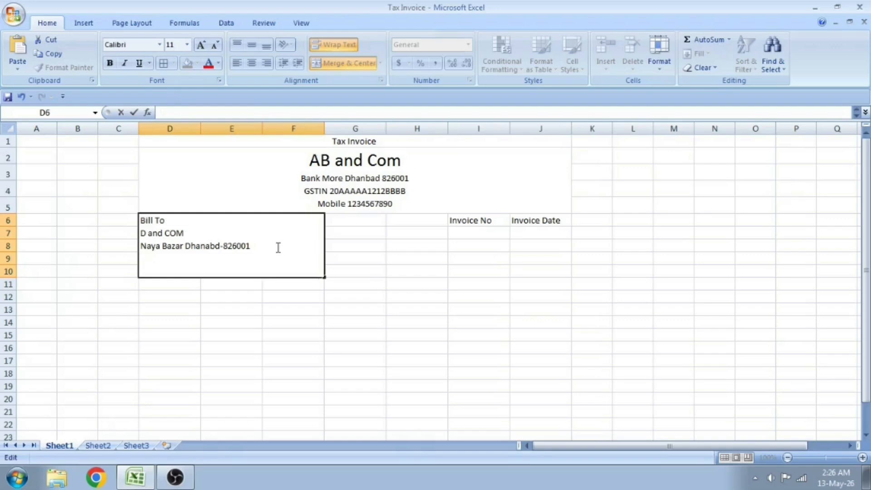
text(GSTIN)
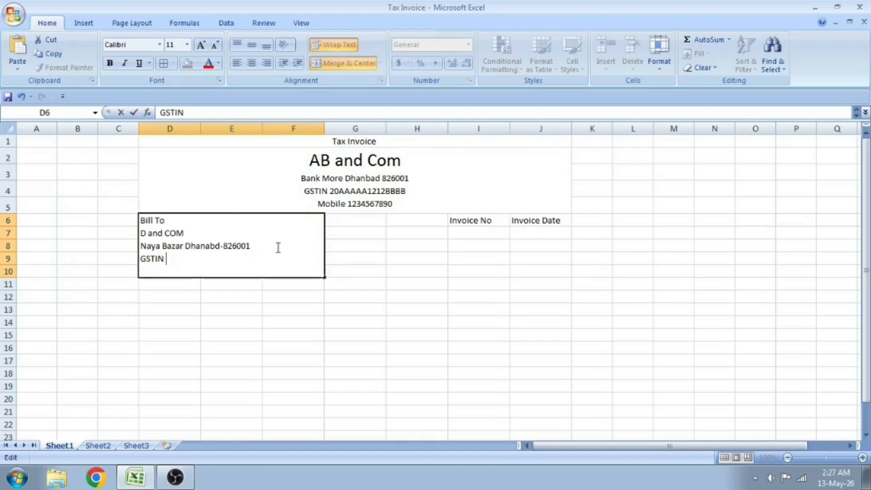
key(BackSpace)
text(: 20BBBBB)
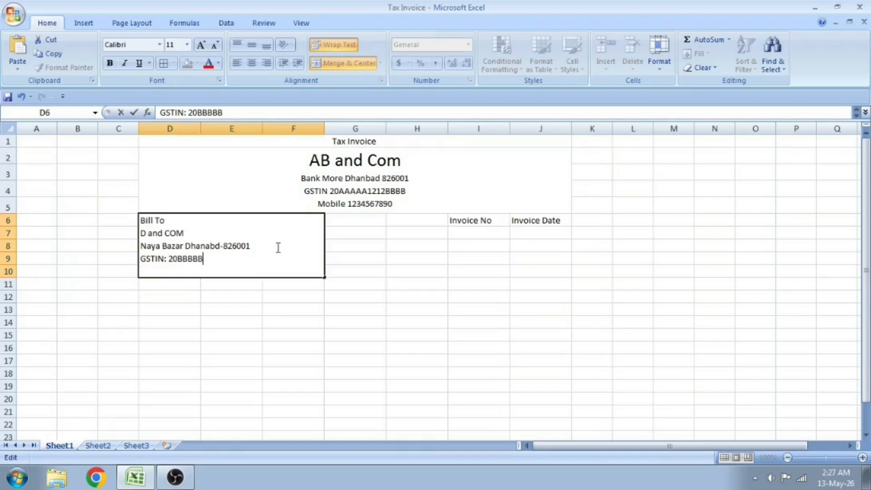
text(1313CCCC)
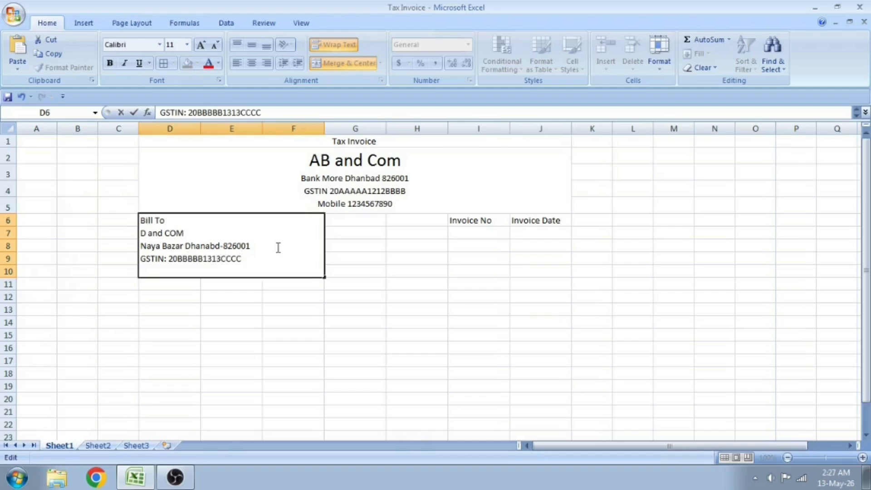
key(Return)
click(277, 247)
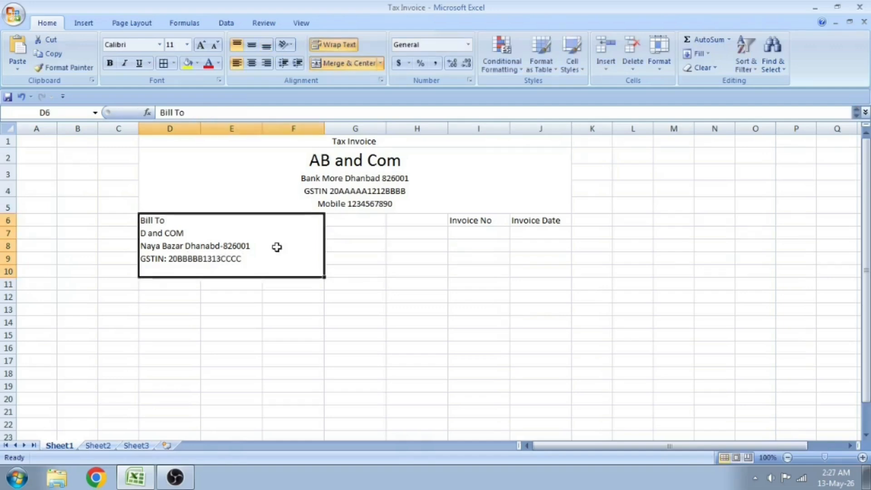
Make the customer name D and COM in the Bill To block bold with font size 14.
double_click(198, 234)
drag(198, 234, 141, 234)
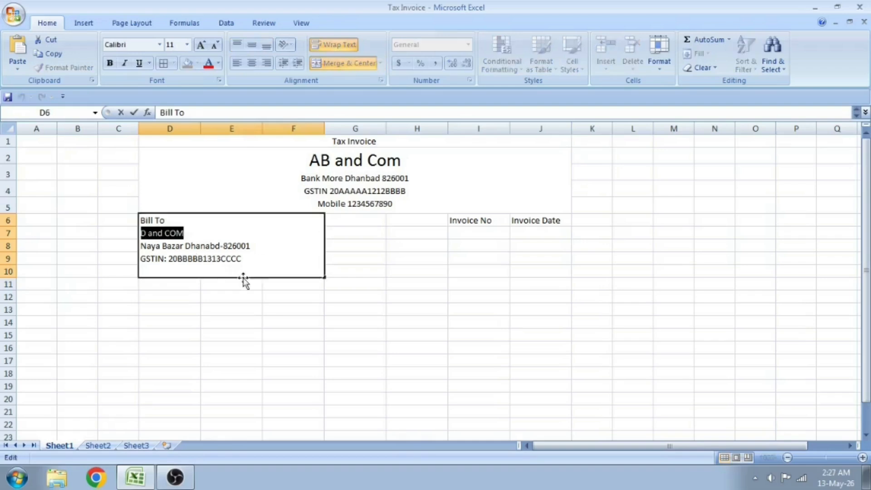
key(ctrl+b)
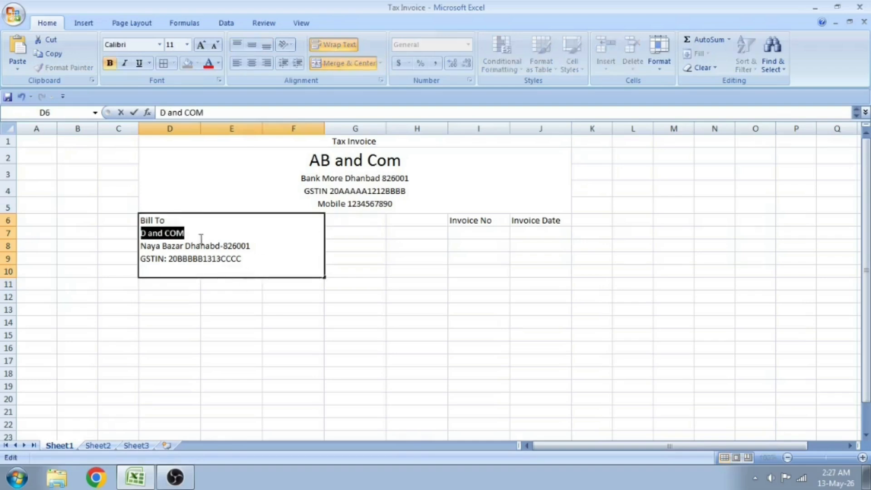
click(187, 45)
click(174, 113)
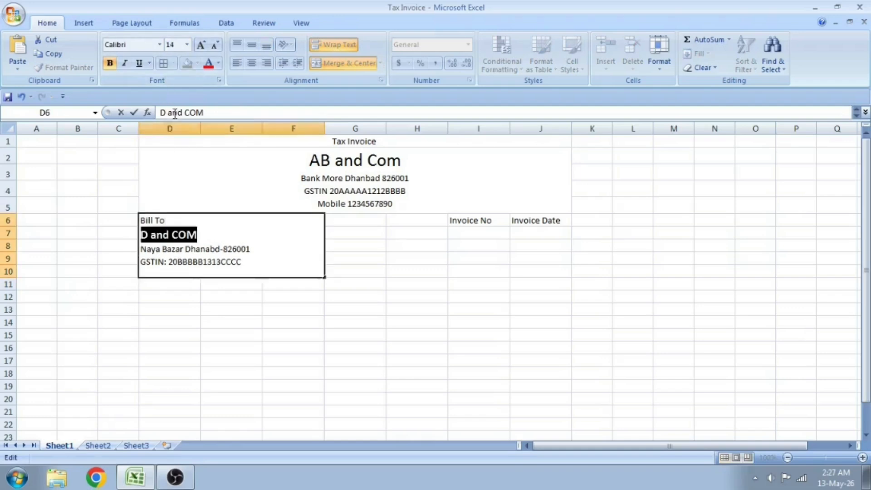
click(223, 249)
click(201, 234)
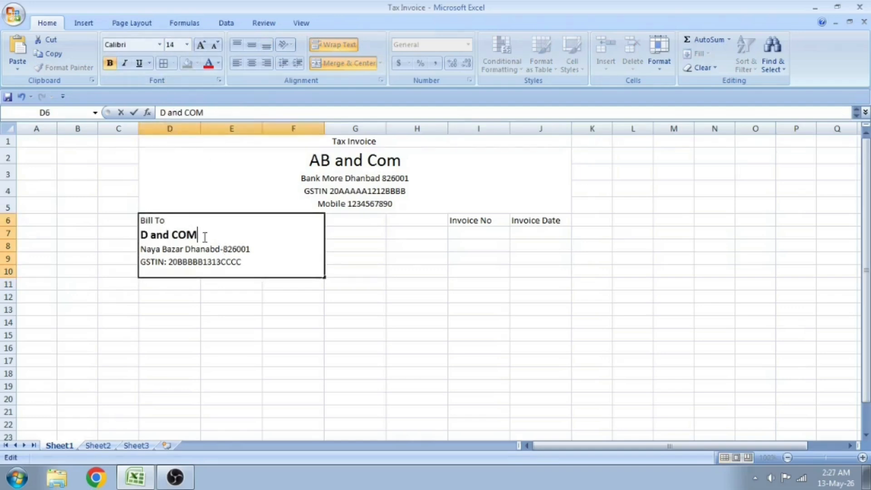
Merge cells G6 to H10 and enter the label Ship To in the merged block.
drag(336, 225, 412, 269)
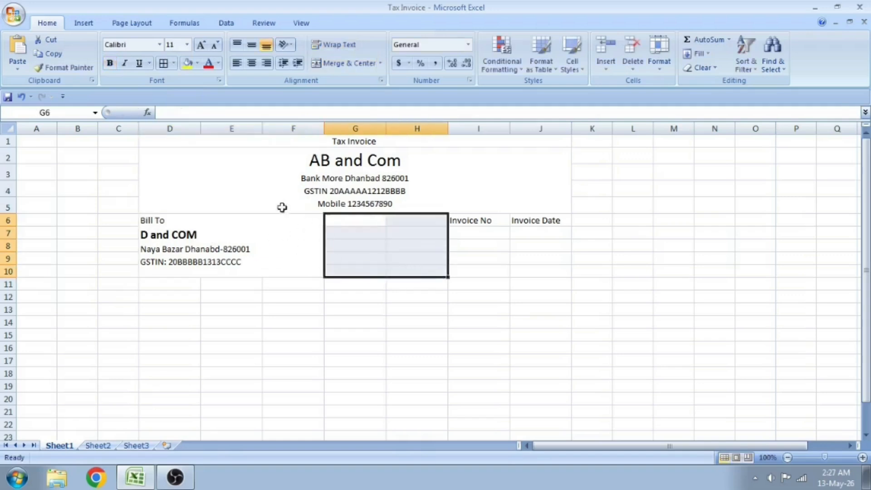
click(334, 67)
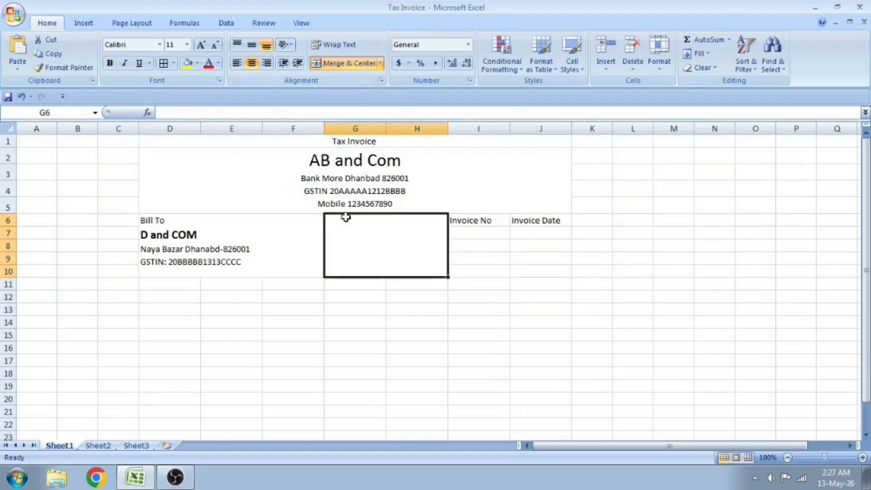
double_click(346, 223)
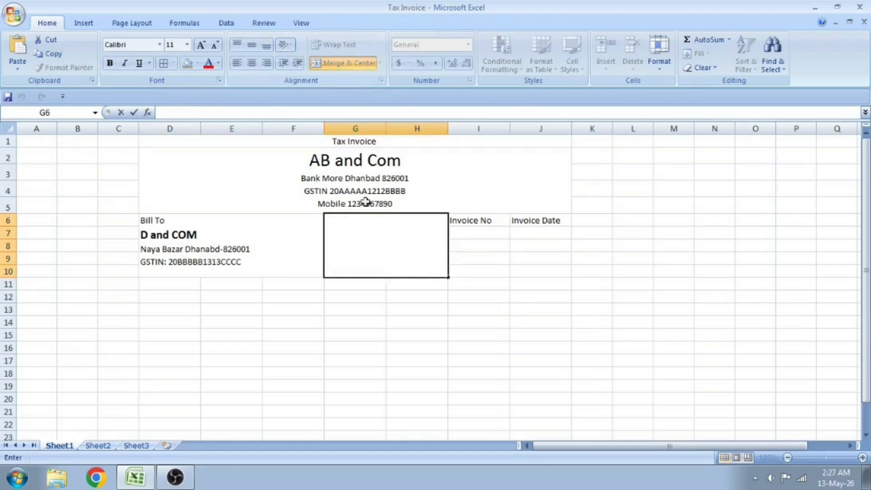
text(Ship to)
key(BackSpace)
key(BackSpace)
key(BackSpace)
text(To)
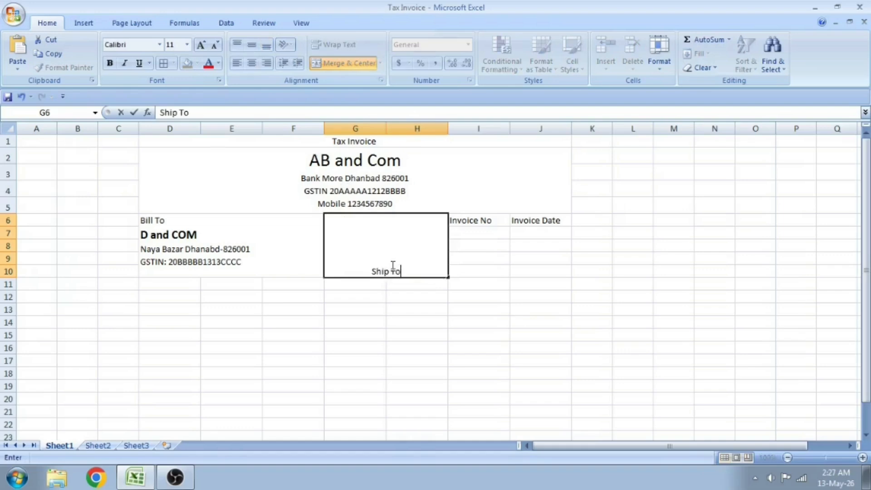
key(Return)
Align the Ship To label to the top left of its merged block.
click(392, 266)
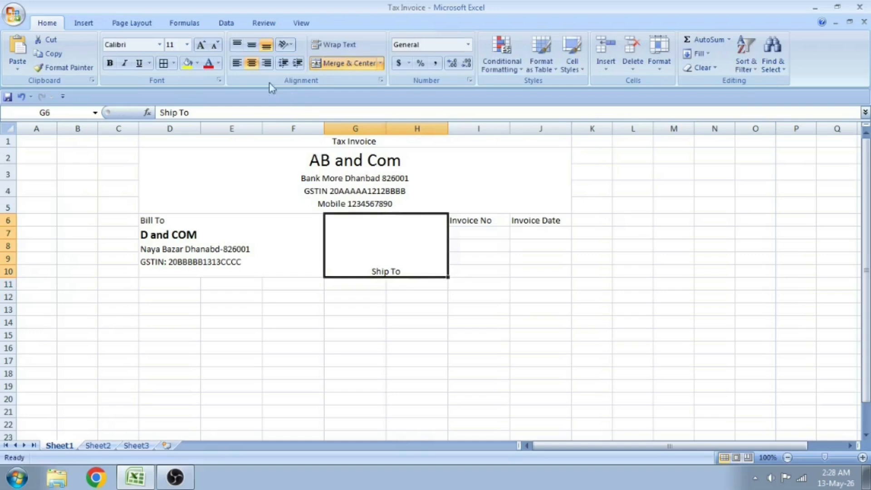
click(237, 45)
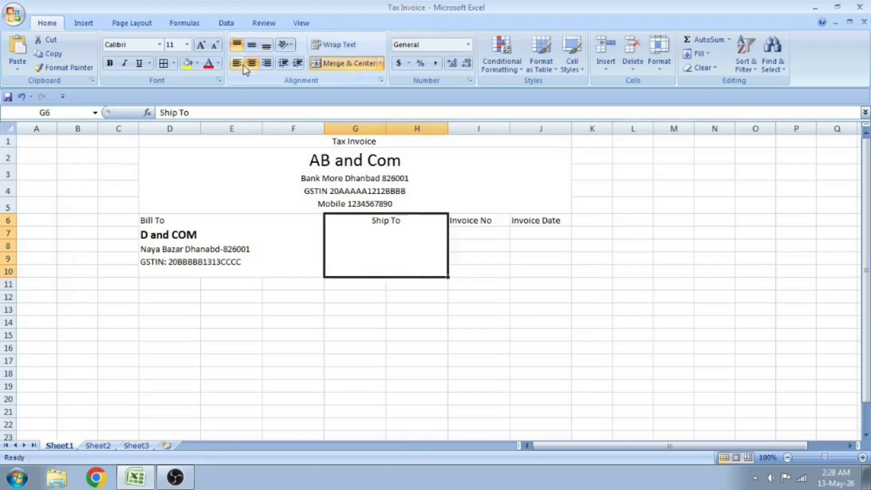
click(237, 62)
Add the customer name D and Com on a new line under Ship To.
double_click(371, 228)
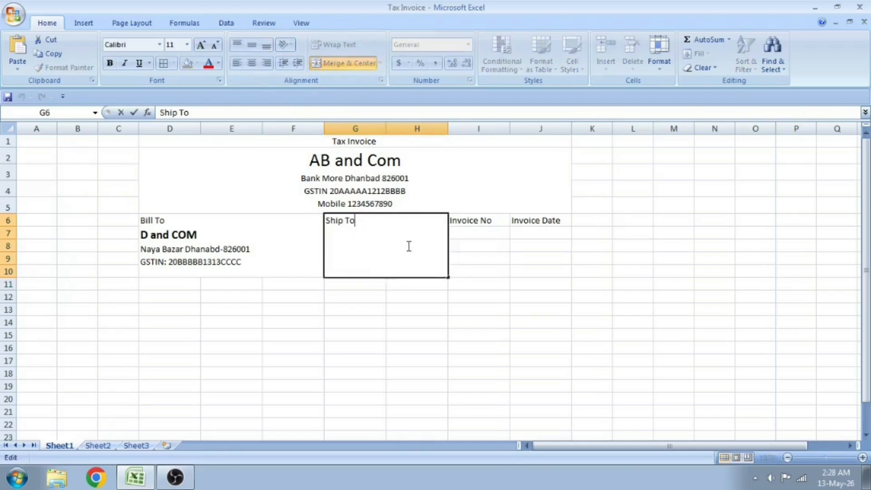
key(alt+Return)
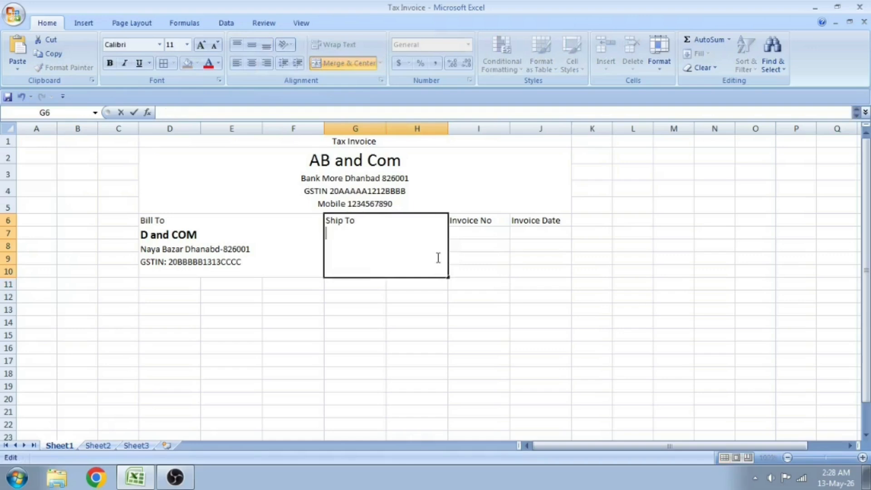
text(D and COm)
key(BackSpace)
key(BackSpace)
text(om)
Make the customer name D and Com in the Ship To block bold.
key(shift+Left)
key(shift+Left)
key(shift+Left)
key(shift+Left)
key(shift+Left)
key(shift+Left)
key(shift+Left)
key(shift+Left)
key(shift+Left)
key(shift+Left)
key(shift+Left)
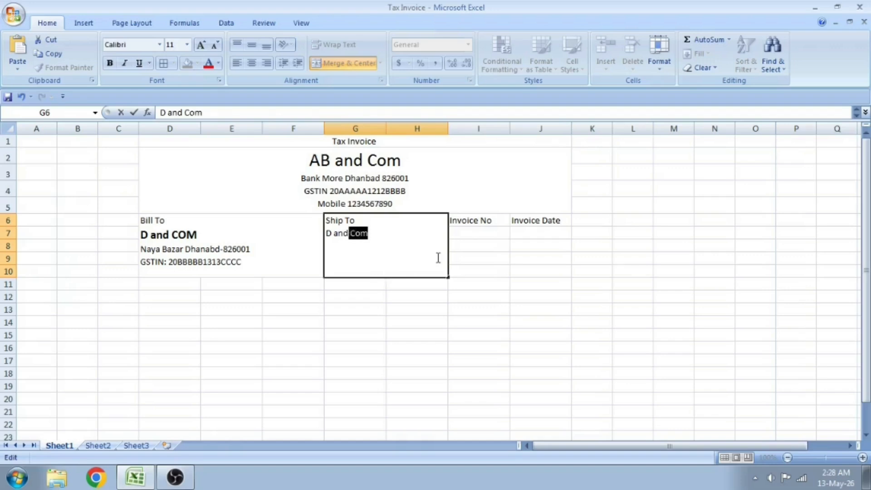
key(shift+Right)
key(shift+Right)
key(shift+Right)
key(shift+Right)
key(shift+Right)
key(shift+Right)
key(shift+Right)
key(shift+Right)
key(shift+Right)
key(shift+Right)
key(shift+Left)
key(shift+Left)
key(shift+Left)
key(shift+Left)
key(shift+Left)
key(shift+Left)
key(shift+Left)
key(shift+Left)
key(ctrl+b)
Add the customer's address with postal code on a new line under the customer name in the Ship To block.
key(End)
key(alt+Return)
text(Naya Bazar)
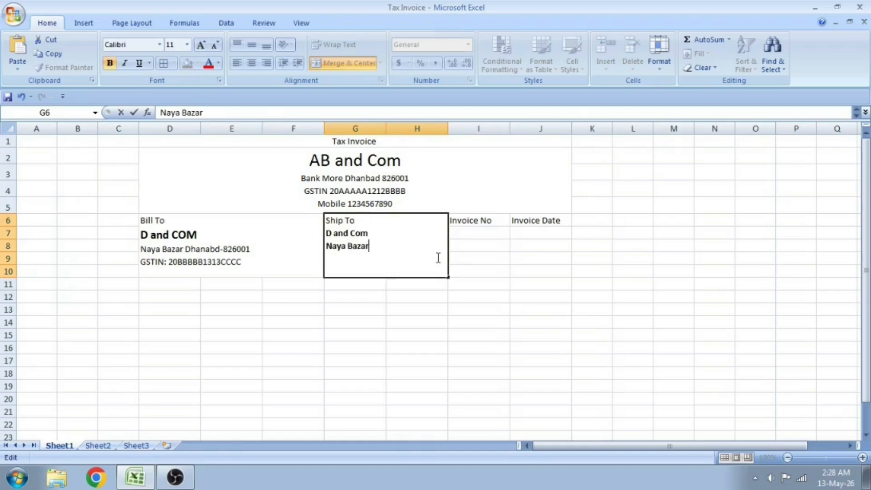
text( Dhanbad)
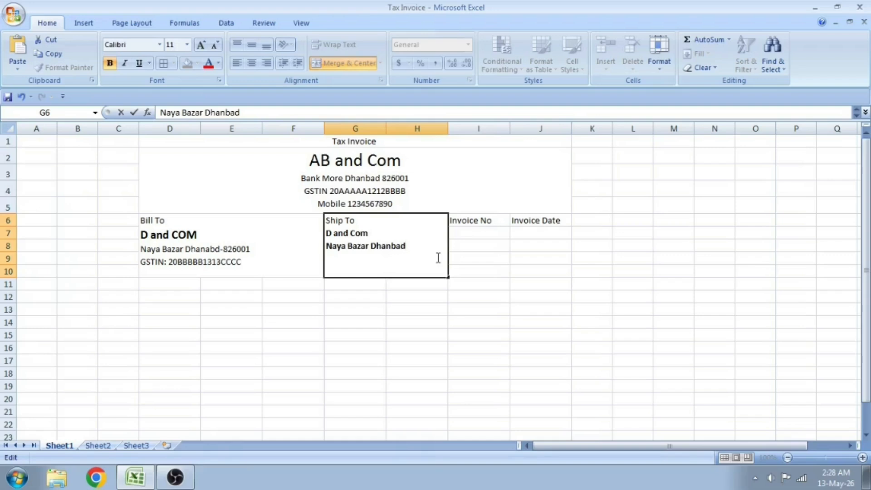
text( 826001)
key(Return)
click(437, 257)
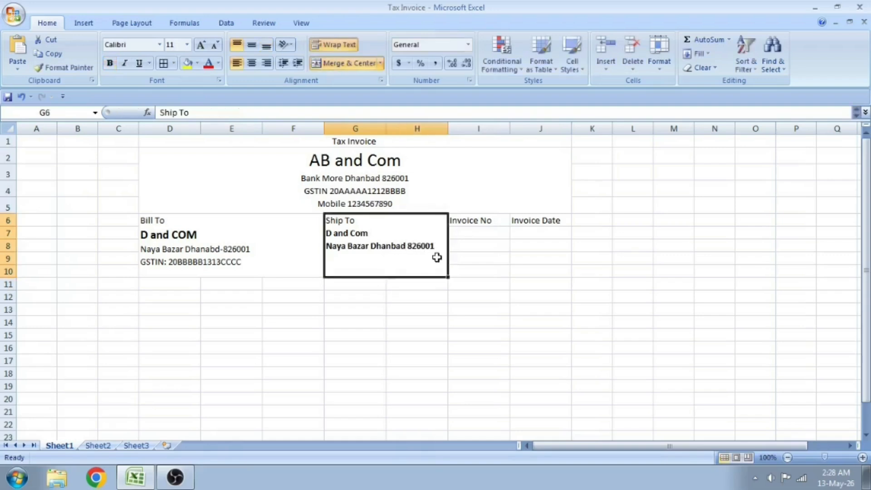
Add a line with the customer's GSTIN below the address in the Ship To block.
double_click(437, 257)
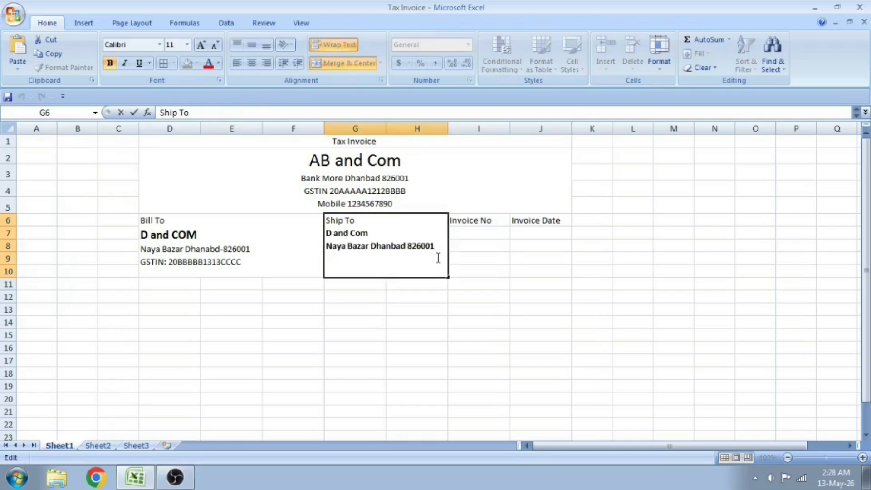
key(alt+Return)
text(GSTIN)
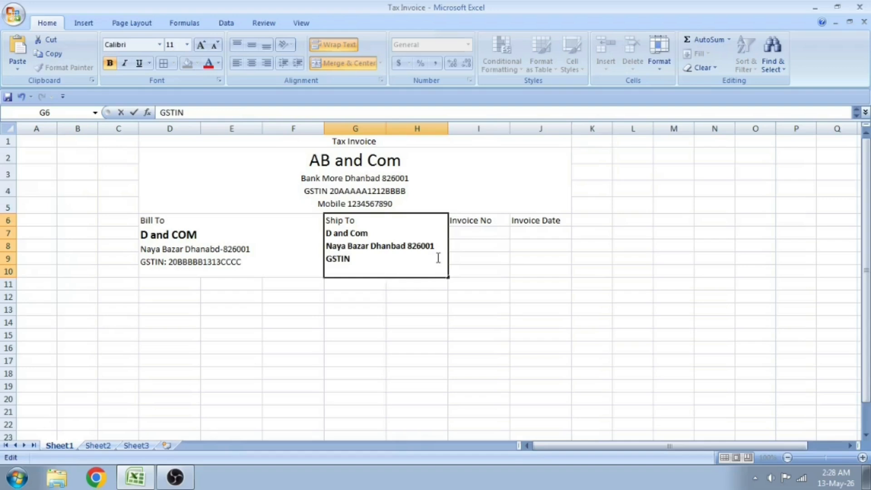
text( : 20bbb)
key(BackSpace)
key(BackSpace)
key(BackSpace)
text(BBBBB)
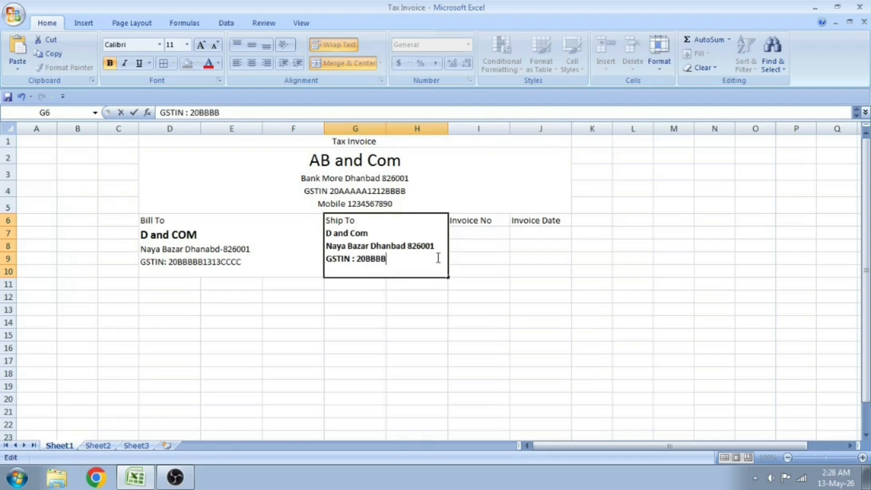
text(1313CCCC)
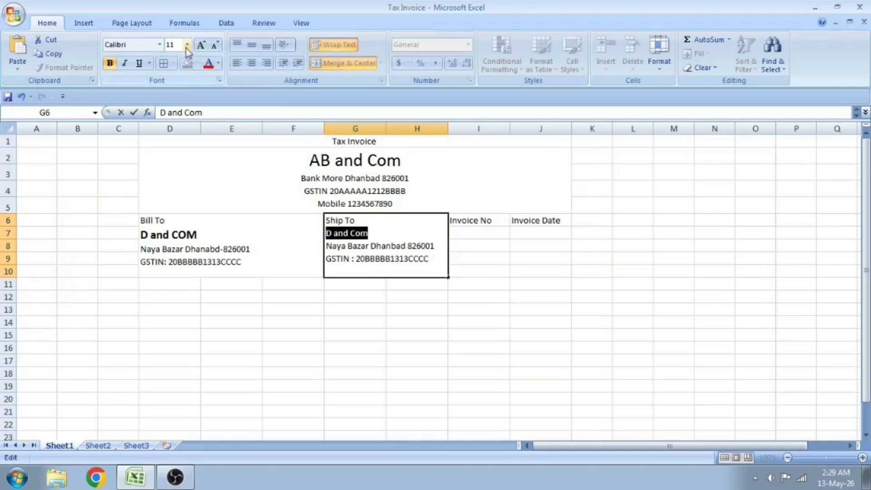
Set the font size of the customer name D and Com in the Ship To block to 16.
click(187, 45)
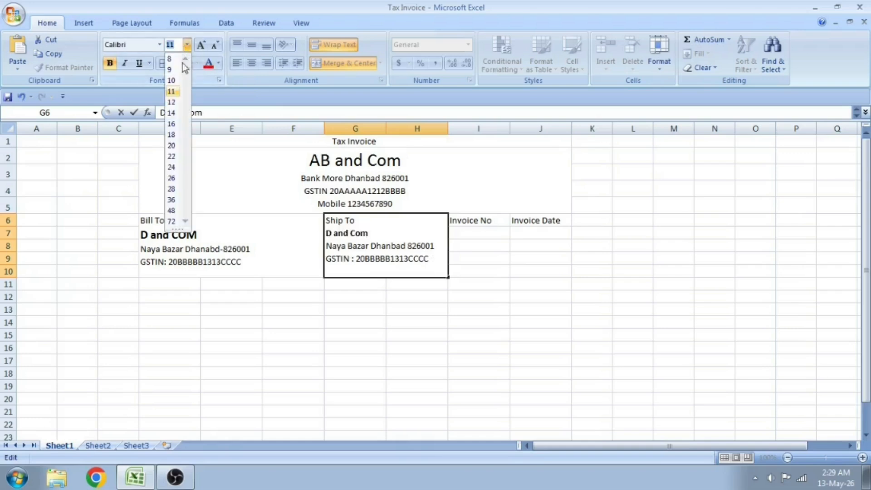
click(172, 124)
click(369, 305)
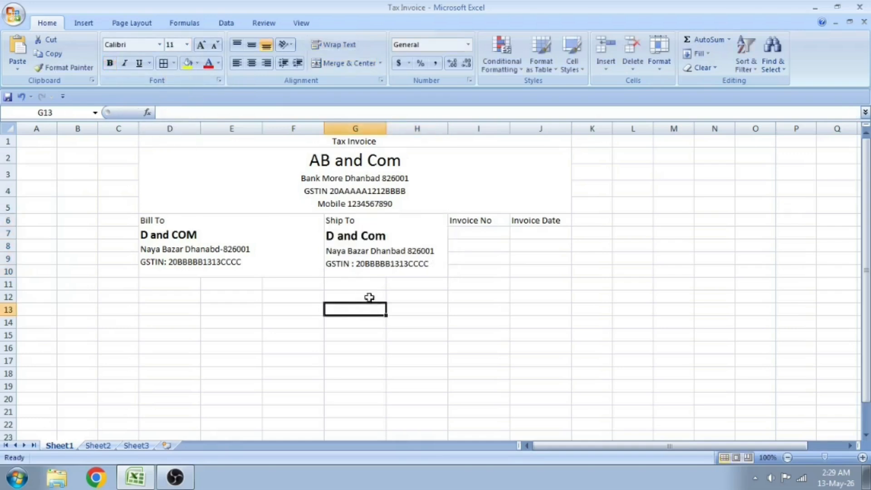
click(217, 235)
click(385, 237)
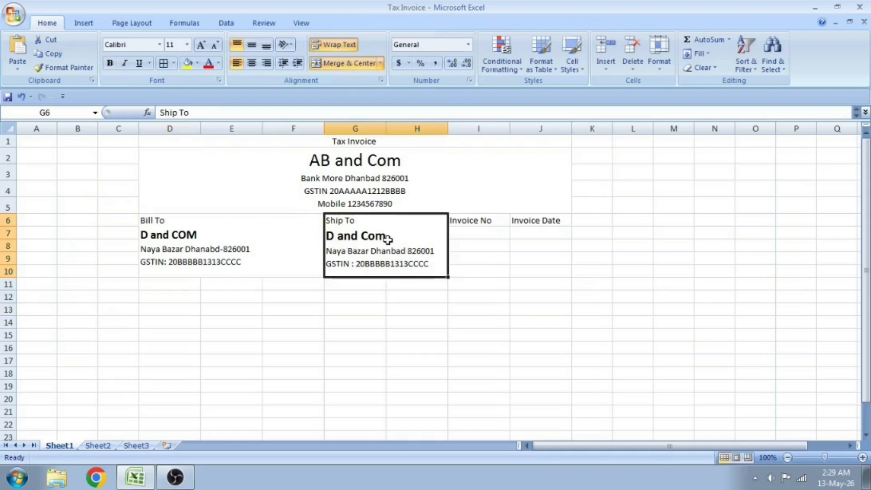
click(180, 226)
click(379, 236)
click(464, 224)
click(522, 224)
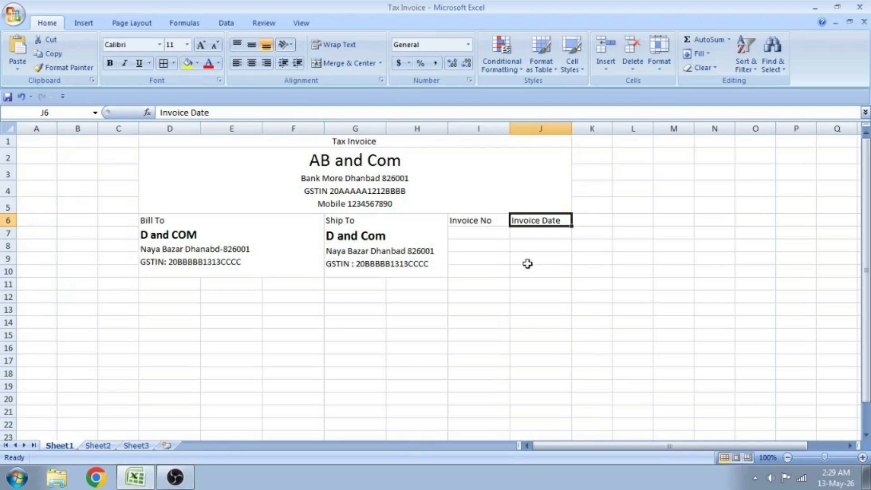
Merge cells I6 to I8 and center the Invoice No label horizontally and vertically in the merged cell.
key(Left)
key(Down)
key(Down)
key(Up)
key(shift+Up)
key(Up)
key(shift+Down)
key(shift+Down)
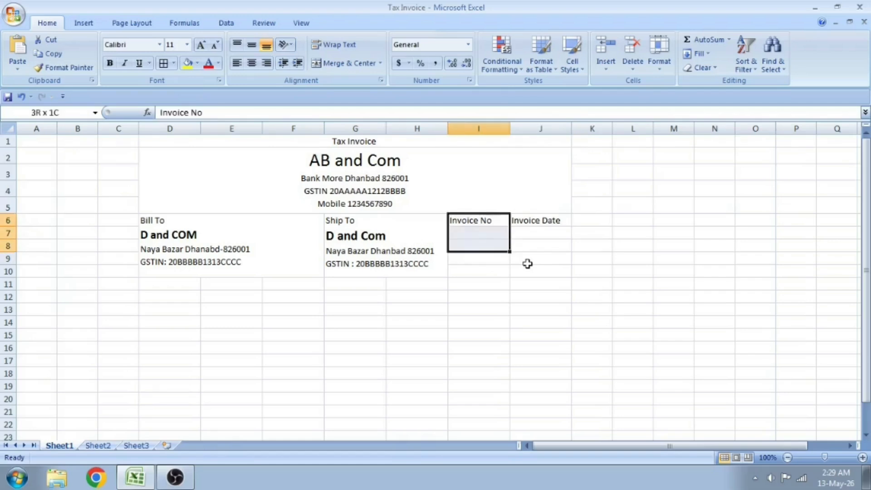
key(alt+h)
key(m)
key(c)
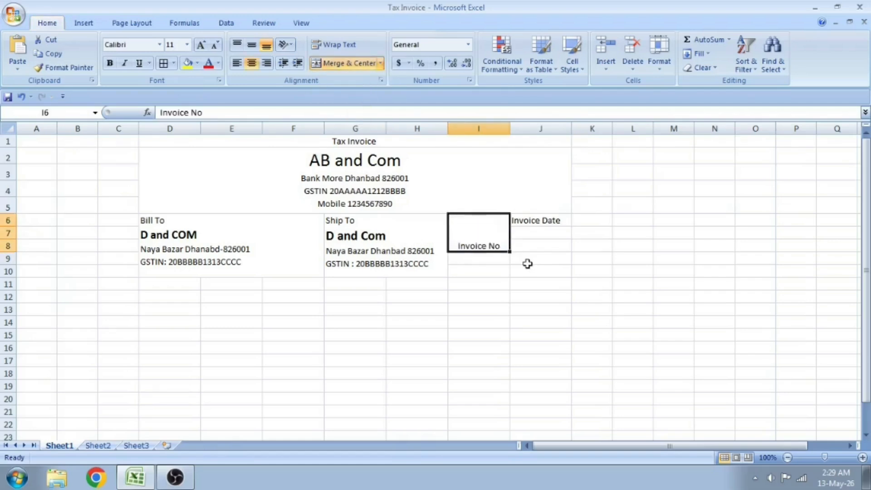
click(252, 44)
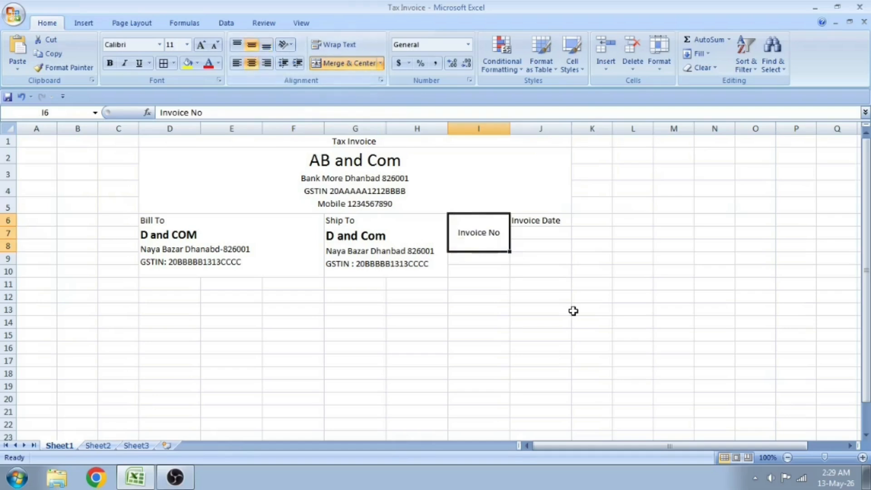
Merge cells J6 to J8 with the Invoice Date label centered both horizontally and vertically.
key(Right)
key(shift+Down)
key(shift+Down)
key(F4)
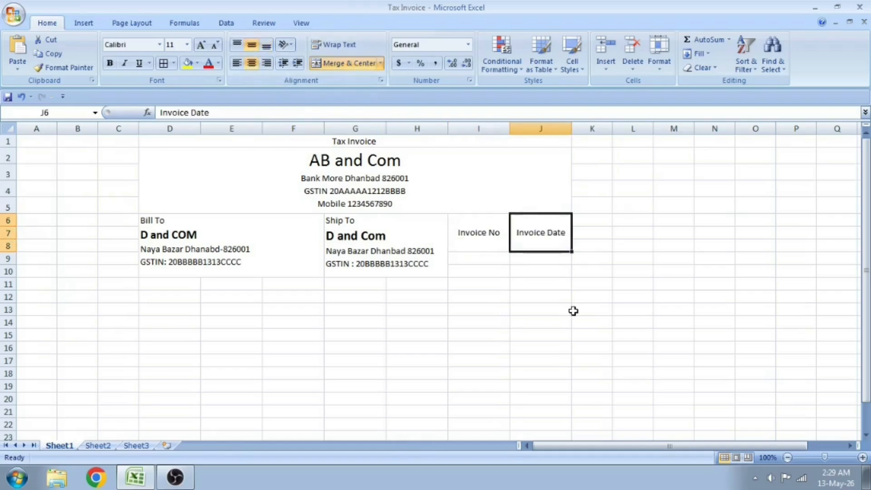
Merge cells I9 to I10 and cells J9 to J10 as centered value cells under Invoice No and Invoice Date.
drag(473, 259, 474, 272)
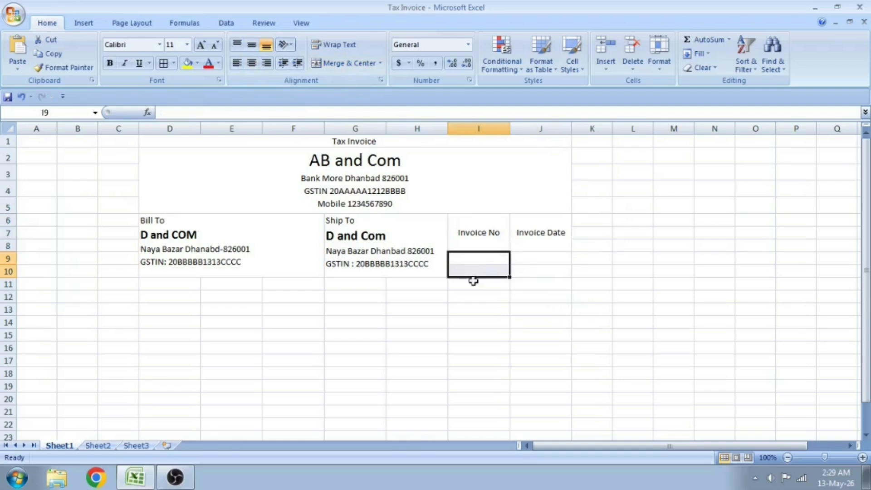
drag(527, 259, 531, 264)
key(F4)
click(517, 310)
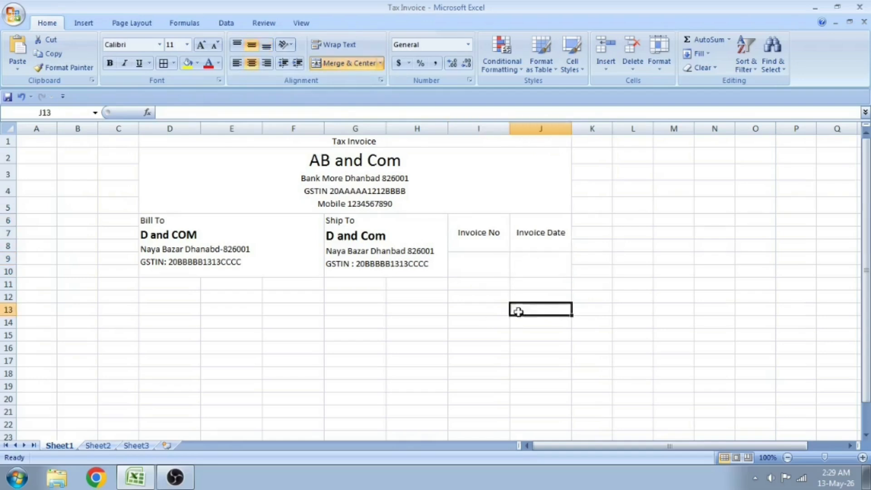
click(320, 161)
click(309, 143)
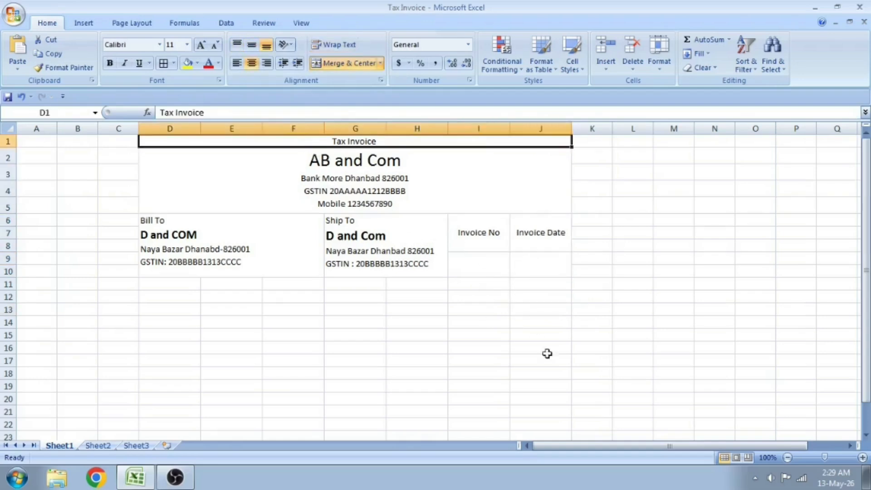
click(314, 321)
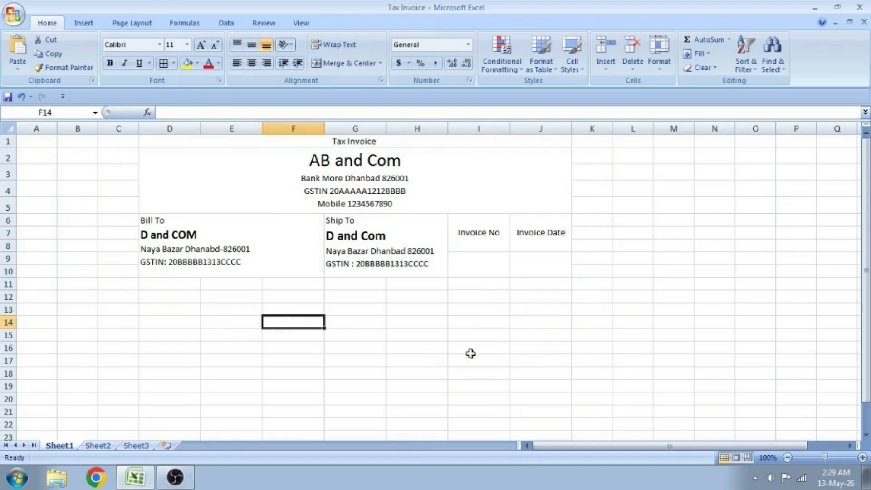
click(402, 332)
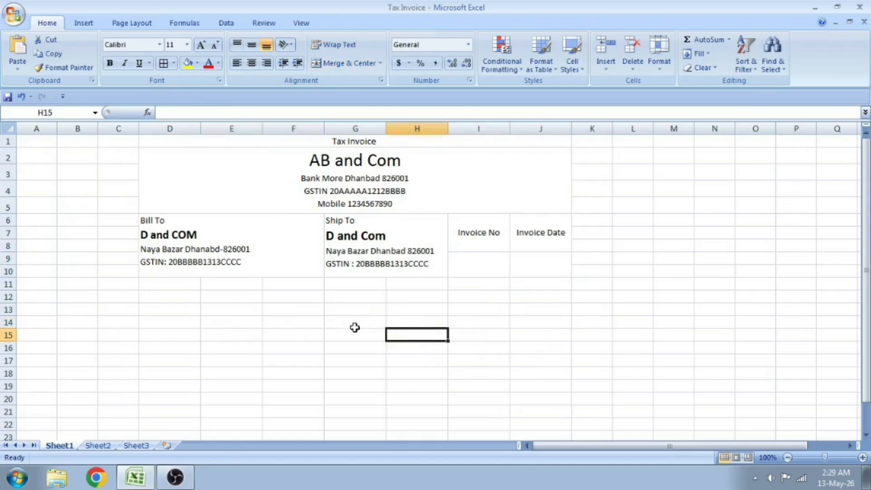
Apply all borders to the invoice header range D1 to J10.
drag(247, 140, 277, 233)
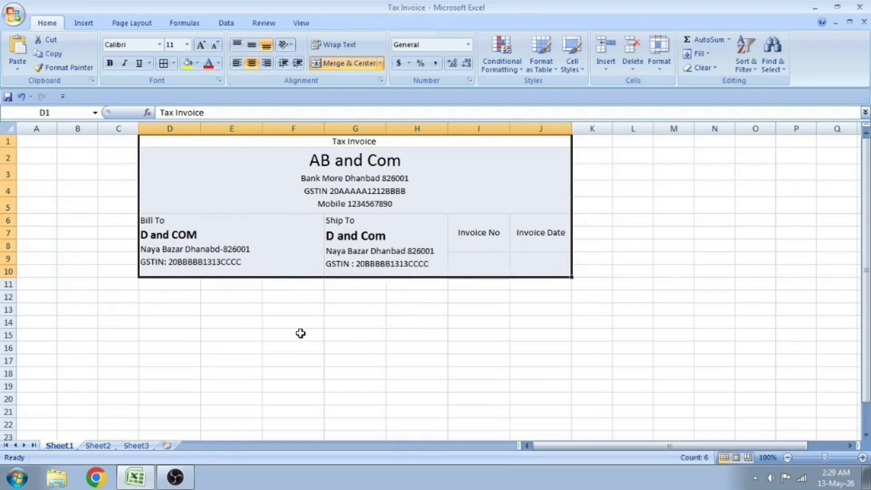
click(174, 64)
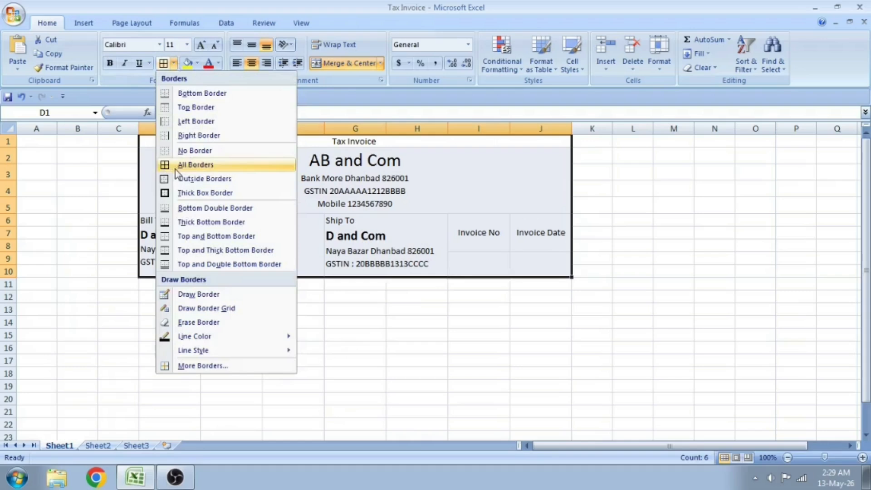
click(207, 165)
click(389, 293)
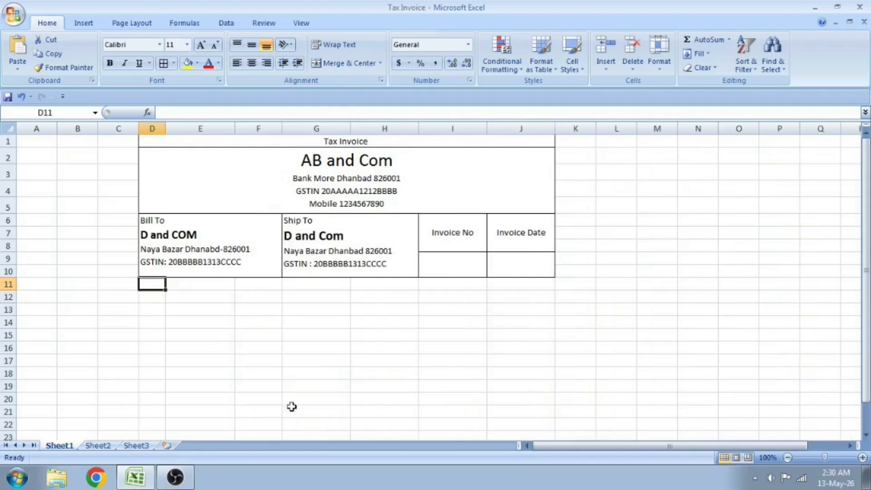
Enter the item table heading Sl No in cell D11.
text(Sl)
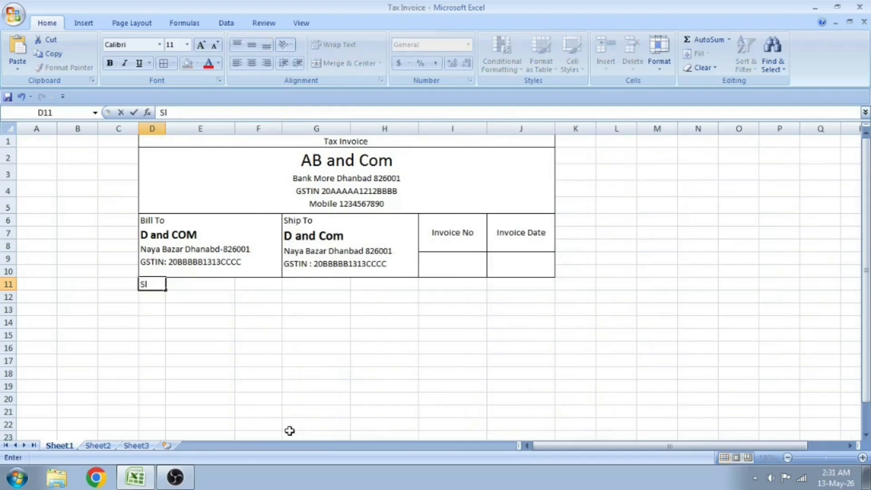
text( No)
key(Tab)
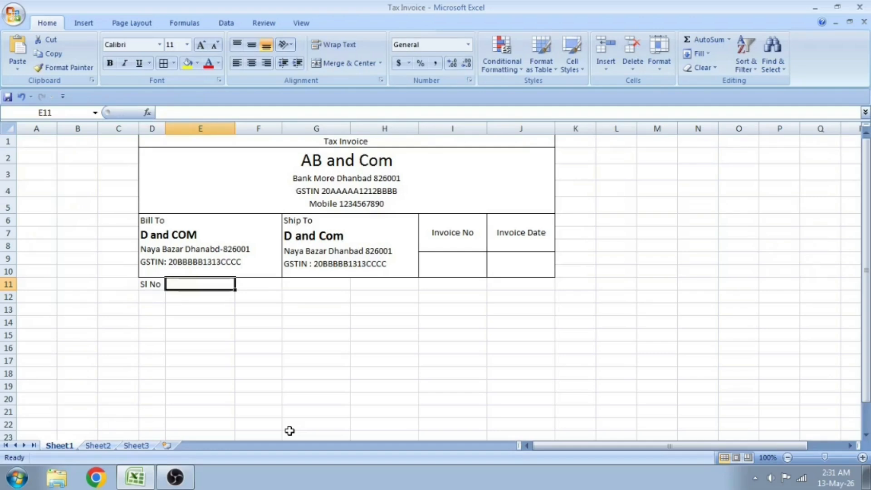
Merge and center cells E11 to F11 and enter the heading Discription in the merged cell.
key(shift+Right)
key(alt)
text(hm)
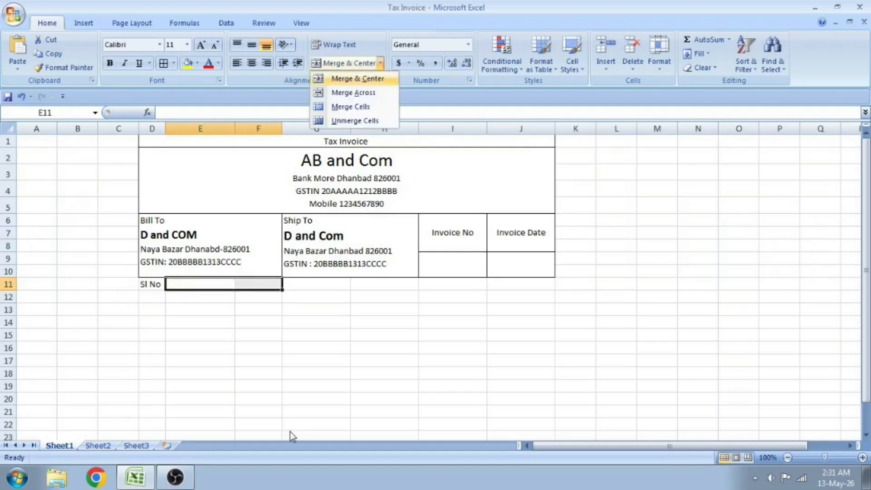
text(c)
text(Dis)
text(cription)
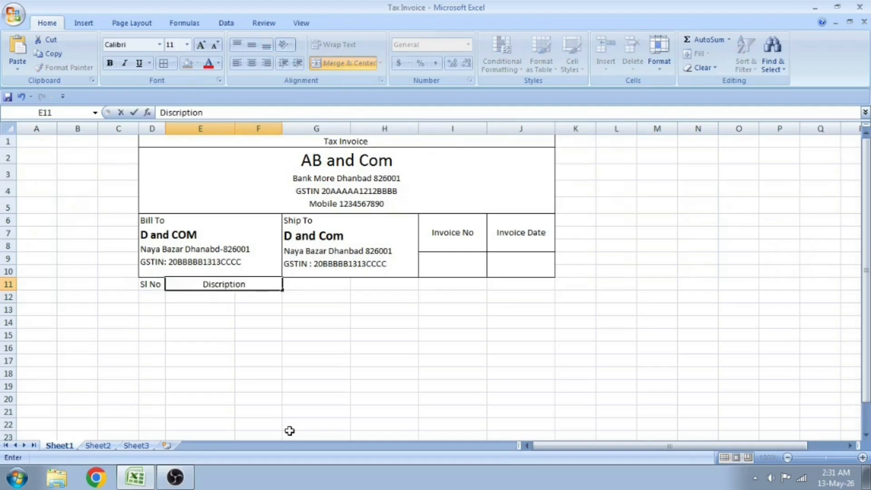
key(Return)
key(Up)
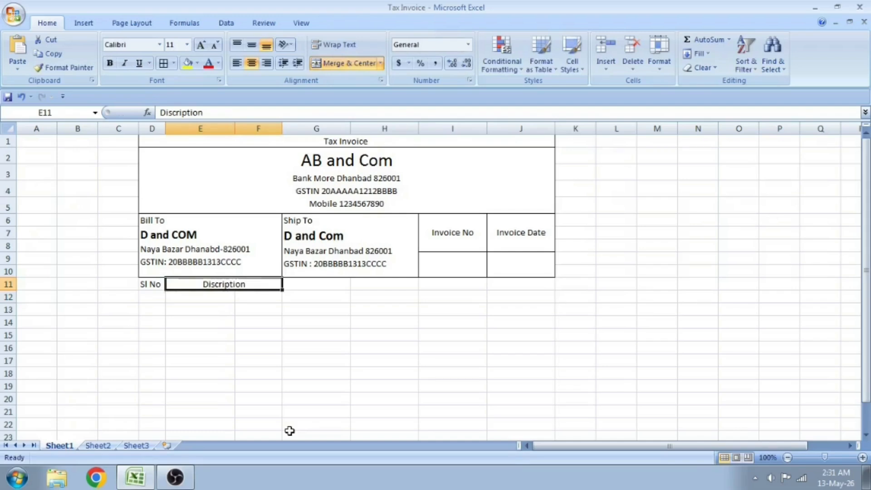
Extend the heading in E11 to read Discription of Goods.
key(F2)
text(of Goods)
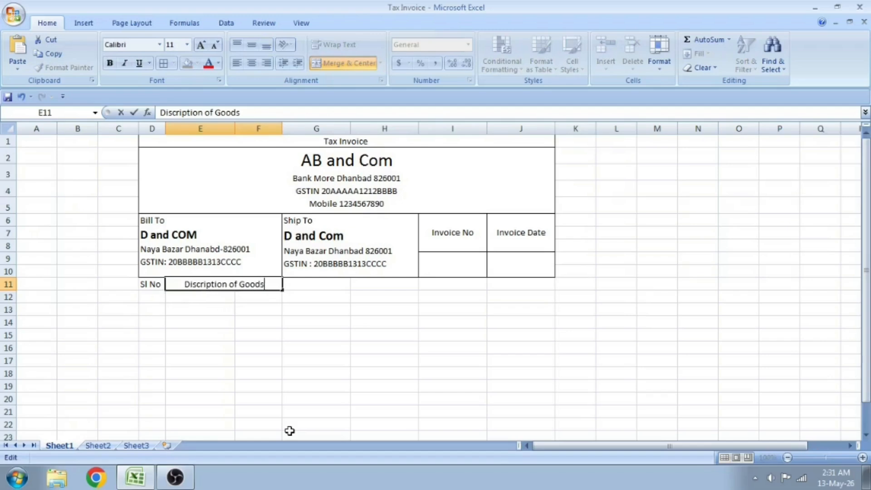
key(Return)
key(Up)
key(Left)
key(Right)
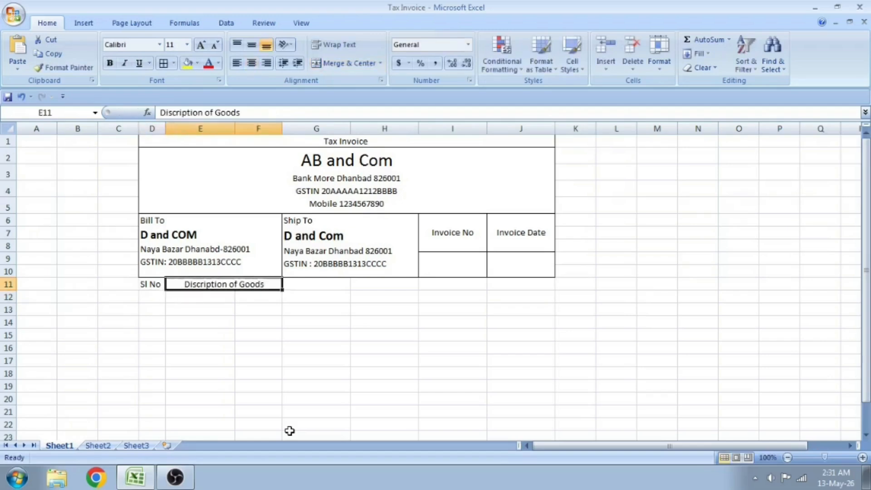
Enter the headings HSN Code in cell G11 and QNTY in cell H11.
key(Right)
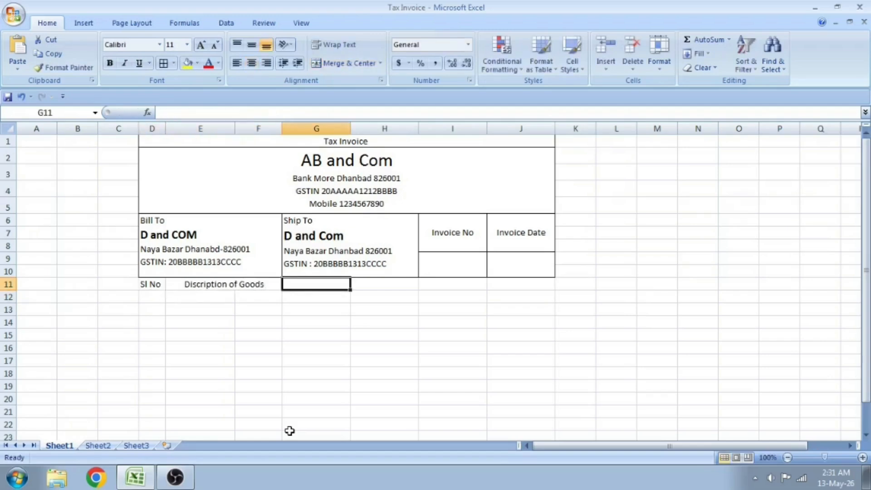
text(HS)
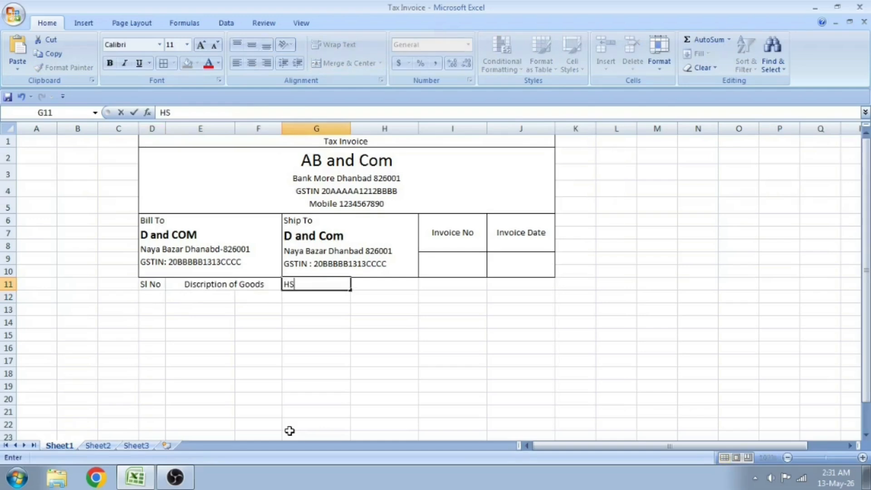
text(N Code)
key(Return)
key(Up)
key(Right)
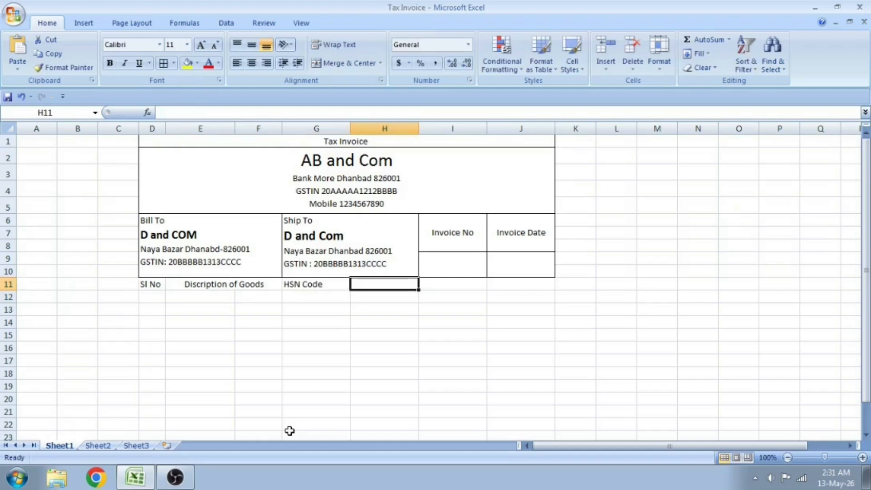
text(QNTY)
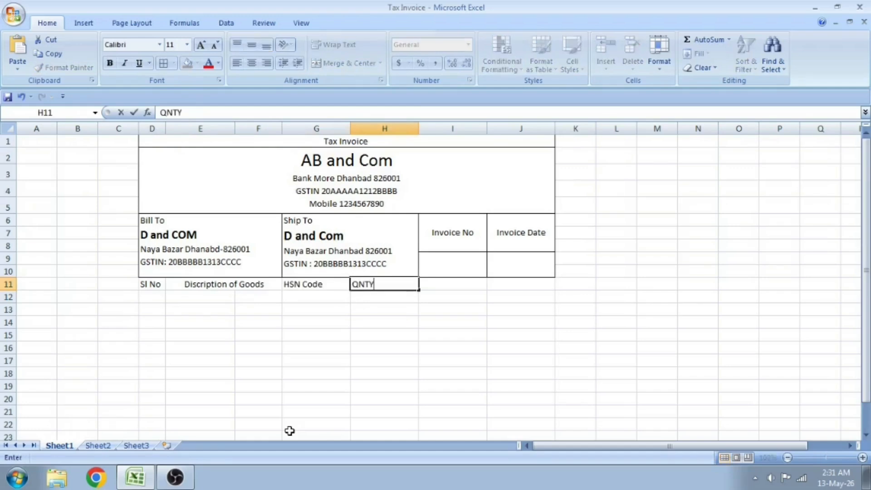
key(Return)
key(Up)
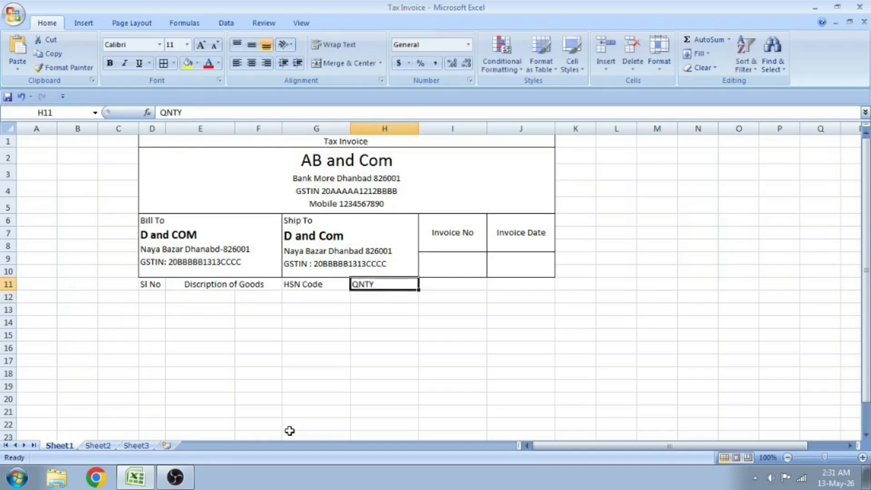
Change the heading in cell H11 to QTY and enter the heading UQC in cell I11.
text(QTY)
key(Tab)
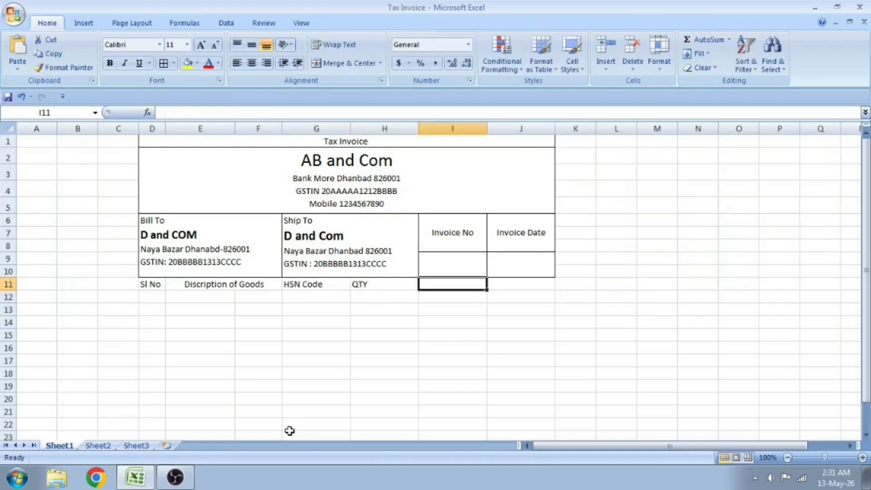
text(UQC)
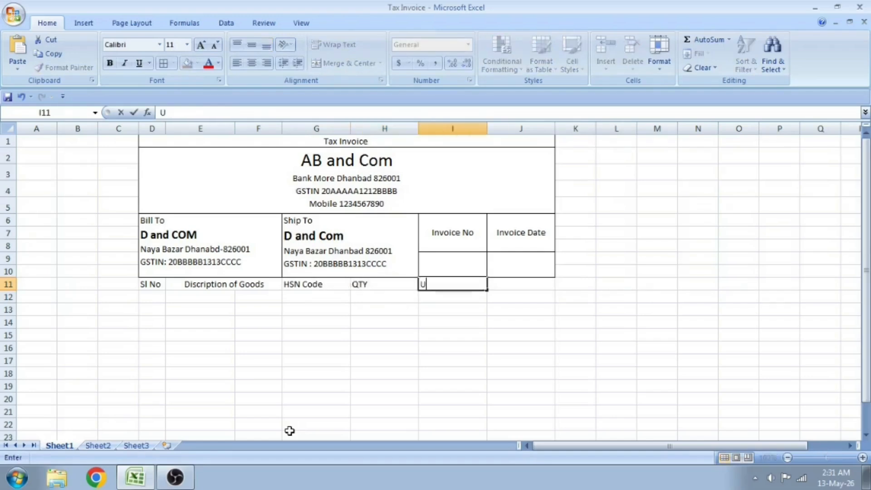
key(Return)
key(Up)
key(Right)
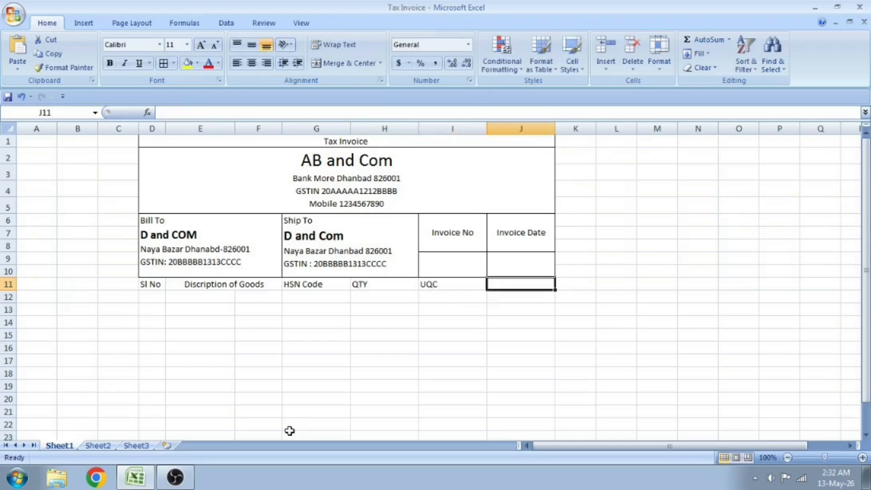
Enter the item table heading Rate in cell J11.
key(Left)
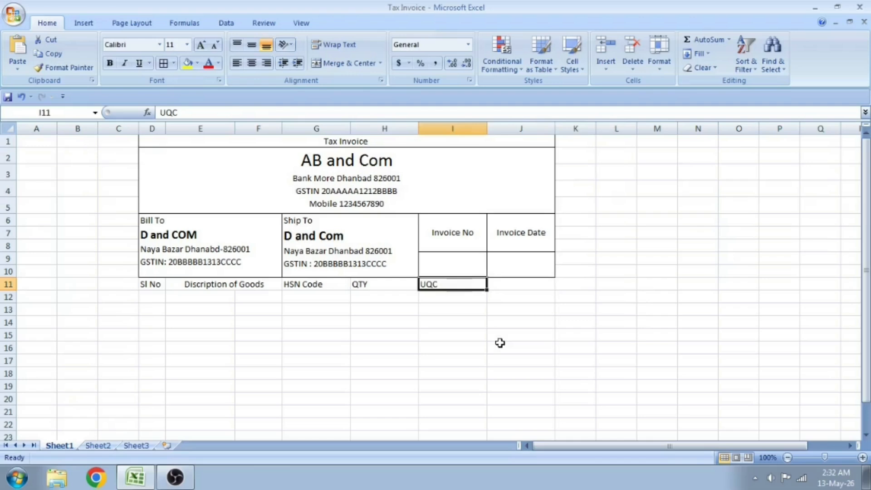
key(Tab)
text(Rate)
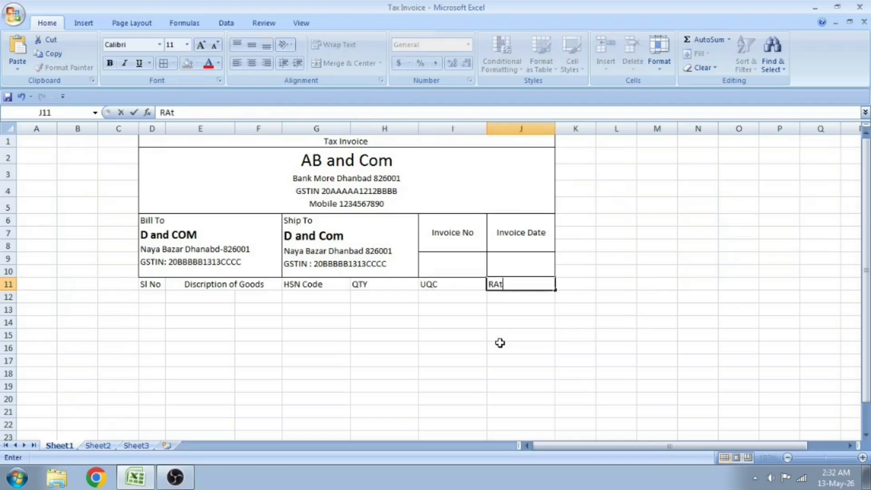
key(Return)
key(Up)
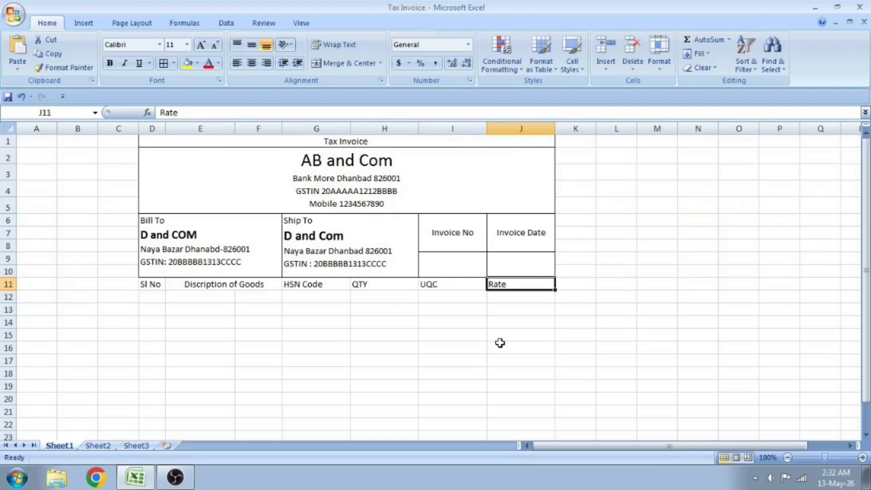
Unmerge the Discription of Goods heading cell spanning E11 and F11.
click(253, 308)
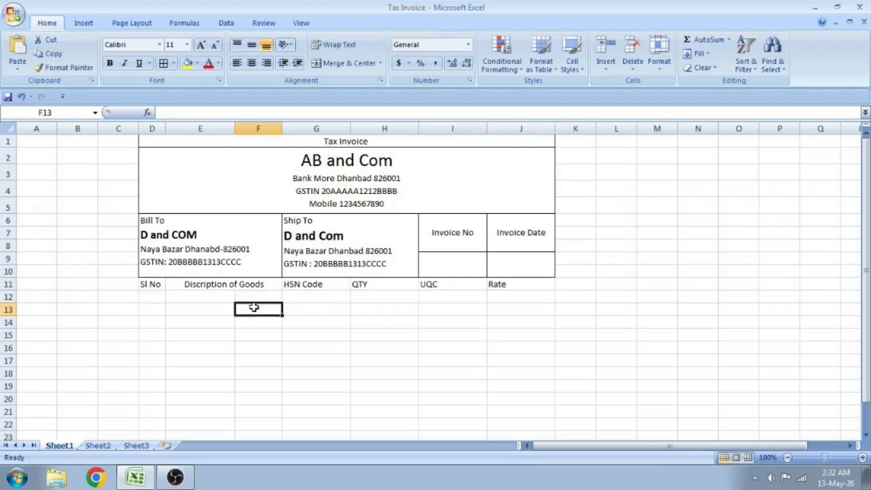
click(234, 285)
key(alt+h)
key(m)
key(c)
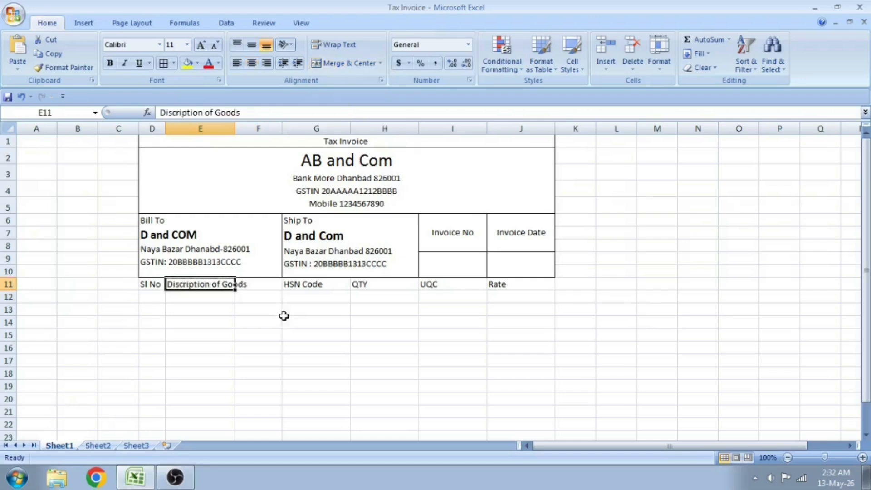
Autofit the width of column E to the Discription of Goods heading.
key(alt+h)
key(o)
key(i)
Copy the headings HSN Code, QTY, UQC and Rate from G11:J11 into F11:I11.
key(Right)
key(Right)
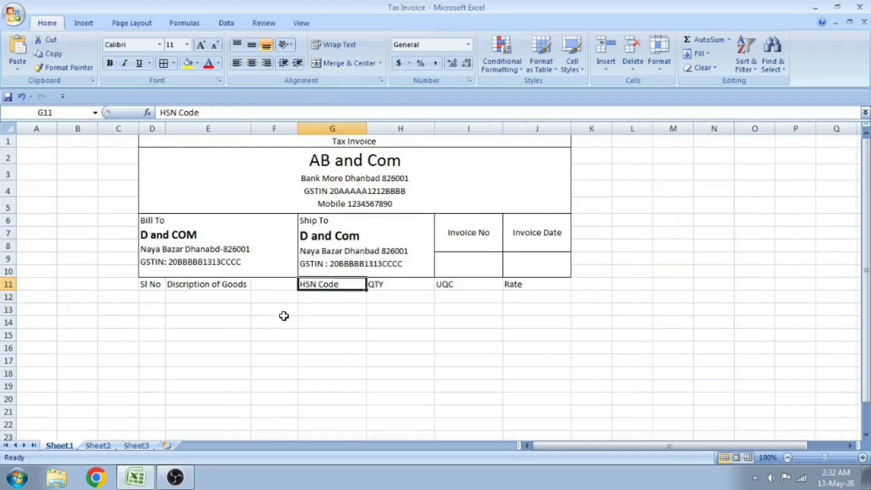
key(shift+Right)
key(shift+Right)
key(shift+Right)
key(ctrl+c)
key(Left)
key(Return)
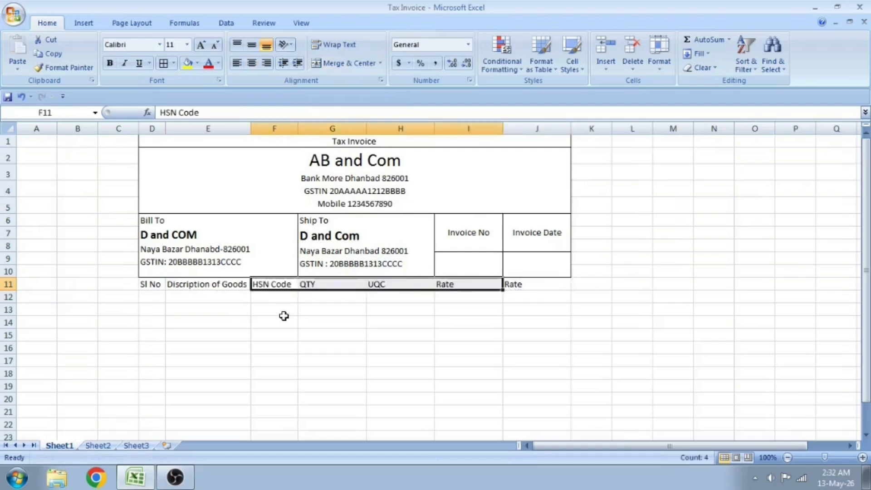
Clear the duplicate Rate heading from cell J11.
key(Right)
key(Right)
key(Right)
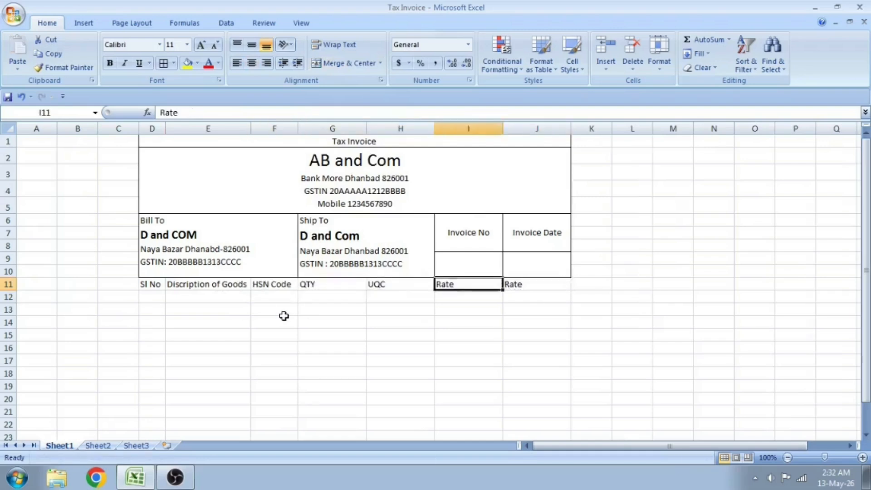
key(Right)
key(Delete)
Enter the item table heading Amount in cell J11.
key(Left)
key(Left)
key(Left)
key(Right)
key(Right)
key(Right)
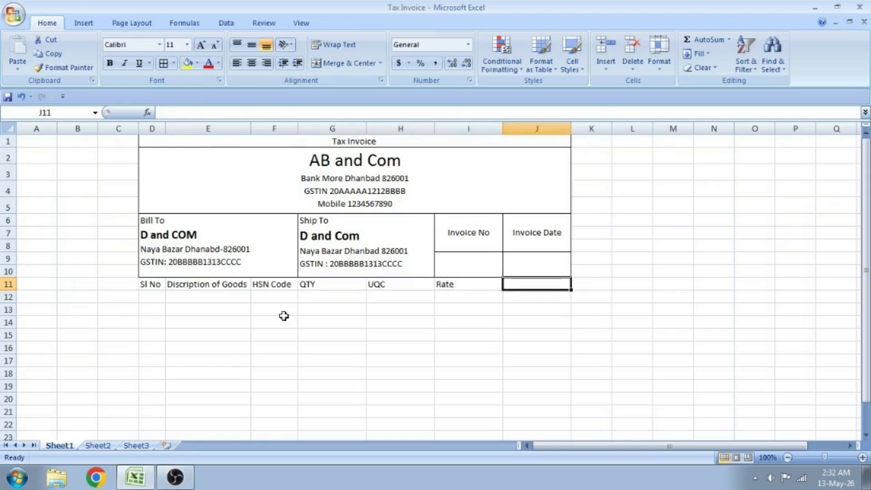
text(Ampunt)
key(Return)
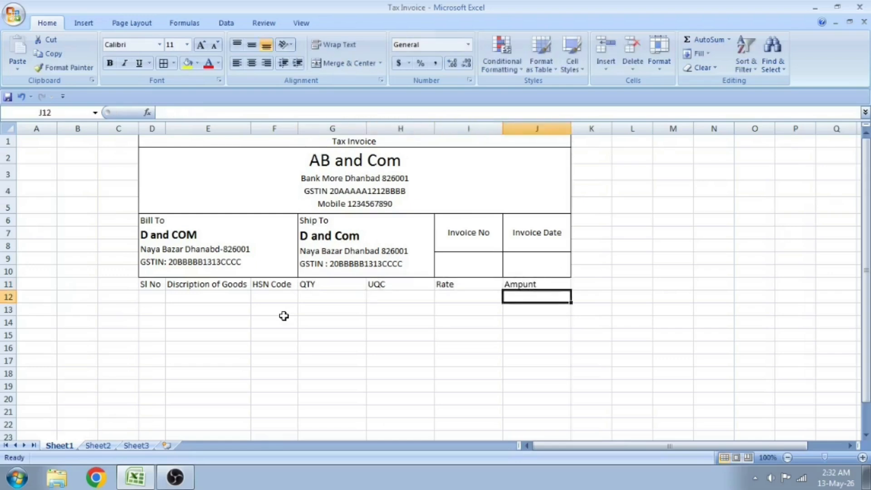
key(Left)
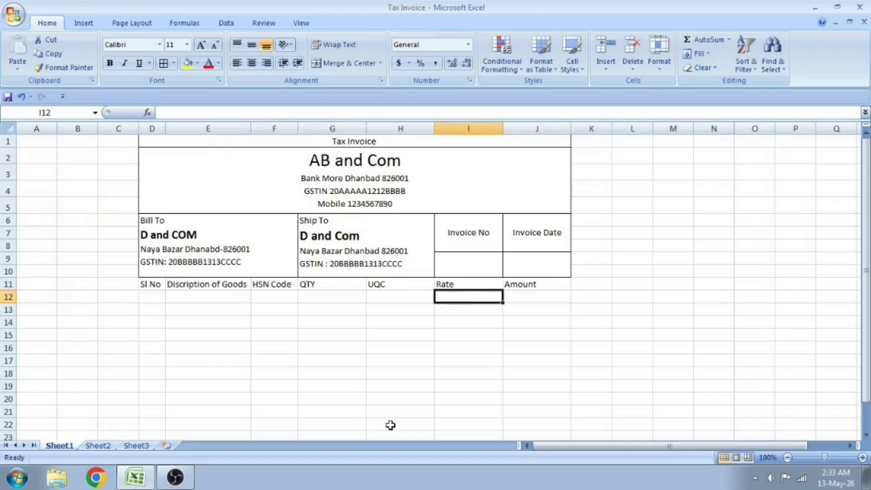
Apply all borders to the item table heading row, cells D11 to J11.
scroll(356, 425, down, 2)
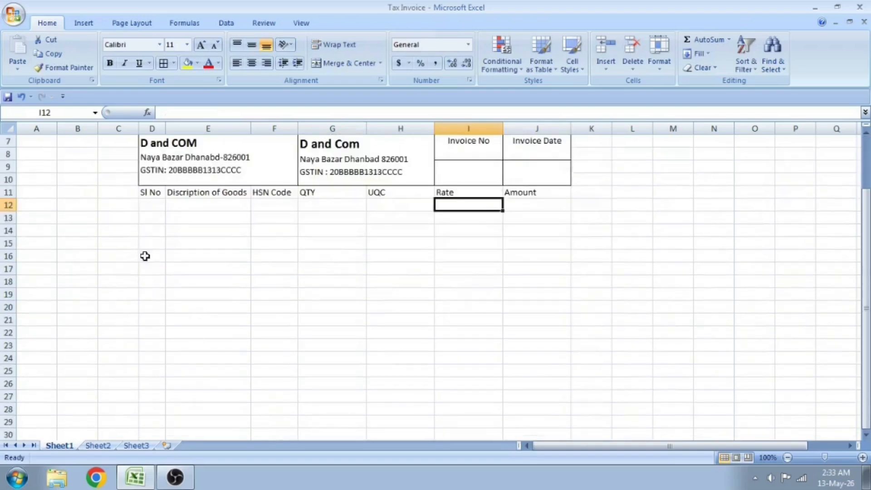
click(196, 203)
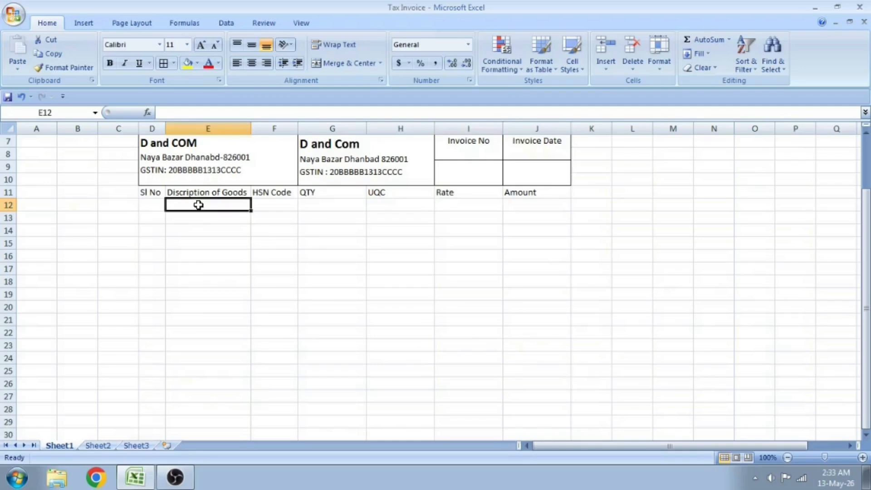
key(Up)
key(Left)
key(shift+Right)
key(shift+Right)
key(shift+Right)
key(shift+Right)
key(shift+Right)
key(shift+Right)
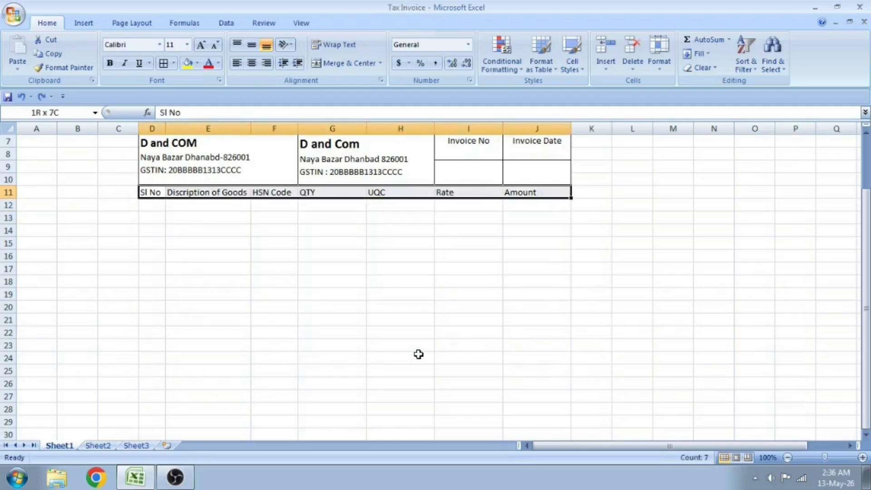
key(alt+h)
key(b)
key(a)
key(Down)
key(Up)
key(Down)
key(Right)
key(Down)
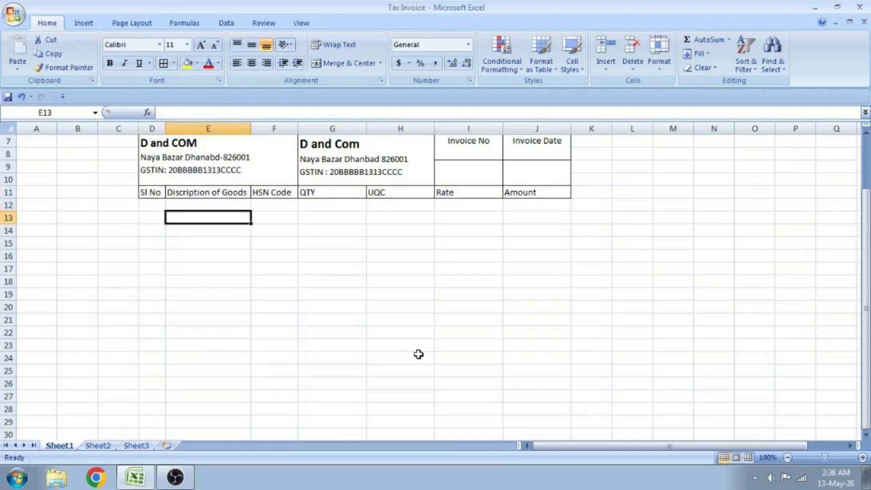
key(Up)
key(Left)
key(Right)
key(Left)
key(Up)
key(Down)
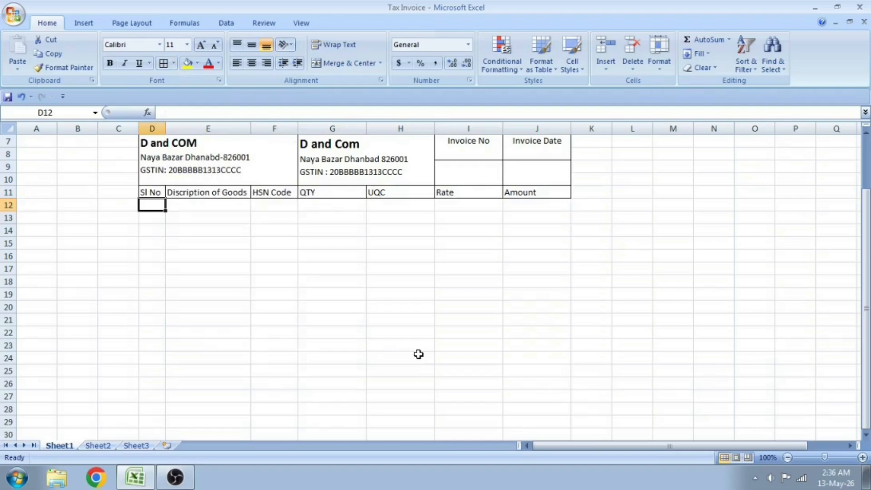
key(Right)
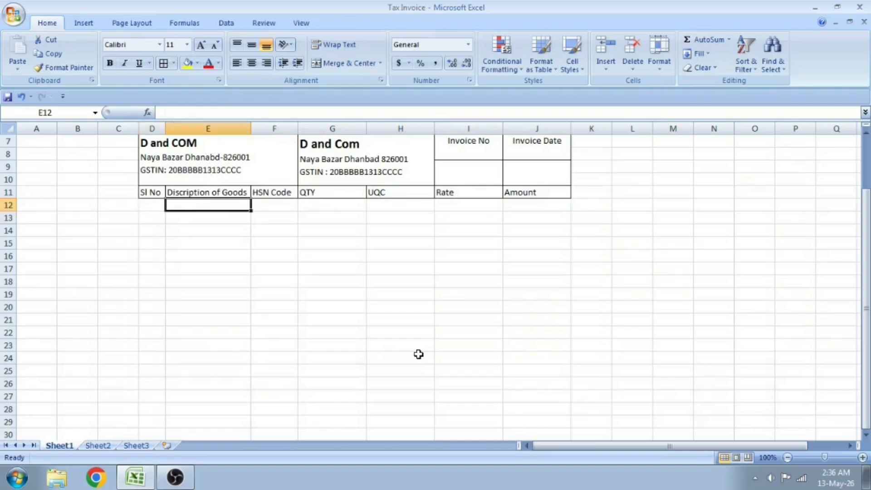
key(shift+Down)
key(shift+Down)
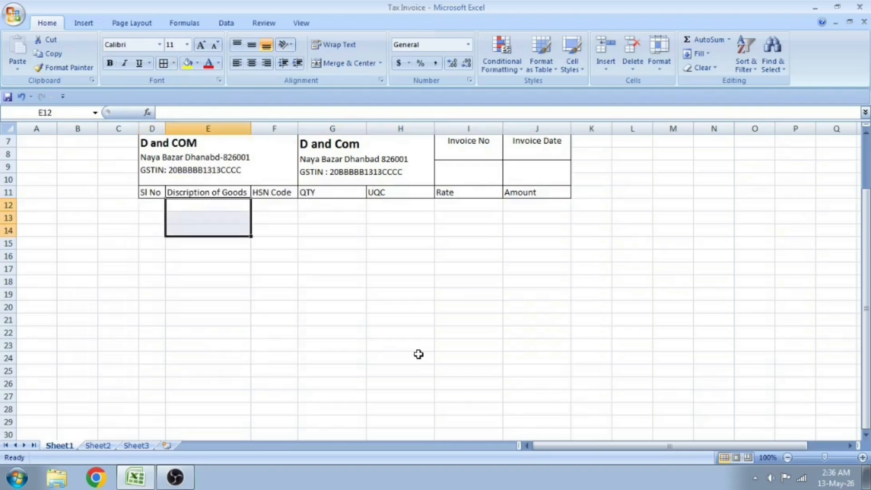
click(331, 272)
click(145, 207)
click(160, 330)
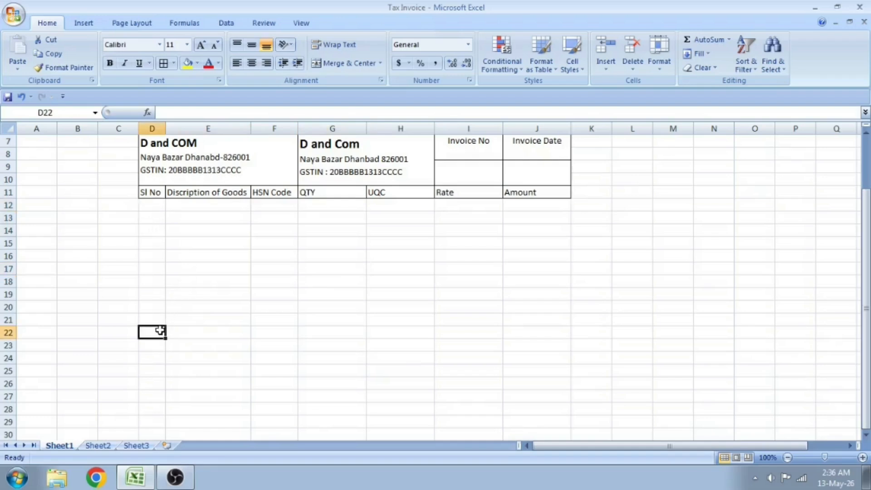
Enter the serial numbers 1 in cell D12 and 2 in cell D13.
click(156, 207)
text(1)
key(Return)
text(2)
key(Return)
key(Up)
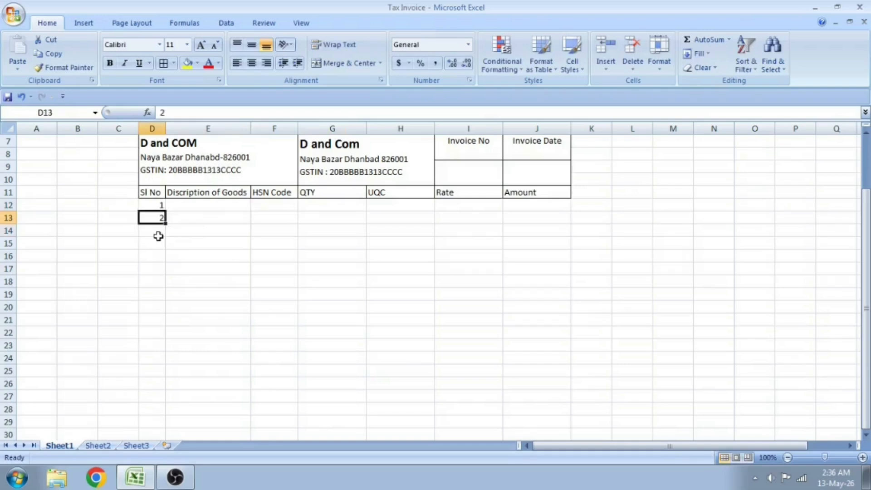
Enter PVC DOOR as the first item's description in E12 and HSN code 3925 in F12.
key(Right)
key(Up)
text(P)
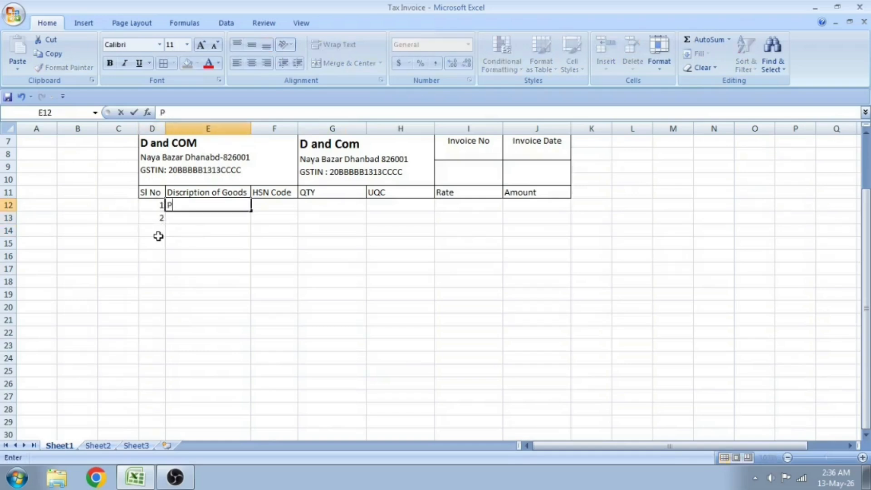
text(VC DOOR)
key(Tab)
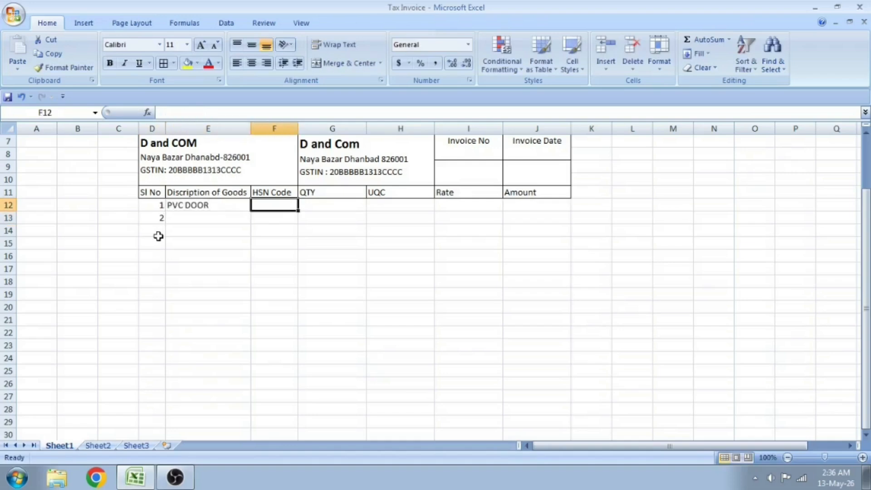
text(3925)
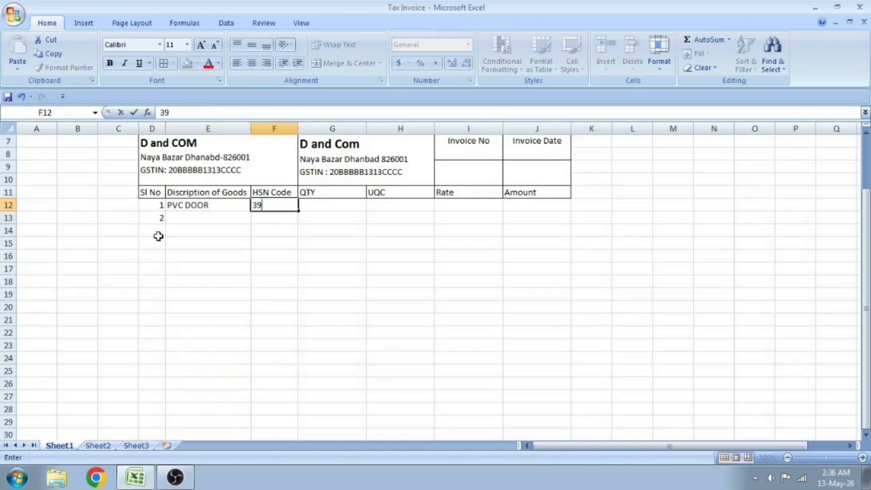
key(Return)
key(Up)
Fill in the first item's quantity 10 in G12, unit PCS in H12 and rate 2500 in I12.
key(Right)
text(10)
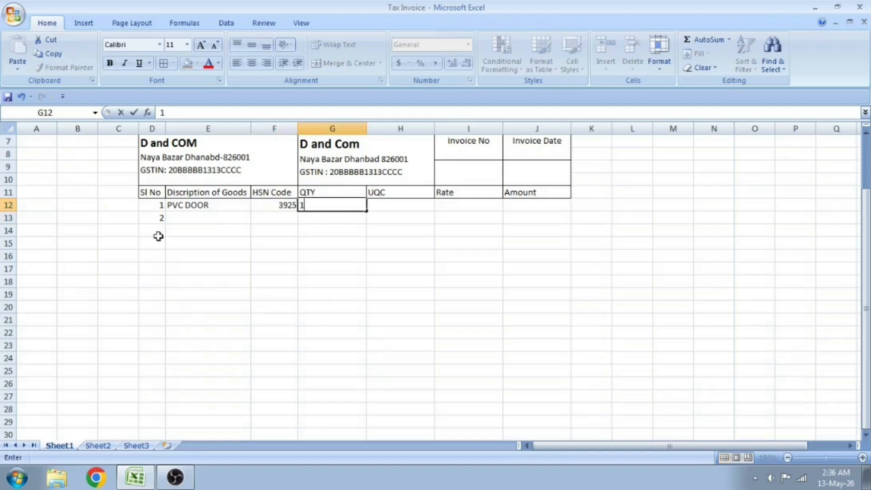
key(Tab)
text(PCS)
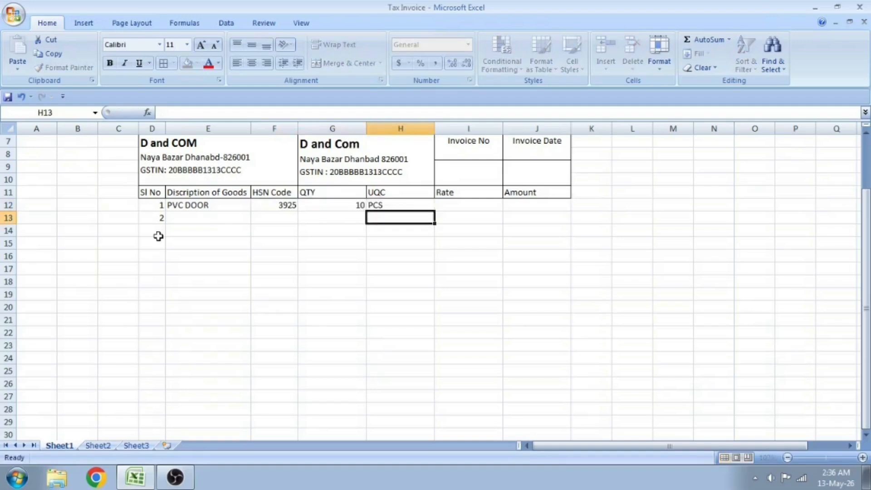
key(Tab)
text(2500)
key(Return)
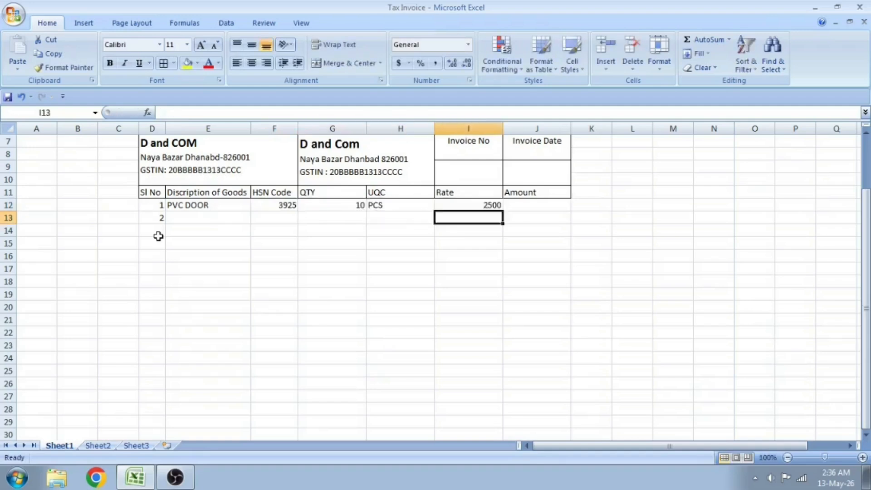
Calculate the first item's amount in J12 with the formula =I12*G12 and save the workbook.
key(Up)
key(Right)
text(=)
key(Left)
key(Left)
key(Right)
text(*)
key(Left)
key(Left)
key(Left)
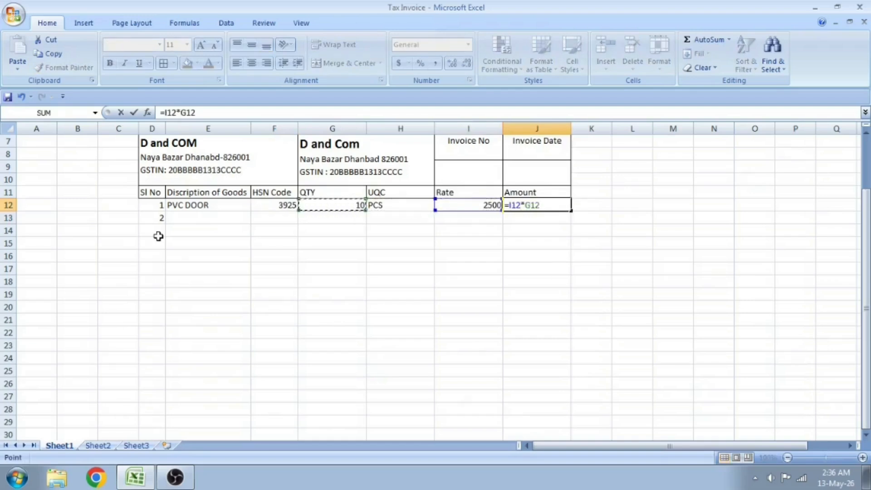
key(Return)
key(Up)
key(ctrl+s)
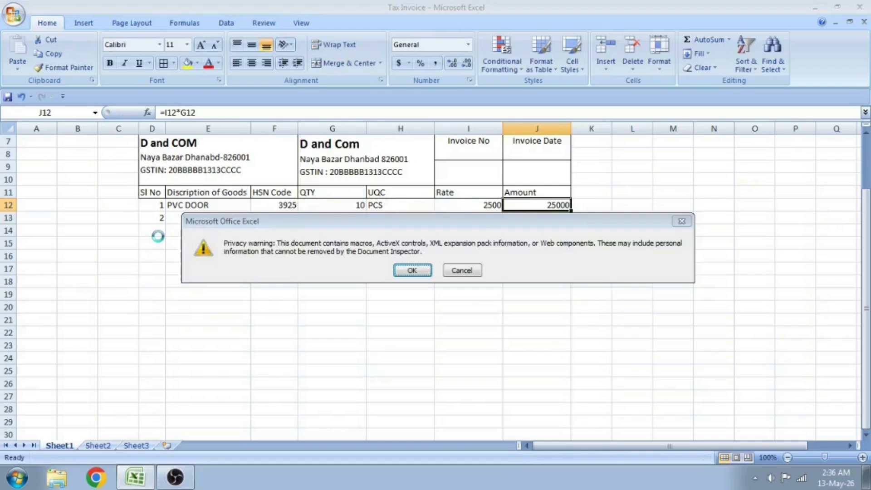
key(Return)
Fill the item description and HSN code down from row 12 into E13 and F13.
key(Left)
key(Left)
key(Left)
key(Left)
key(Left)
key(Down)
key(Up)
key(Down)
key(ctrl+d)
key(Right)
key(ctrl+d)
Enter quantity 15 in G13 and fill the unit and rate down from row 12 into H13 and I13.
key(Right)
text(15)
key(Right)
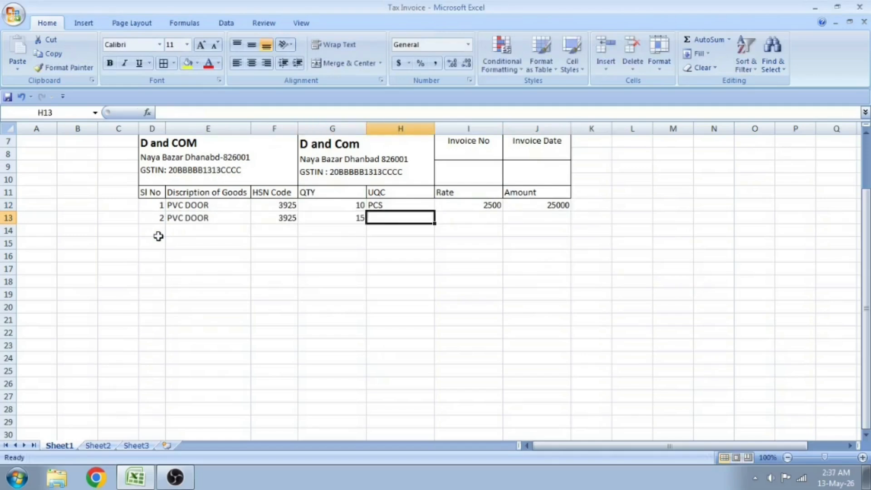
key(ctrl+d)
key(Right)
key(ctrl+d)
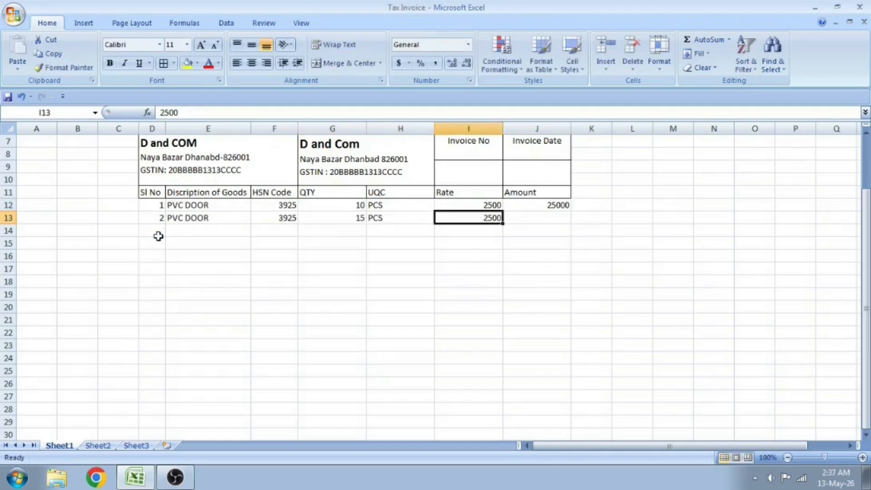
Fill the amount formula down from J12 into J13 and save the workbook.
key(Right)
key(ctrl+d)
key(ctrl+s)
key(Return)
key(Left)
key(Left)
key(Left)
key(Left)
key(Left)
key(Left)
key(Up)
key(Down)
key(Right)
key(Down)
key(Right)
key(Right)
key(Down)
key(Down)
key(Down)
key(Down)
key(Down)
key(Down)
key(Down)
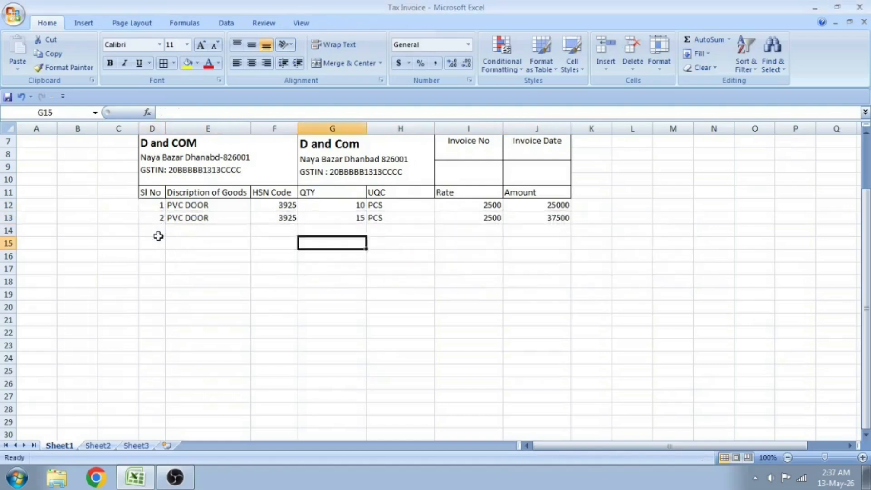
key(Left)
key(Left)
key(Left)
key(Right)
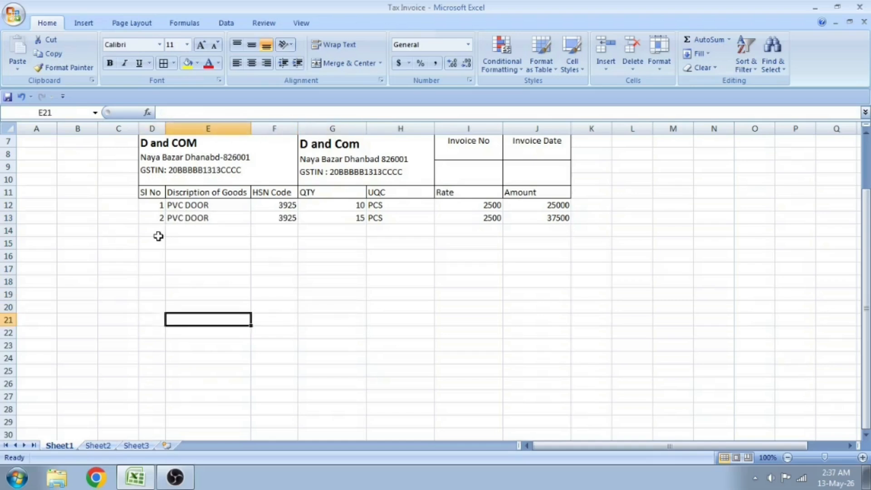
Merge and centre cells D21 to I21 and enter the label "Total".
key(Left)
key(shift+Right)
key(shift+Right)
key(shift+Right)
key(shift+Right)
key(shift+Right)
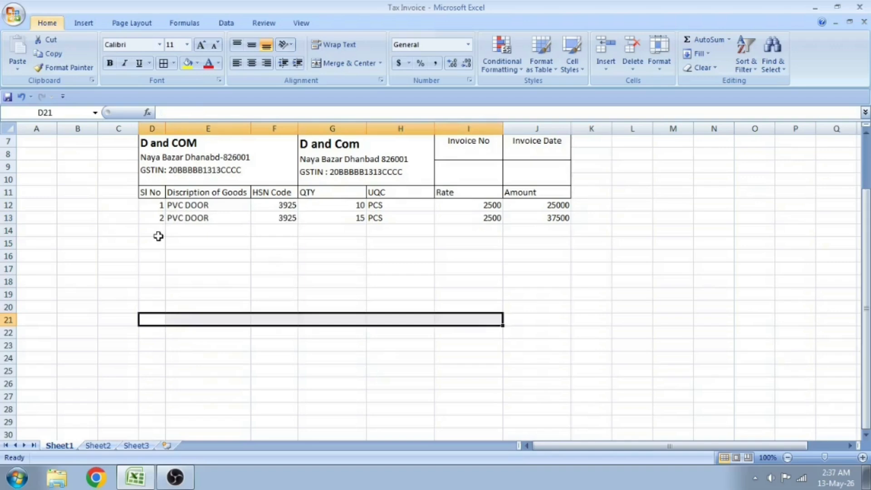
key(alt+Tab)
key(alt+Tab)
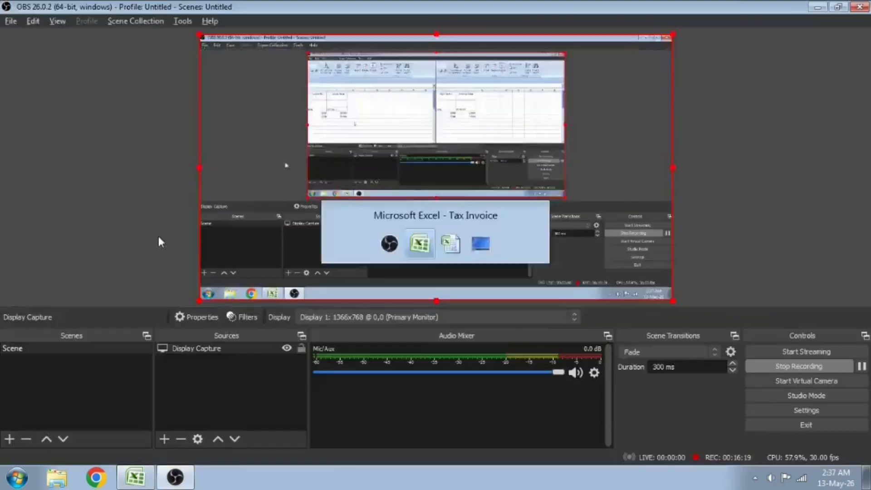
key(alt+h)
key(m)
key(c)
key(ctrl+z)
key(ctrl+y)
text(Total)
Insert two blank rows above the Total row.
key(Up)
key(Right)
key(Right)
key(Right)
key(Right)
key(Right)
key(Right)
key(Left)
key(Left)
key(shift+space)
key(ctrl+shift+plus)
key(ctrl+shift+plus)
Enter the tax labels "CGST 9%" in E16 and "SGST 9%" in E17.
key(Down)
key(Up)
key(Left)
key(Left)
key(Up)
key(Up)
key(Left)
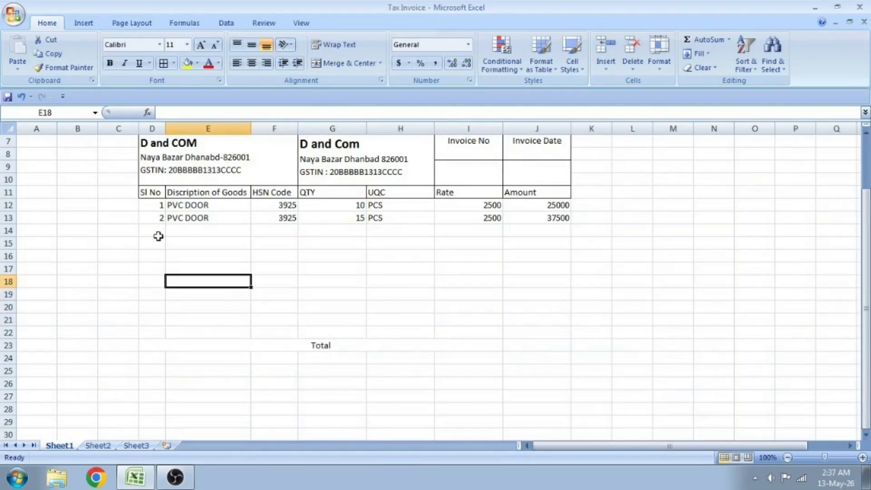
key(Up)
key(Up)
text(CGST)
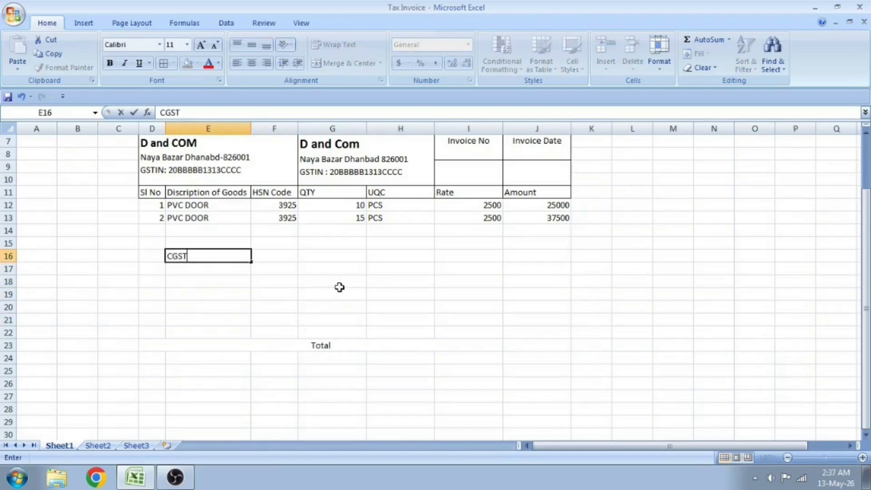
text( 9%)
key(Return)
text(SGST 9%)
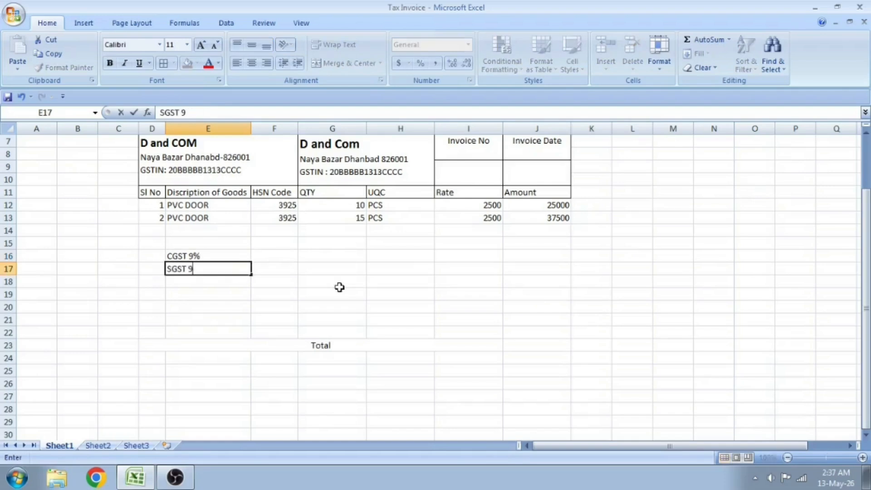
key(Return)
Insert two blank rows above the CGST 9% row.
key(Up)
key(Up)
key(Right)
key(Right)
key(Right)
key(Left)
key(Left)
key(Left)
key(shift+space)
key(ctrl+shift+plus)
key(ctrl+shift+plus)
Sum the item amounts in J17 with AutoSum over J12:J16.
key(Down)
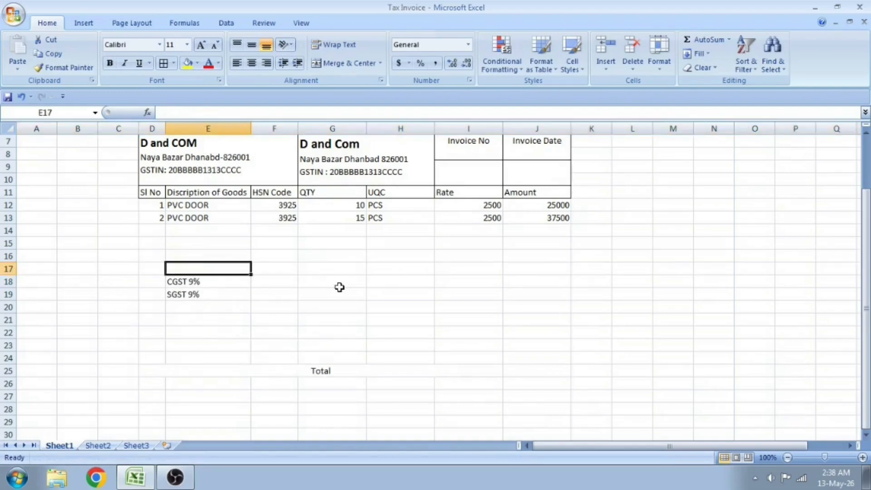
key(Right)
key(Right)
key(Right)
key(Right)
key(Right)
key(alt+equal)
key(Return)
key(Up)
key(Left)
key(Left)
key(Left)
key(Left)
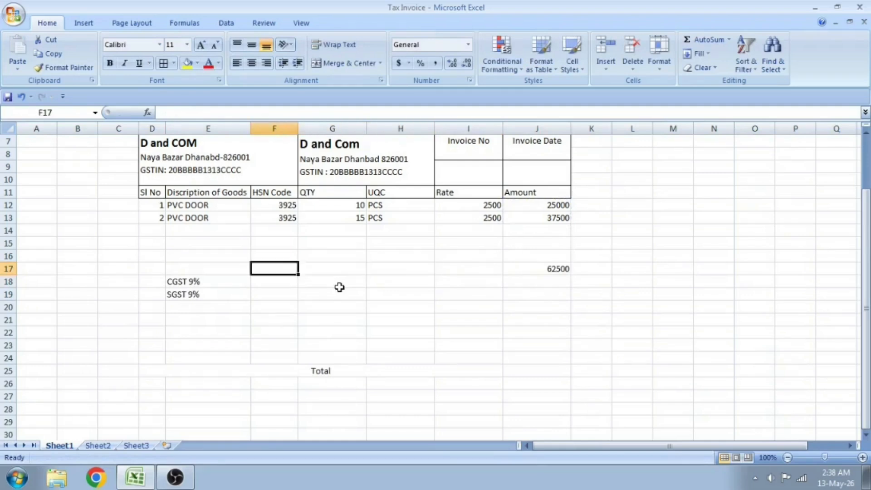
key(Left)
key(shift+Right)
key(shift+Right)
key(shift+Right)
key(shift+Right)
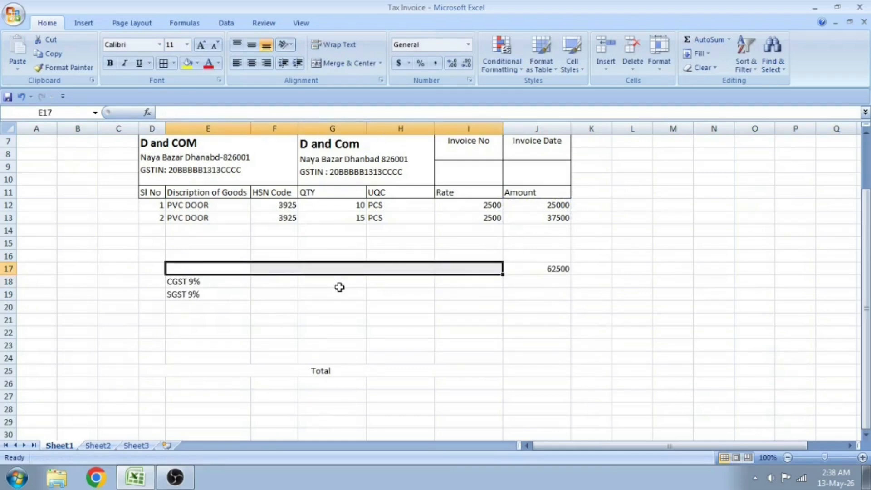
key(Right)
key(Right)
key(Right)
key(Right)
key(Right)
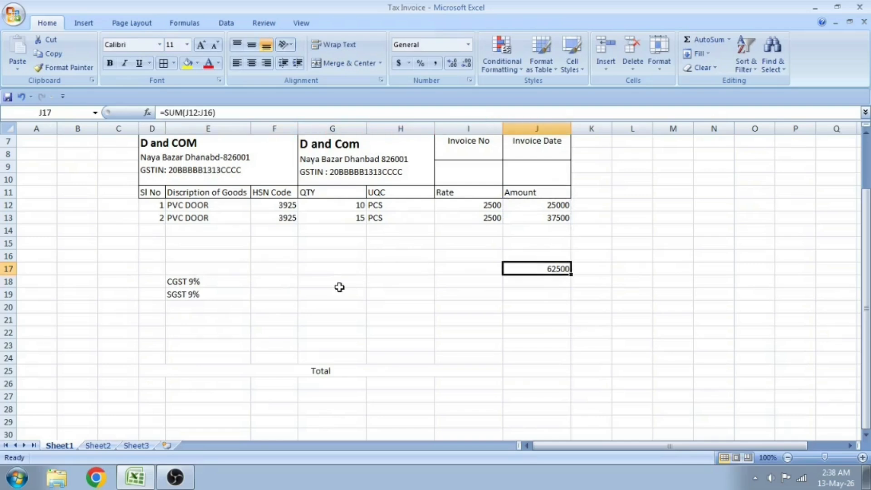
Calculate the CGST amount in J18 with the formula =J17*9%.
key(Down)
text(=)
key(Up)
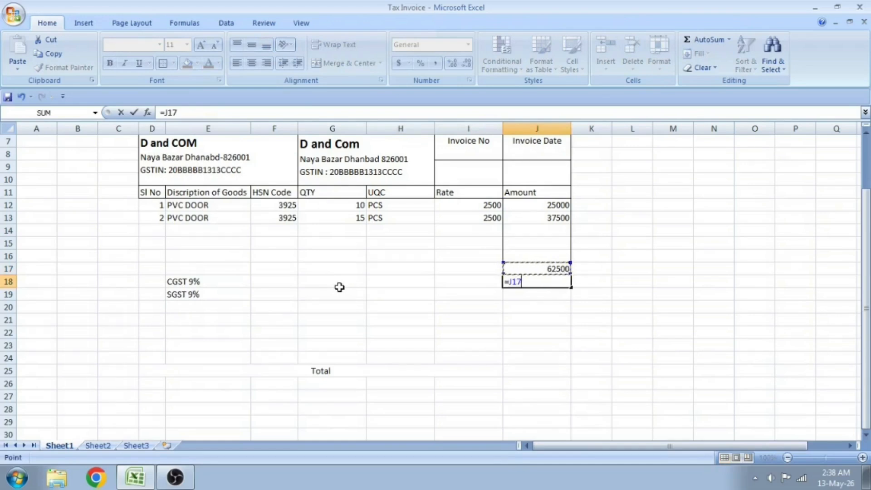
text(*9%)
key(Return)
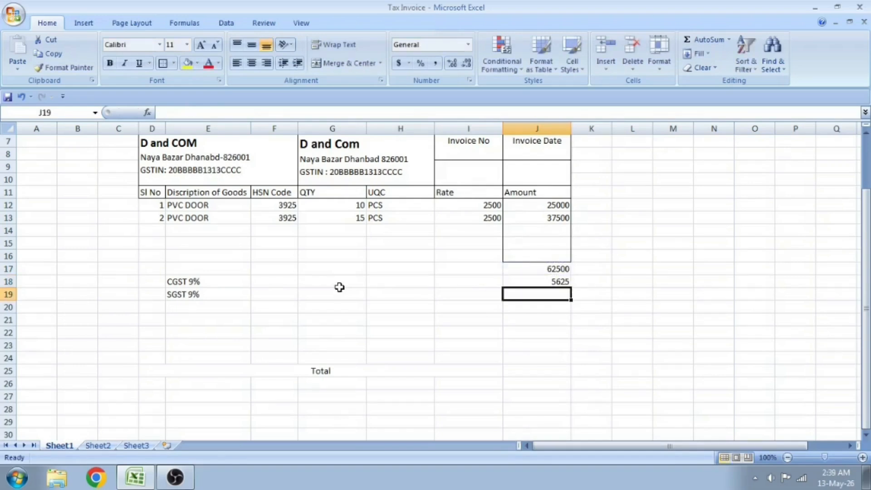
Try to fill the CGST formula down from J18 into J19.
key(ctrl+d)
key(Up)
key(shift+Down)
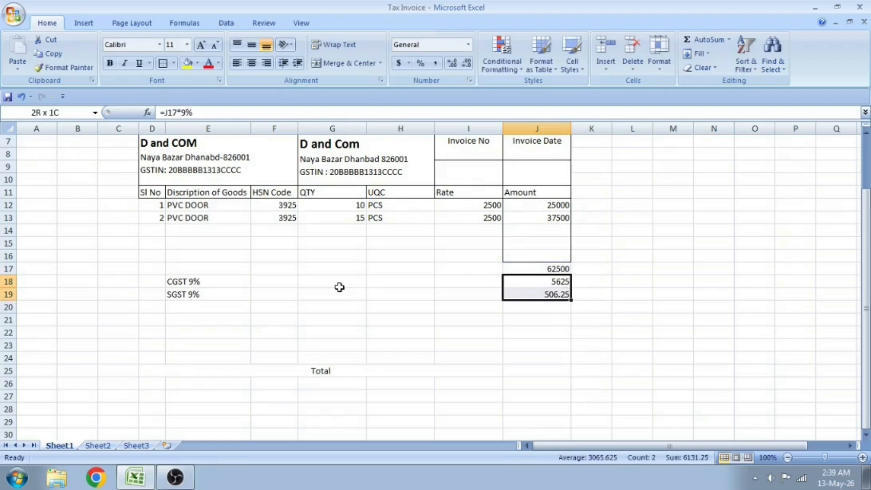
Apply the comma number style to the subtotal and tax amounts in column J, starting at J17.
key(Up)
key(shift+Down)
key(shift+Down)
key(shift+Down)
key(alt+h)
key(k)
Set the SGST amount in J19 equal to the CGST amount with the formula =J18.
key(Down)
key(Down)
text(=J18)
key(Return)
Enter the label "IGST" in E20 beneath the SGST label.
key(Up)
key(Up)
key(shift+Down)
key(shift+space)
key(Down)
key(Up)
key(Down)
key(Down)
key(Left)
key(Left)
key(Left)
key(Left)
key(Left)
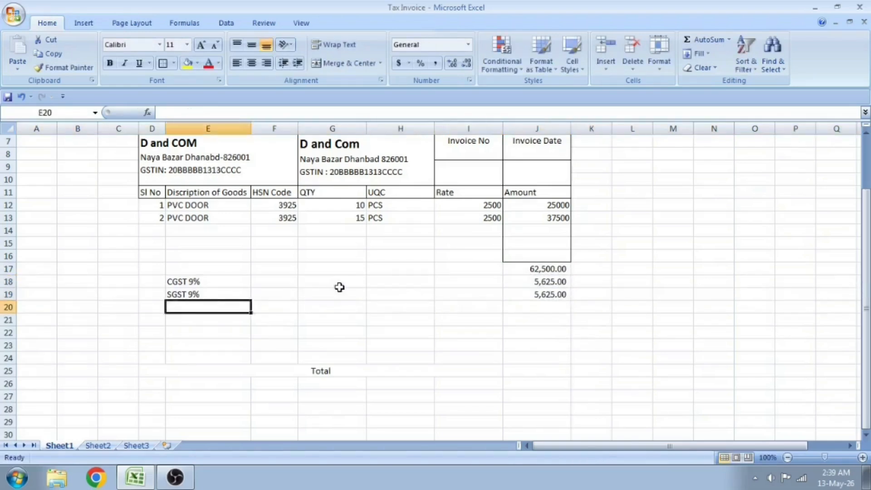
text(IGST)
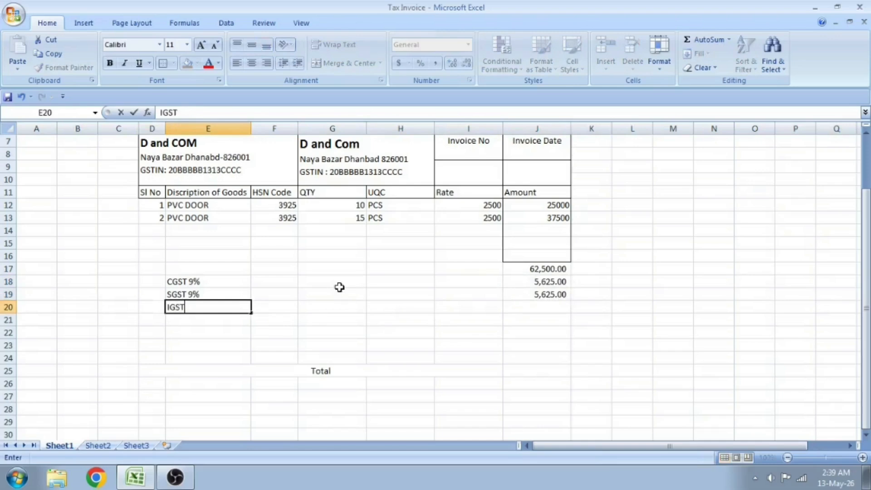
key(Return)
Delete two of the blank rows between the IGST row and the Total row.
key(Up)
key(Right)
key(Right)
key(Right)
key(Down)
key(Right)
key(Right)
key(Left)
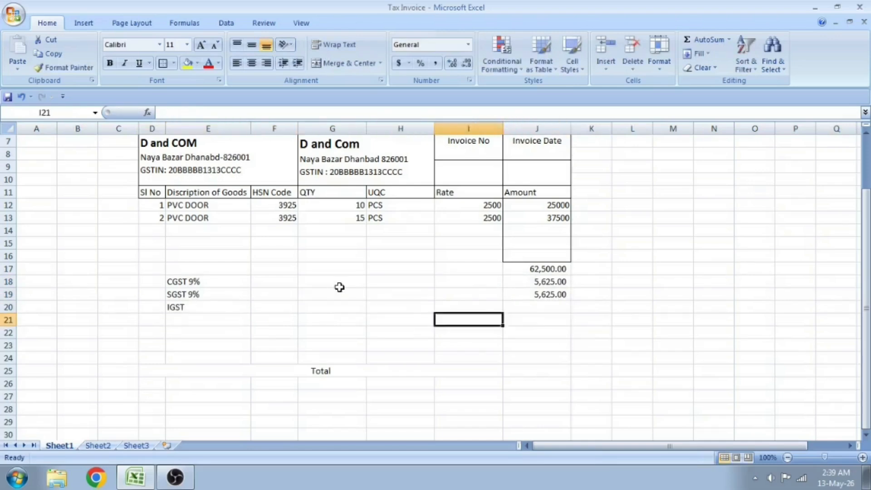
key(Left)
key(shift+space)
key(ctrl+minus)
key(ctrl+minus)
Calculate the invoice total in J23 with the formula =SUM(J17:J22) and save the workbook.
key(Down)
key(Down)
key(Down)
key(Right)
key(Right)
key(Up)
key(alt+equal)
key(Up)
key(Up)
key(Up)
key(Up)
key(Up)
key(Up)
key(shift+Down)
key(shift+Down)
key(shift+Down)
key(shift+Down)
key(shift+Down)
key(ctrl+Return)
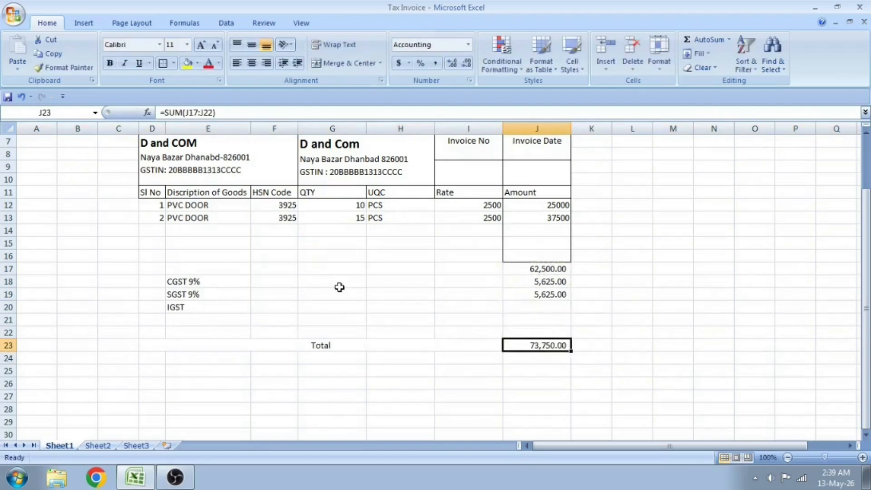
key(ctrl+s)
key(Return)
key(Up)
key(Up)
key(Up)
key(Up)
key(Up)
key(Up)
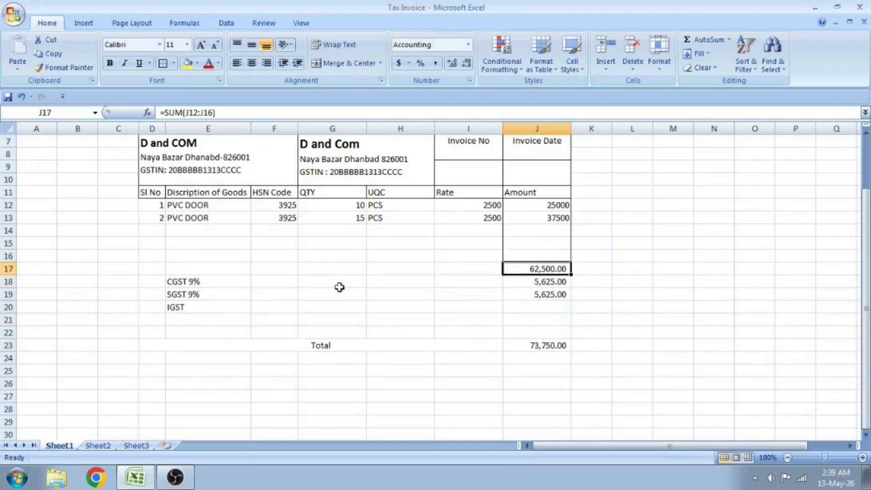
key(Up)
key(Up)
key(Up)
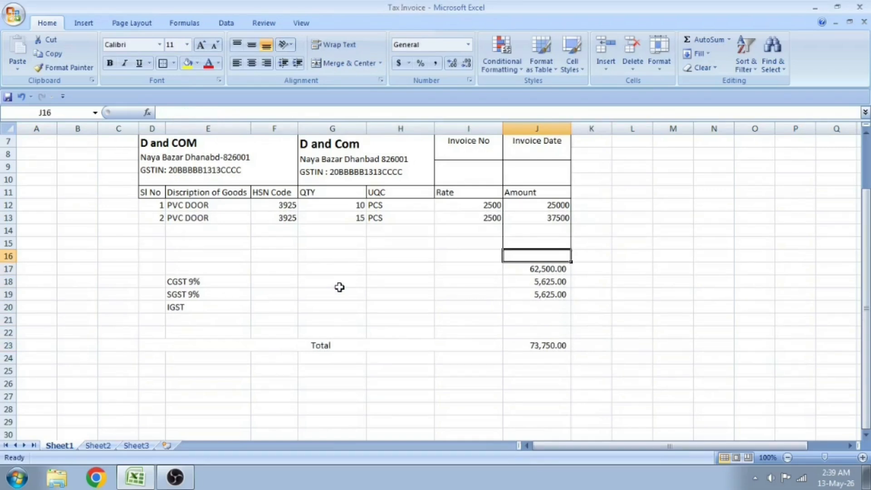
key(Left)
key(Left)
key(Left)
key(Left)
key(Left)
key(Left)
key(Down)
key(Right)
key(Right)
key(Right)
key(Right)
key(Right)
key(Right)
key(Down)
key(Down)
key(Down)
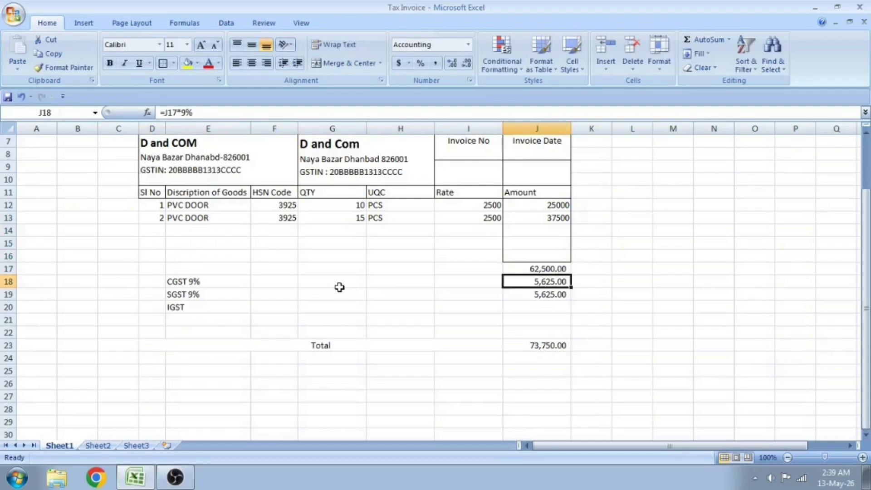
Add an outside border around the Rate column cells I12:I22.
key(Left)
key(Down)
key(Down)
key(Down)
key(Down)
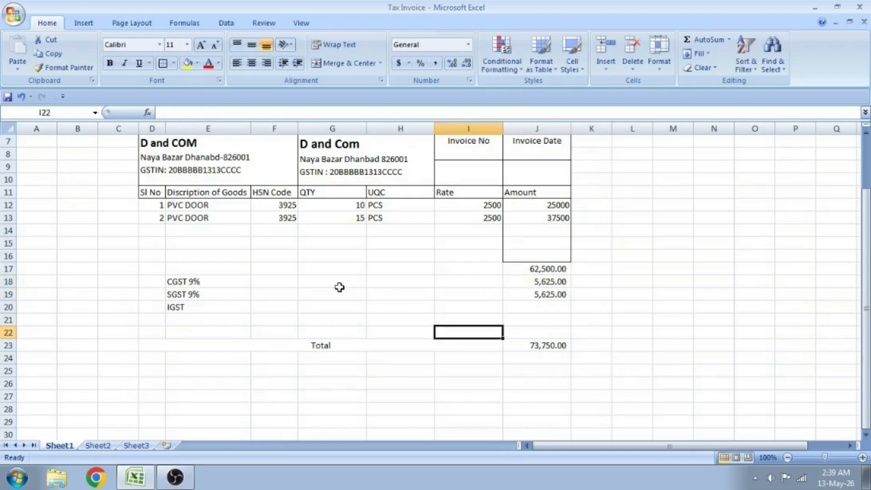
key(shift+Up)
key(shift+Up)
key(shift+Up)
key(shift+Up)
key(shift+Up)
key(shift+Up)
key(shift+Up)
key(shift+Up)
key(shift+Up)
key(shift+Up)
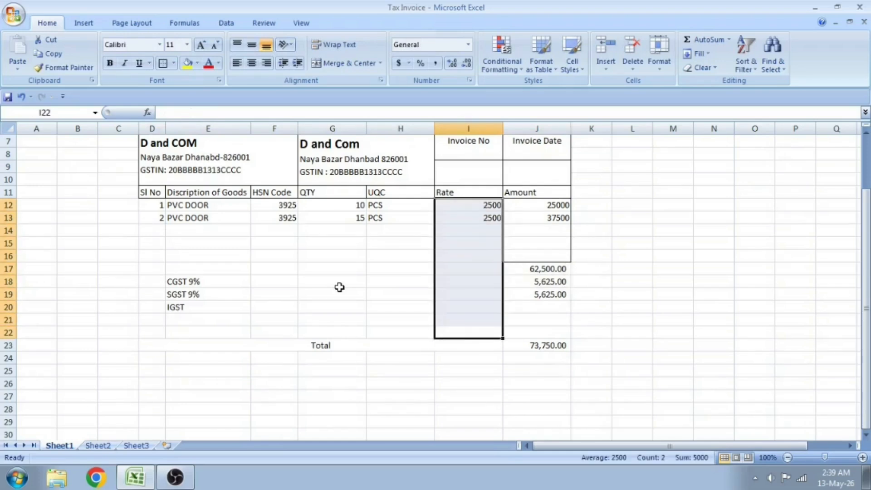
key(Left)
key(ctrl+z)
Add an outside border around the UQC column cells H12:H22.
key(Left)
key(Up)
key(Up)
key(Up)
key(Up)
key(Up)
key(Up)
key(Up)
key(Up)
key(Up)
key(Up)
key(shift+Down)
key(shift+Down)
key(shift+Down)
key(shift+Down)
key(shift+Down)
key(shift+Down)
key(shift+Down)
key(shift+Down)
key(shift+Down)
key(shift+Down)
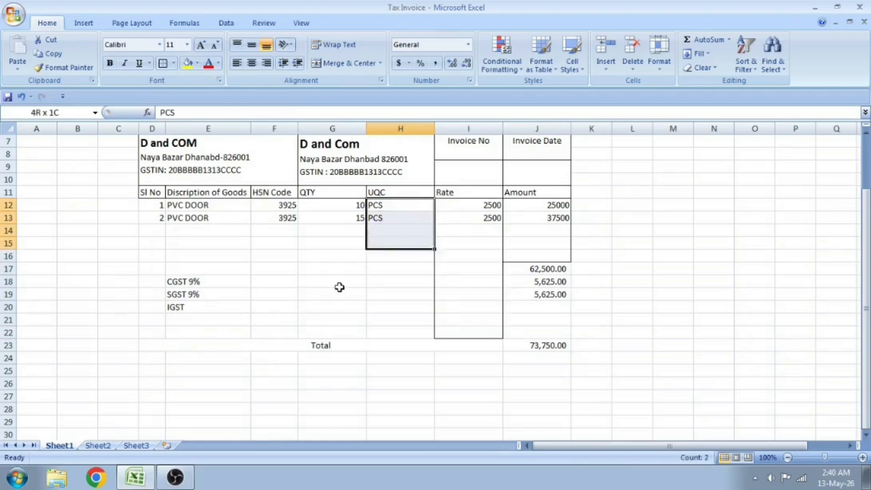
Add an outside border around the QTY column cells G12:G22, leaving out the merged Total row.
key(Left)
key(shift+Down)
key(shift+Down)
key(shift+Down)
key(shift+Down)
key(shift+Down)
key(shift+Down)
key(shift+Down)
key(shift+Down)
key(shift+Down)
key(shift+Down)
key(shift+Down)
key(shift+Down)
key(shift+Up)
key(shift+Up)
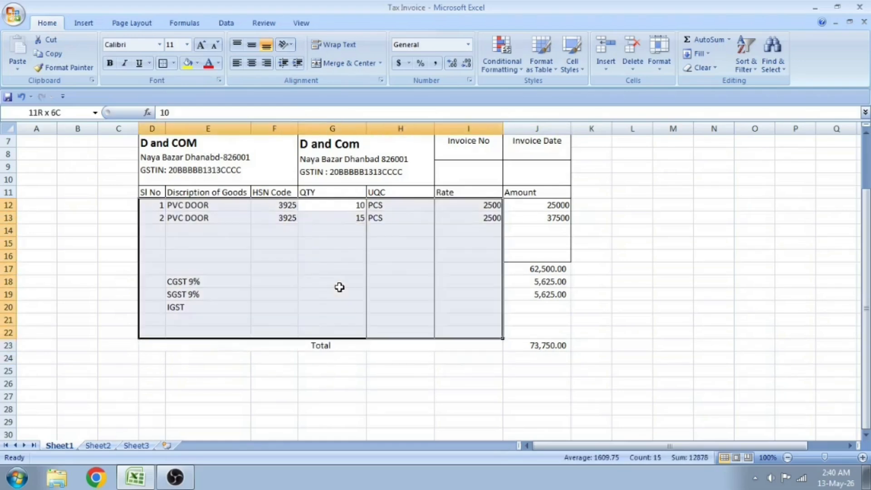
key(shift+Right)
key(shift+Right)
key(shift+Right)
key(shift+Left)
key(shift+Left)
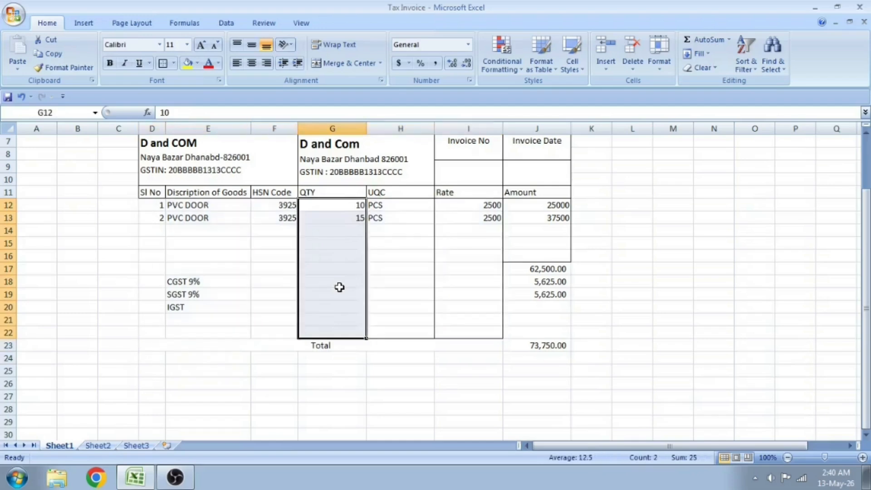
Add an outside border around the HSN Code column cells F12:F22.
key(Left)
key(shift+Down)
key(shift+Down)
key(shift+Down)
key(shift+Down)
key(shift+Down)
key(shift+Down)
key(shift+Down)
key(shift+Down)
key(shift+Down)
key(shift+Down)
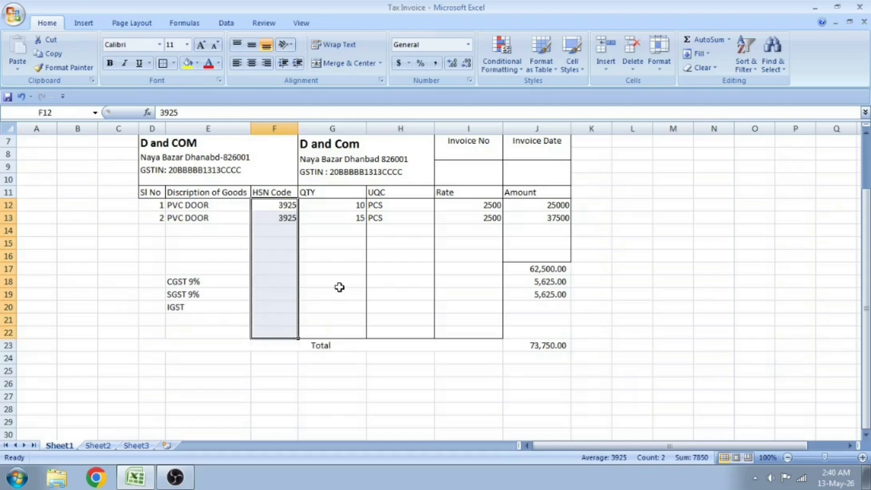
Add an outside border around the description column cells E12:E22, leaving out the merged Total row.
key(Left)
key(shift+Down)
key(shift+Down)
key(shift+Down)
key(shift+Down)
key(shift+Down)
key(shift+Down)
key(shift+Down)
key(shift+Down)
key(shift+Down)
key(shift+Down)
key(shift+Right)
key(shift+Right)
key(shift+Right)
key(shift+Right)
key(shift+Down)
key(shift+Down)
key(shift+Up)
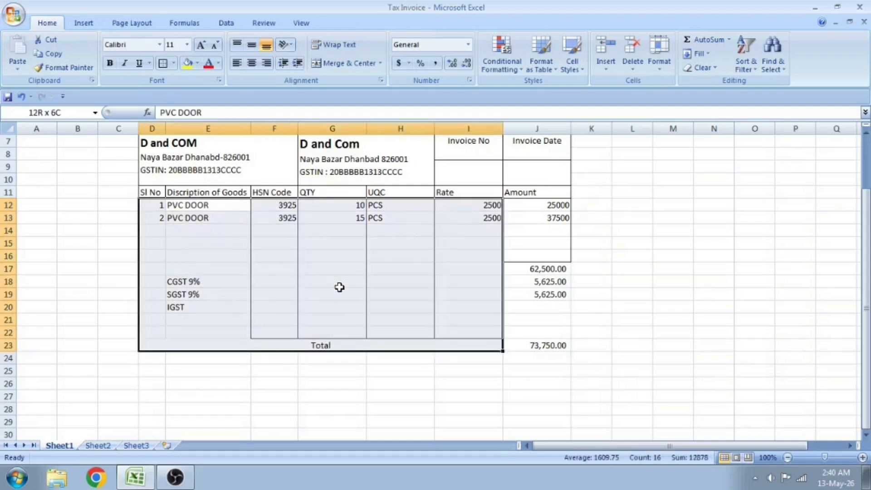
key(shift+Up)
key(shift+Left)
key(shift+Left)
key(shift+Left)
key(shift+Left)
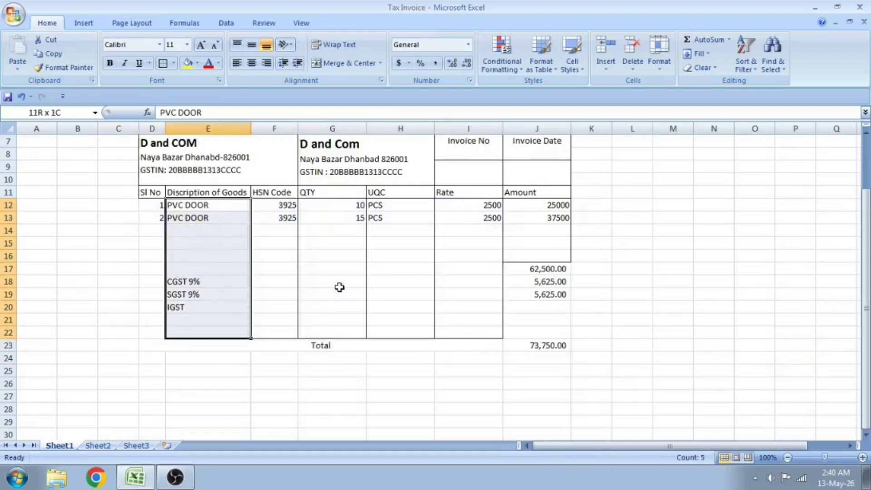
Add an outside border around the Sl No column cells D12:D22 and save the workbook.
key(Left)
key(shift+Down)
key(shift+Down)
key(shift+Down)
key(shift+Down)
key(shift+Down)
key(shift+Down)
key(shift+Down)
key(shift+Down)
key(shift+Down)
key(shift+Down)
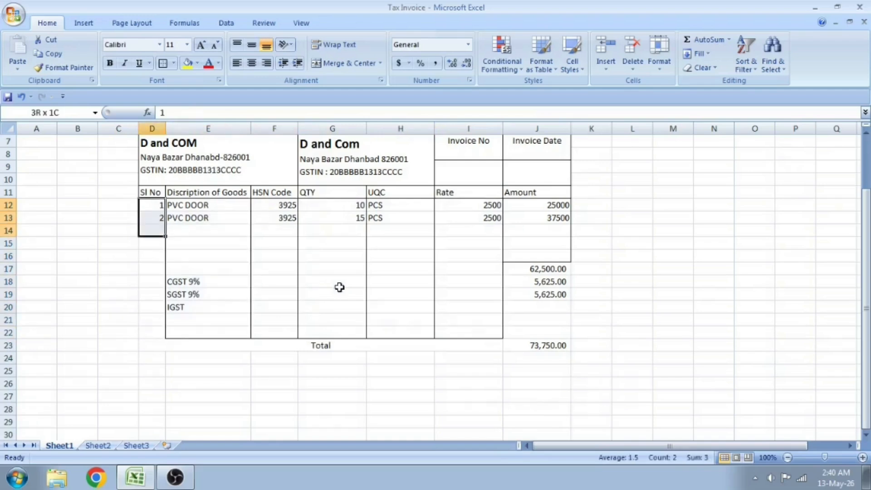
key(Right)
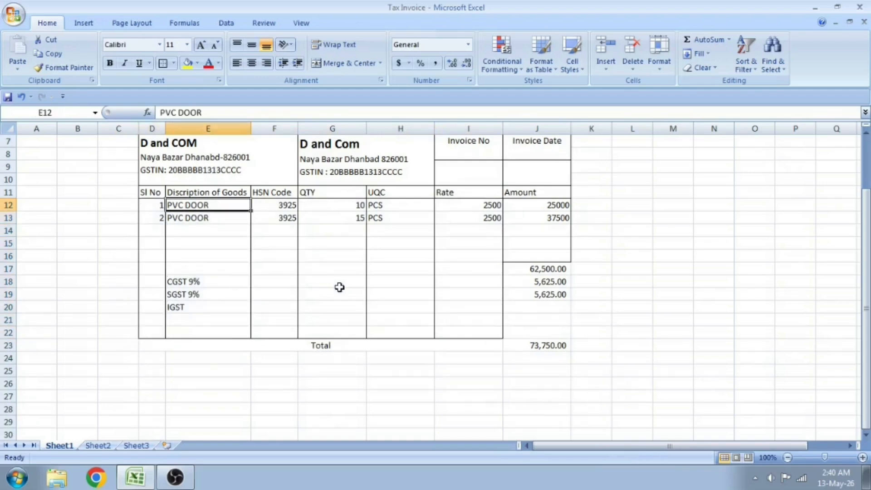
key(ctrl+s)
key(Tab)
key(Left)
key(Return)
Add an outside border around the subtotal and tax amount cells J17:J22.
key(Right)
key(Right)
key(Right)
key(Right)
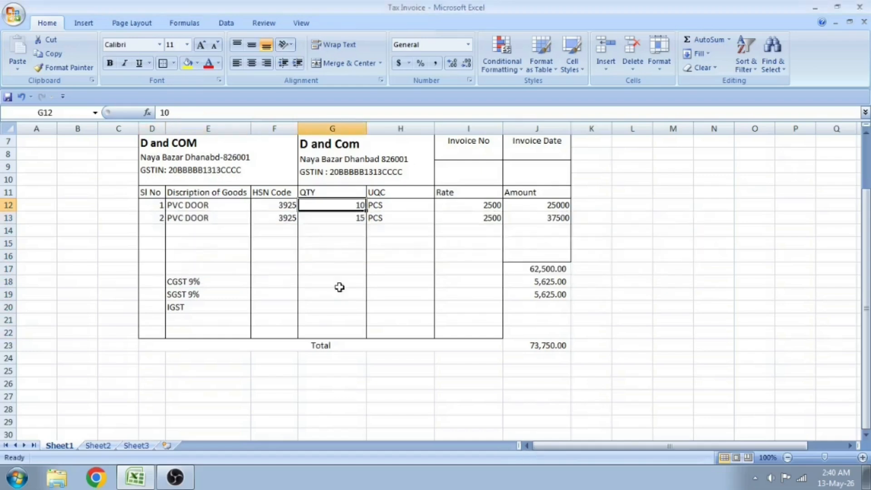
key(Down)
key(Right)
key(Down)
key(Down)
key(Down)
key(Down)
key(shift+Down)
key(shift+Down)
key(shift+Down)
key(shift+Down)
key(shift+Down)
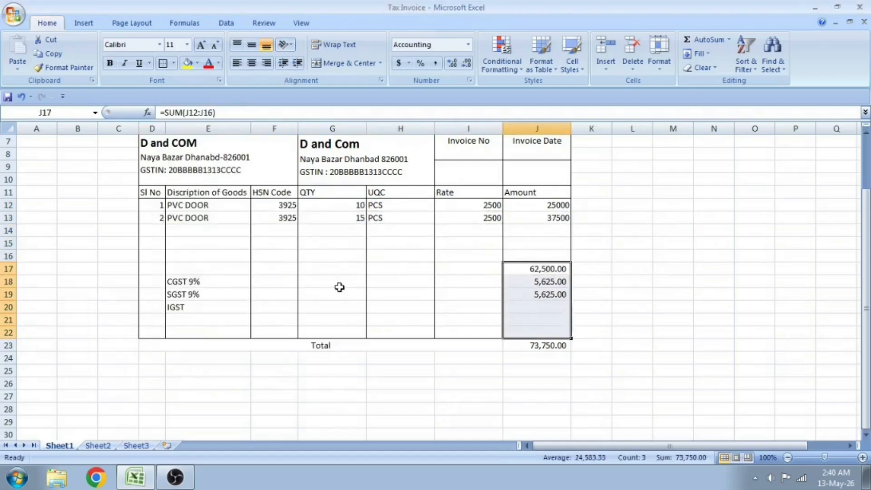
key(shift+Up)
key(shift+Up)
key(shift+Up)
key(shift+Up)
key(shift+Up)
key(Left)
key(Right)
key(F2)
key(Return)
key(Up)
key(Down)
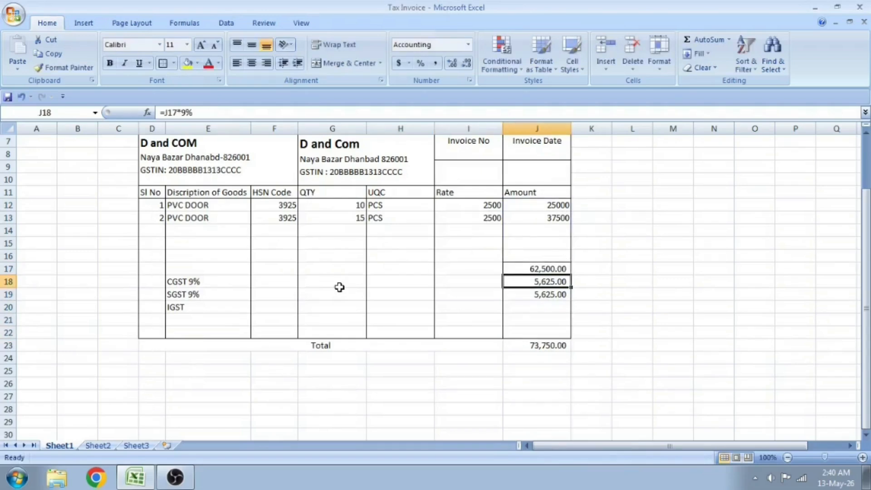
Right-align the CGST, SGST and IGST labels in cells E18:E20.
key(Down)
key(Up)
key(Left)
key(Left)
key(Left)
key(Left)
key(Left)
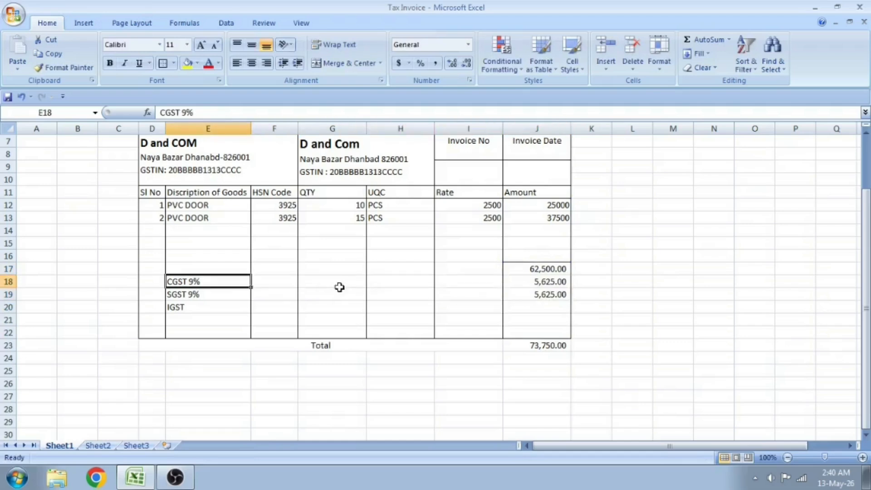
key(shift+Down)
key(shift+Down)
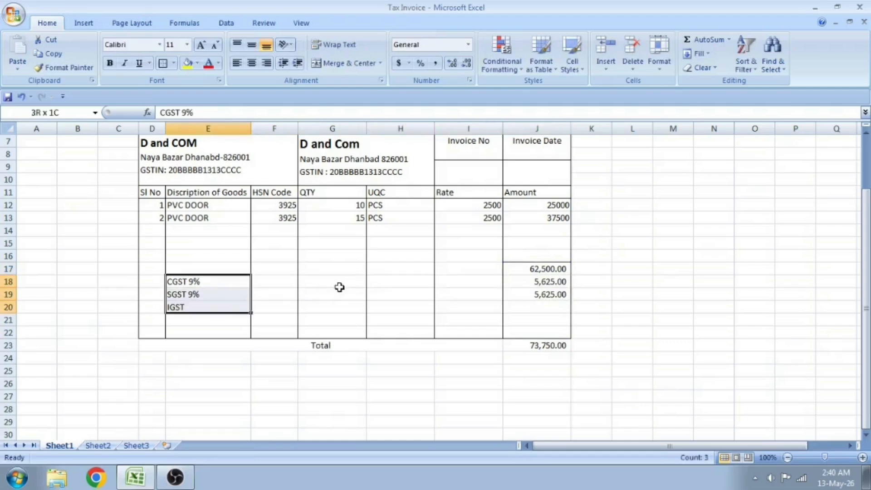
click(266, 63)
click(336, 269)
click(225, 282)
Change the IGST label in E20 to "IGST 18%" and save the workbook.
click(236, 306)
key(F2)
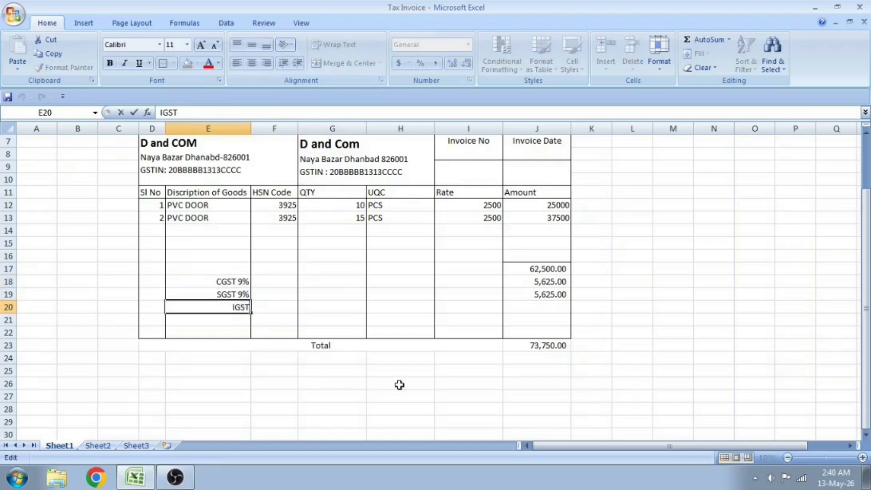
key(Return)
key(Up)
key(Up)
key(Down)
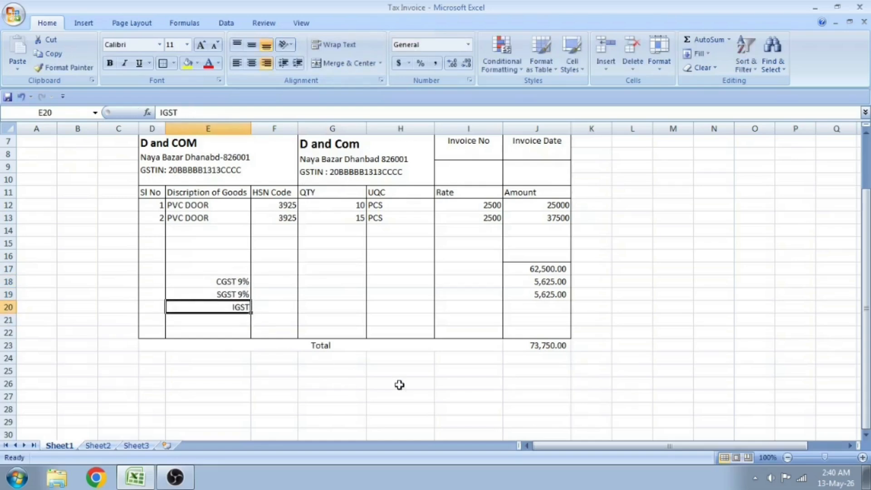
key(F2)
text(18%)
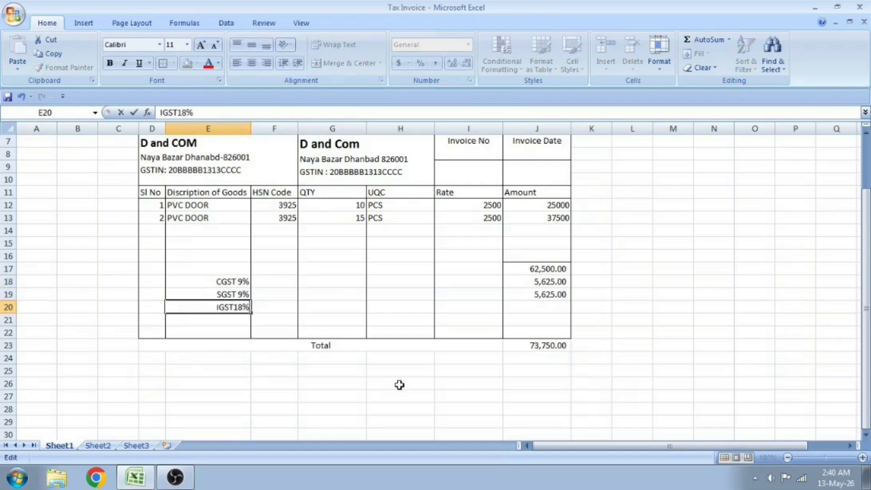
key(Return)
key(Up)
key(F2)
key(Left)
key(Return)
key(Up)
key(ctrl+s)
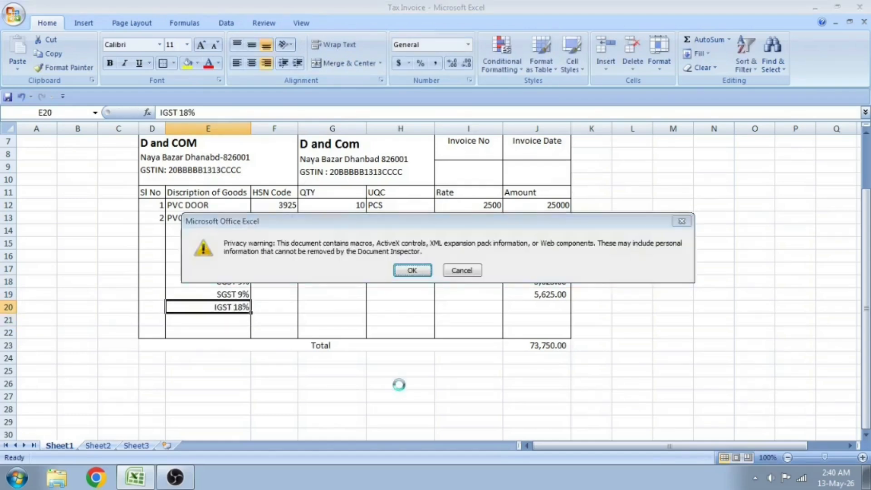
key(Return)
Review the CGST, SGST and IGST rows, their amount formulas in column J and the overall invoice layout.
key(Up)
key(Up)
key(Right)
key(Right)
key(Right)
key(Right)
key(Right)
key(Down)
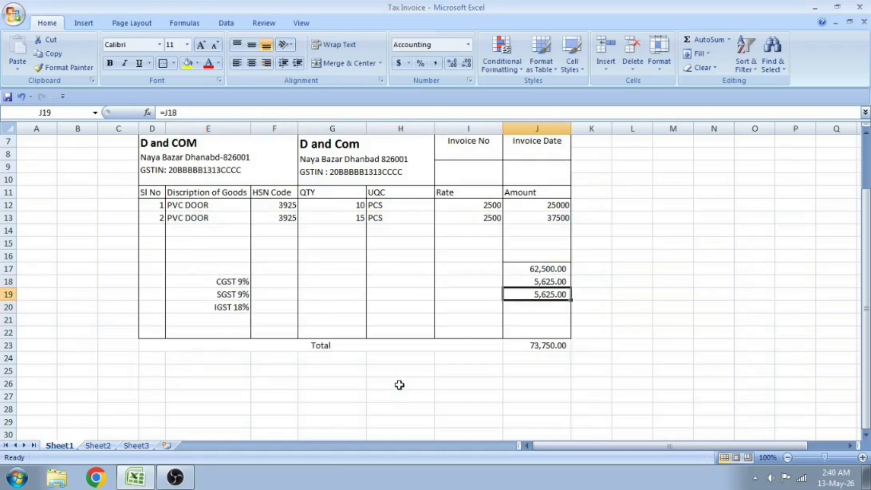
key(Down)
key(Left)
key(Left)
key(Left)
key(Left)
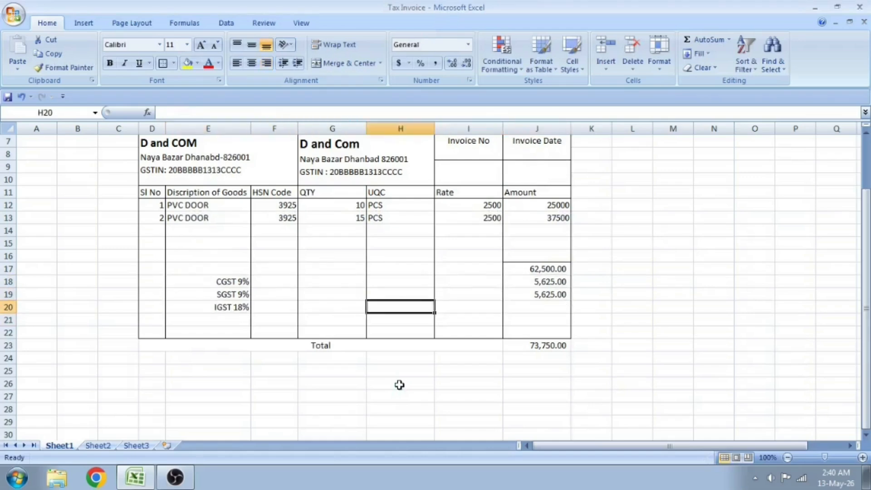
key(Up)
key(Up)
key(Up)
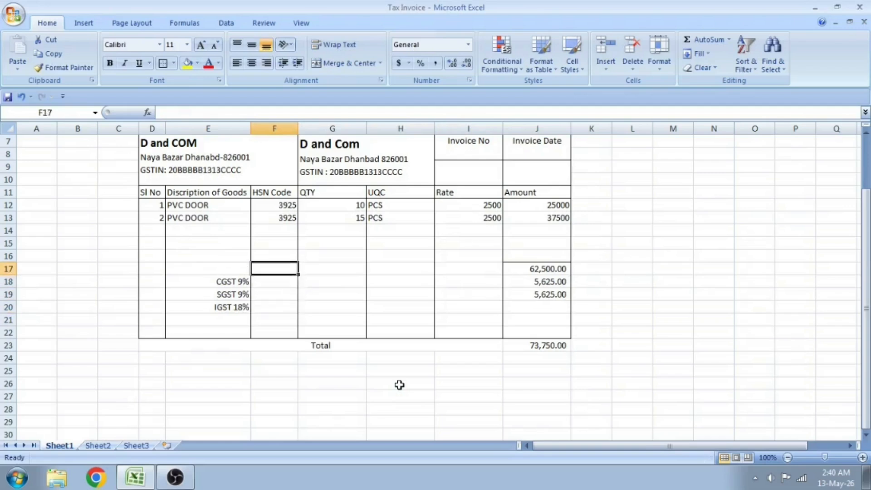
key(Right)
key(Right)
key(Down)
key(Right)
key(Right)
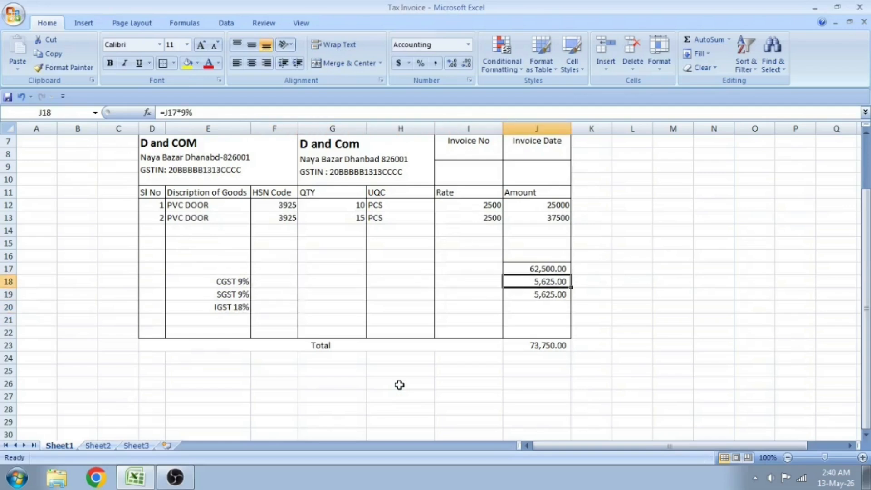
scroll(399, 385, up, 2)
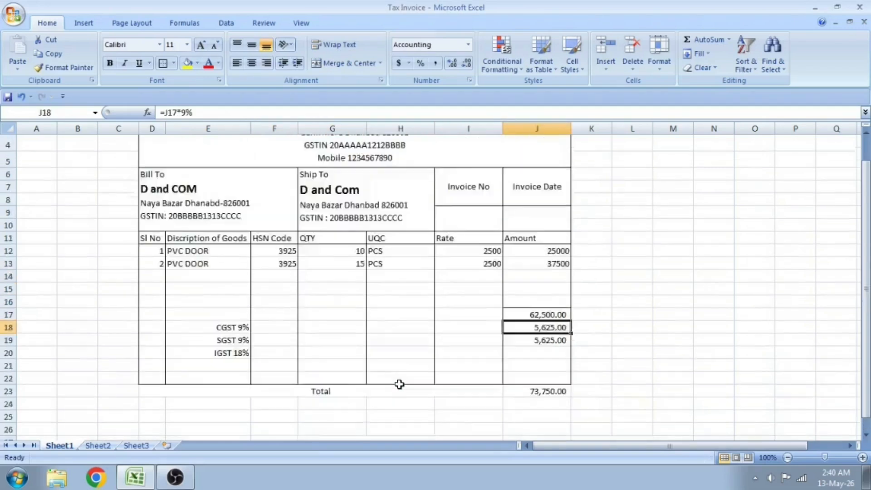
scroll(399, 384, down, 2)
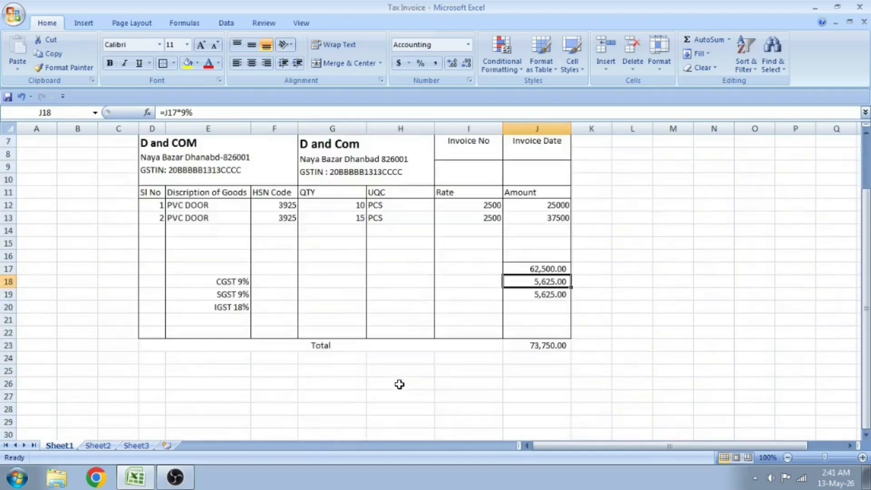
Enter the label "Amount Chargeable (in Words)" in cell D24, directly below the Total row.
text(Amou)
text(nt Char)
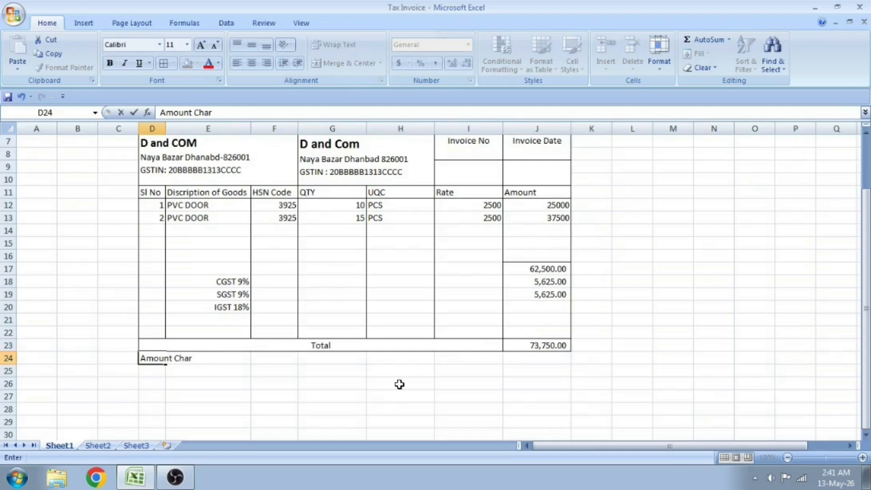
text(gable in Word)
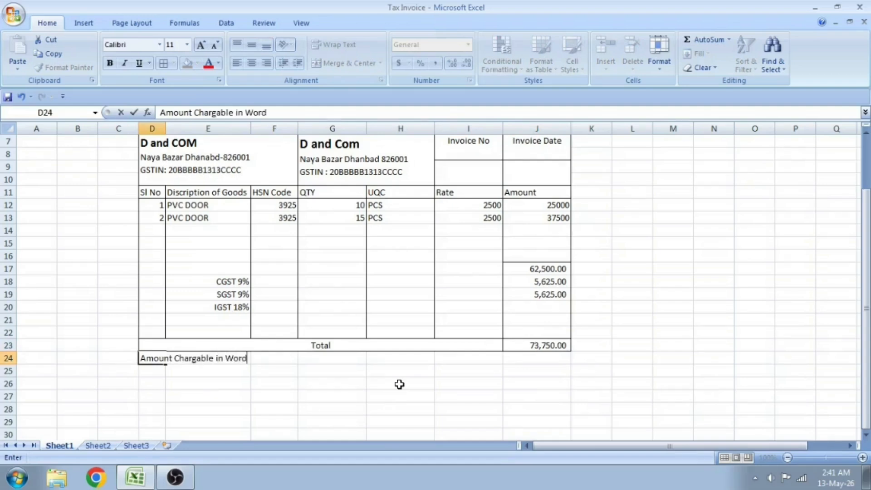
Merge and center cells F24:J24 beside the amount-in-words label.
drag(274, 358, 469, 358)
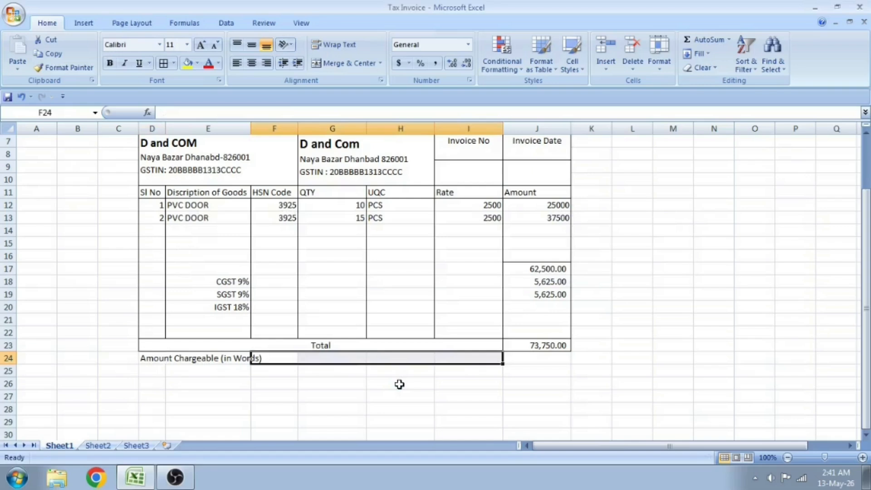
key(shift+Right)
key(alt+h)
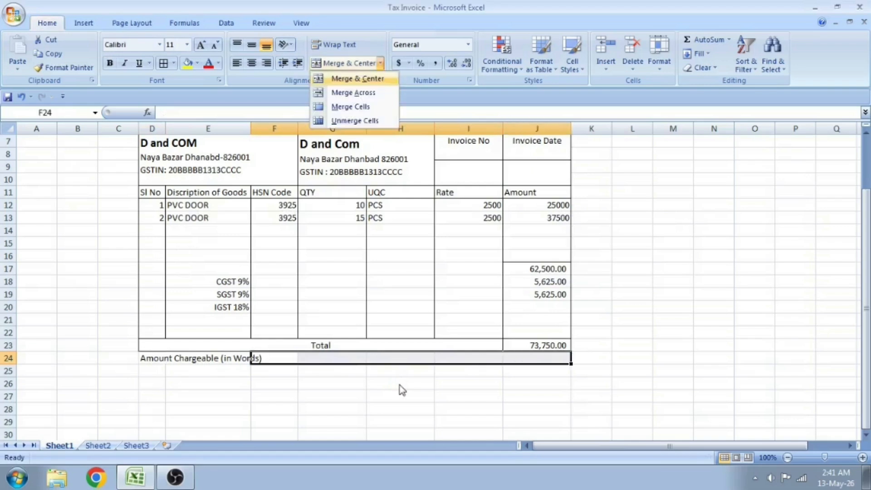
key(m)
key(c)
Widen the Sl No, Discription of Goods and HSN Code columns to make room for the D24 label.
key(Left)
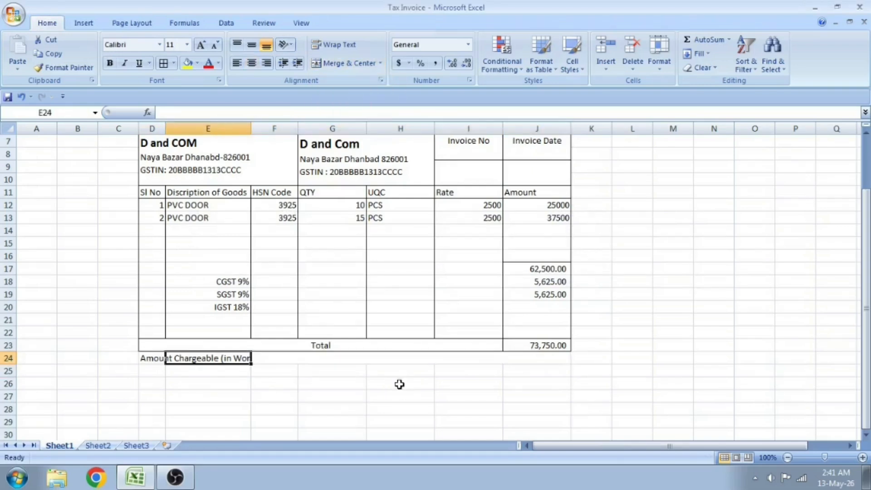
key(Left)
drag(166, 128, 172, 126)
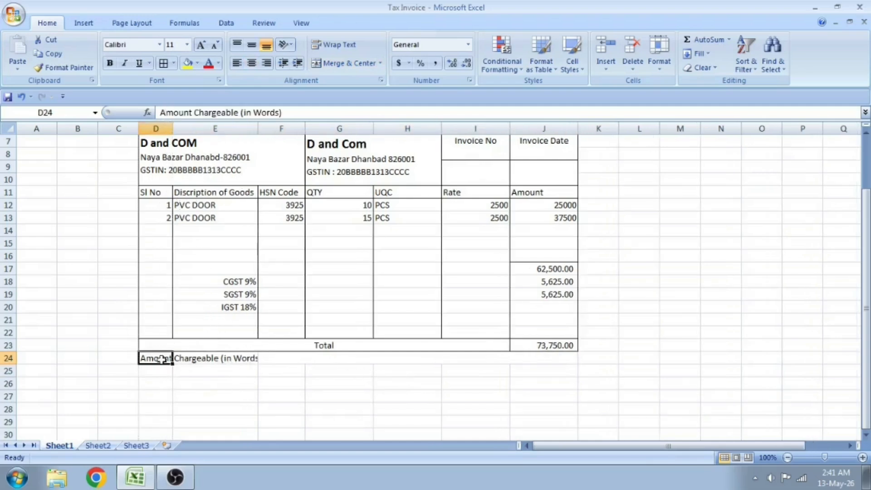
drag(257, 128, 324, 128)
click(305, 290)
scroll(375, 334, up, 2)
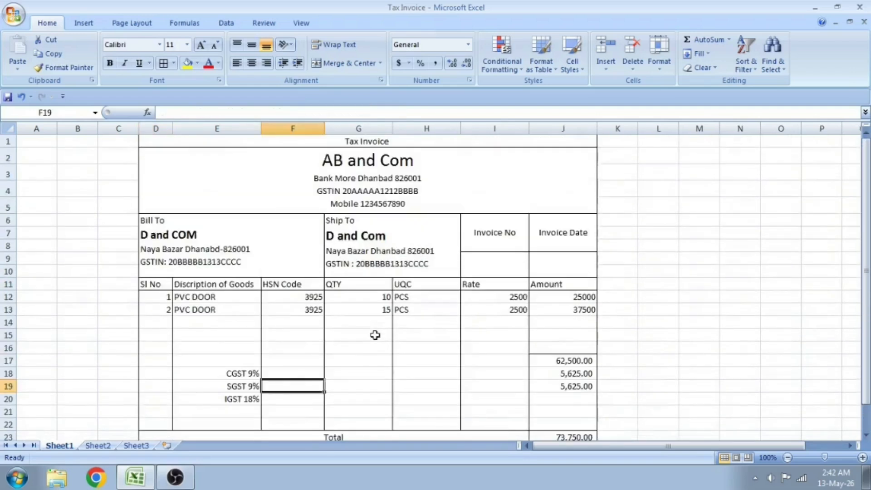
Widen the Discription of Goods column slightly and the Sl No column further so the D24 label fits.
scroll(375, 335, down, 2)
click(305, 387)
click(217, 356)
drag(171, 357, 200, 349)
drag(263, 129, 266, 128)
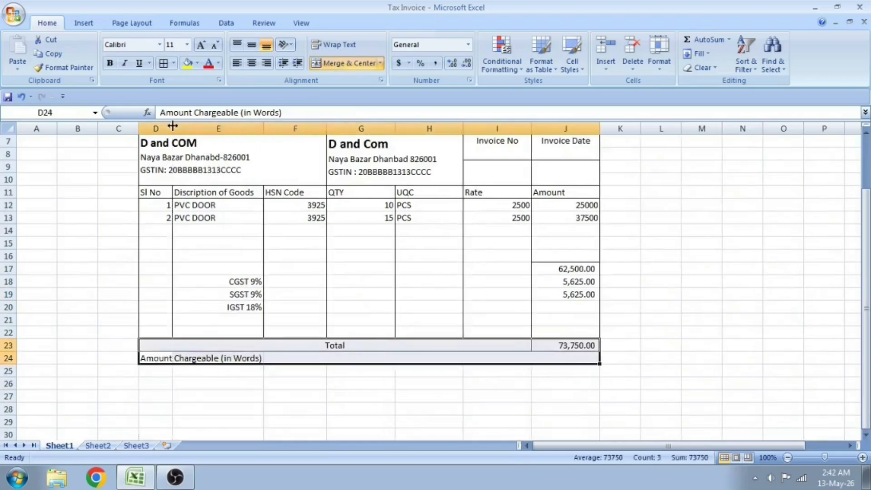
drag(172, 126, 184, 126)
Center the Sl No entries in cells D12:D22 horizontally and save the workbook.
drag(168, 205, 170, 331)
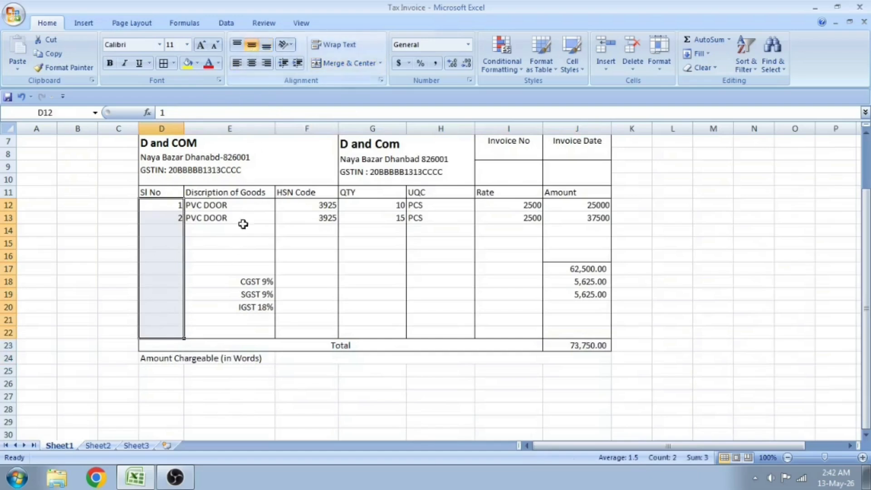
click(222, 268)
drag(173, 205, 169, 331)
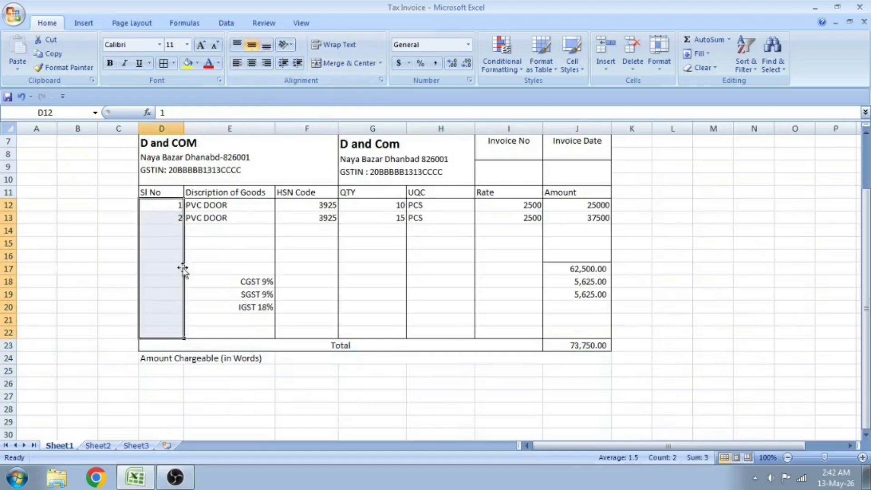
click(251, 62)
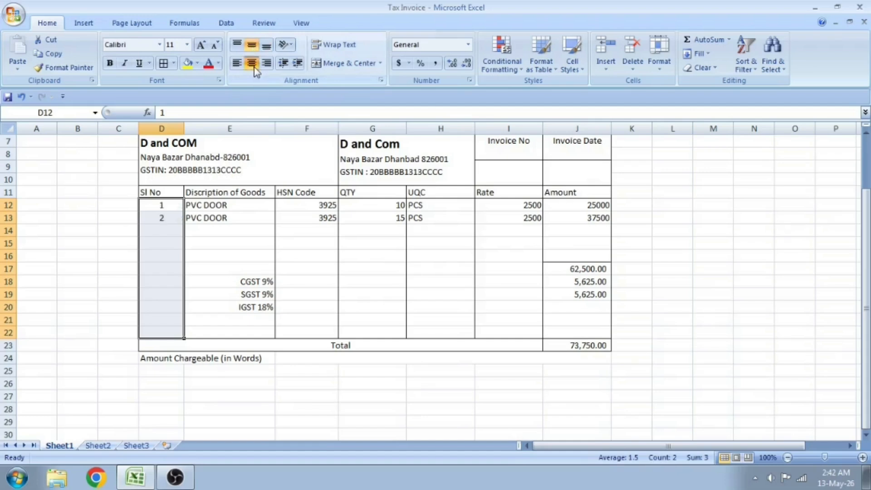
click(202, 253)
key(ctrl+s)
click(413, 270)
scroll(324, 359, up, 2)
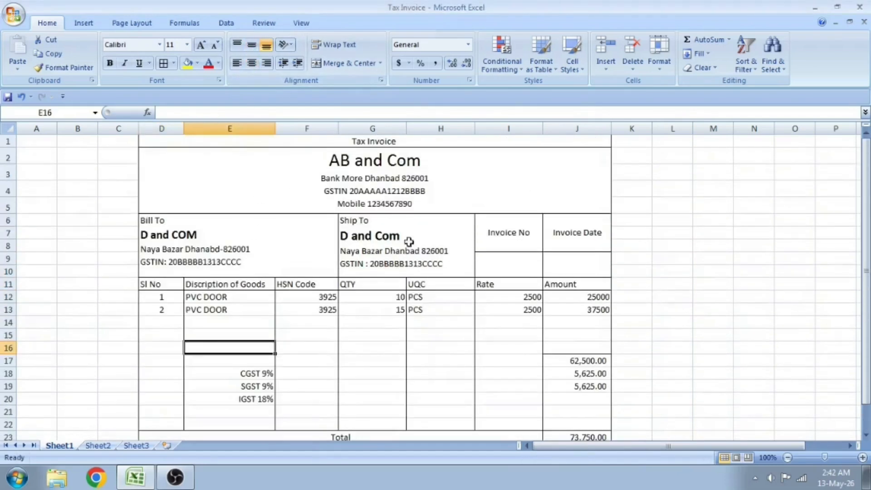
scroll(463, 291, down, 1)
scroll(465, 295, down, 2)
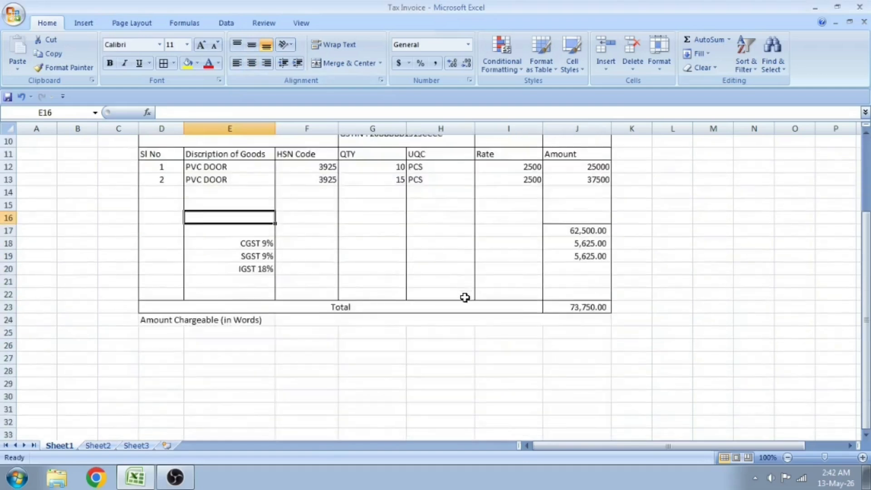
click(239, 320)
click(305, 321)
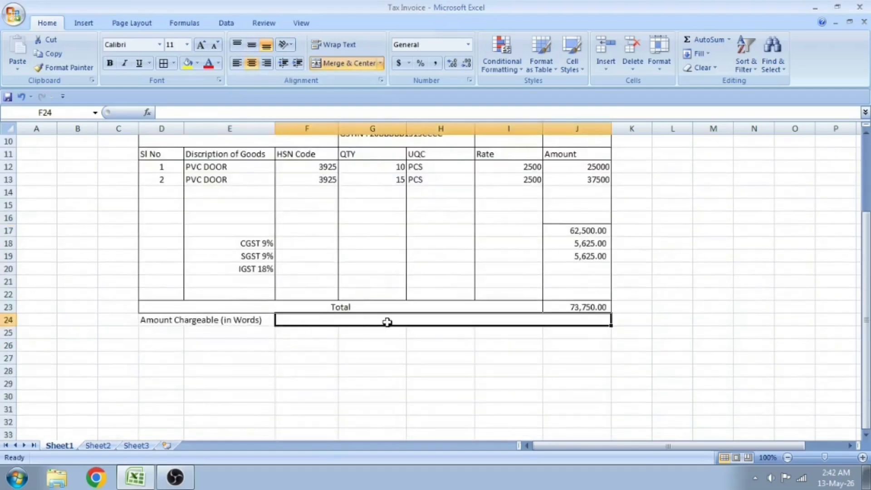
double_click(382, 320)
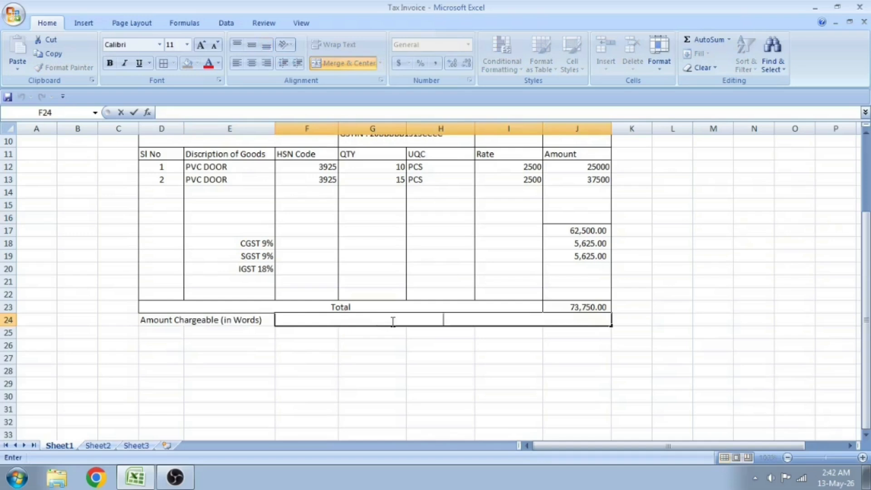
click(420, 370)
double_click(411, 320)
Switch to the desktop, open the VBA CODE text file in Notepad and copy all of its code.
key(super+d)
right_click(395, 236)
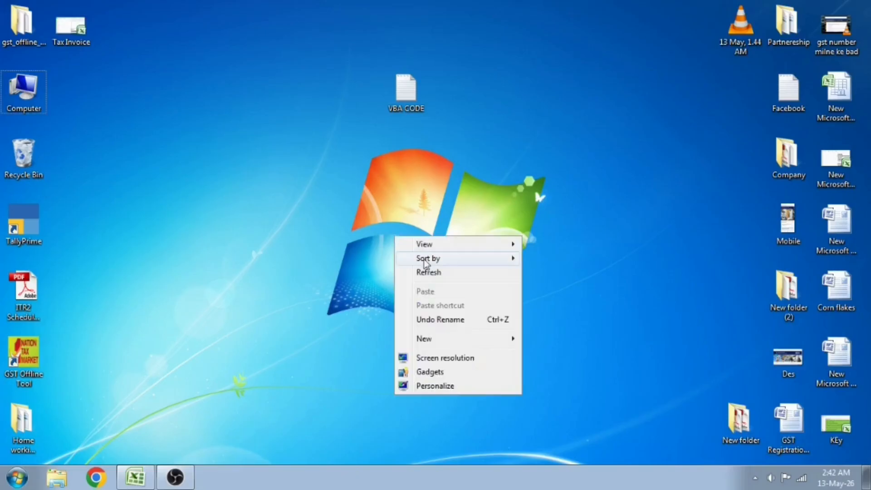
click(425, 269)
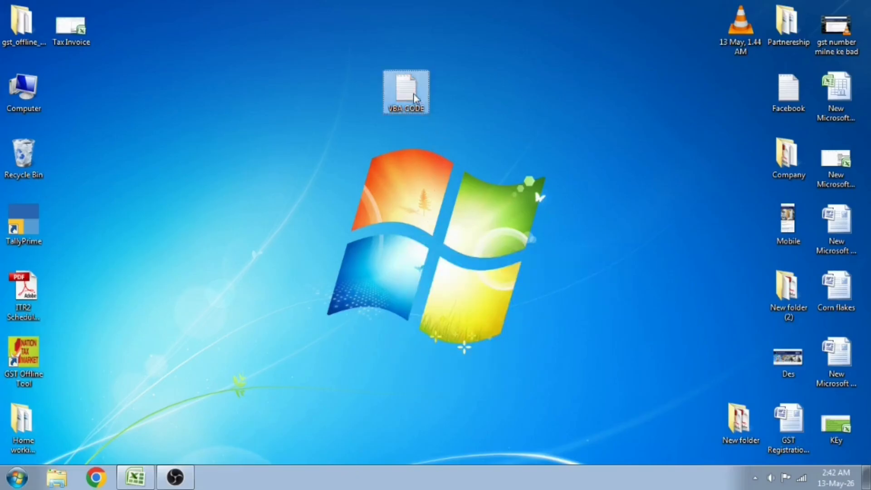
double_click(413, 93)
key(ctrl+a)
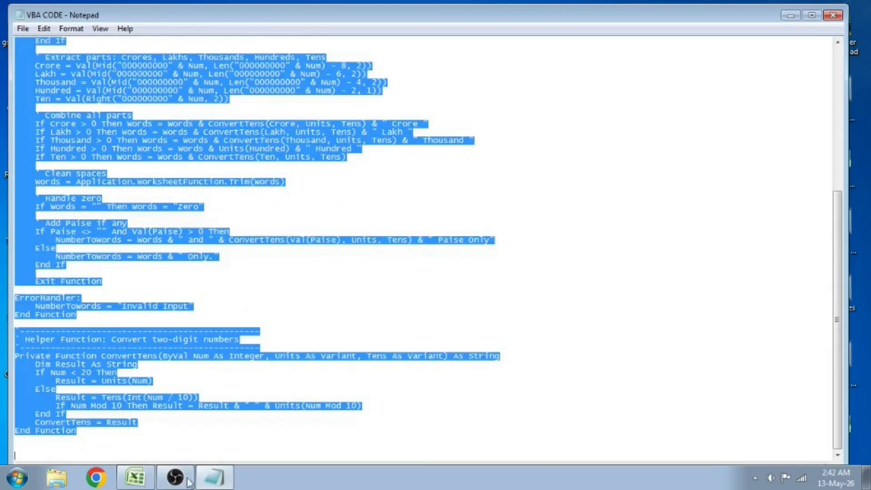
Switch back to the Tax Invoice workbook in Excel, paste the copied VBA code into Sheet1's code module and save it.
click(135, 477)
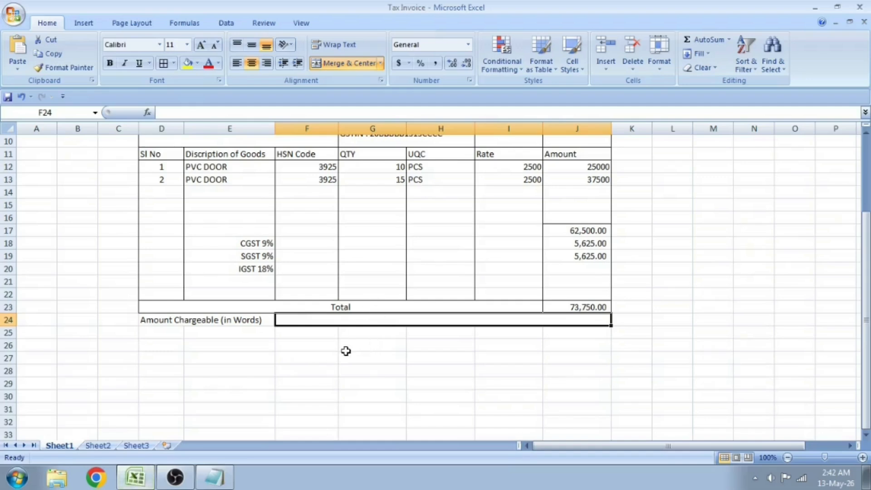
key(alt+F11)
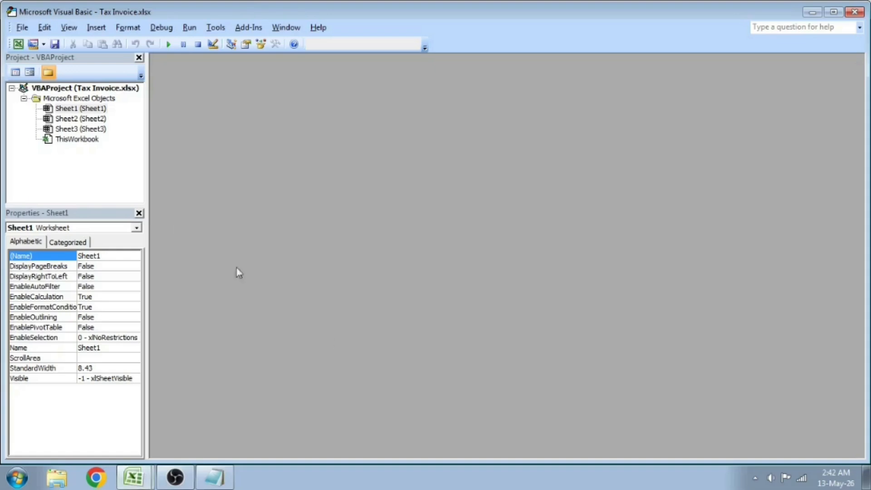
double_click(84, 110)
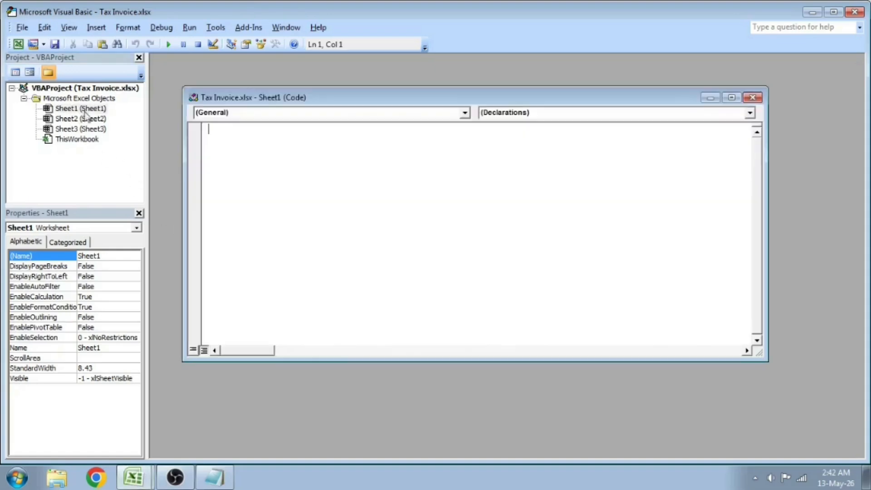
key(ctrl+v)
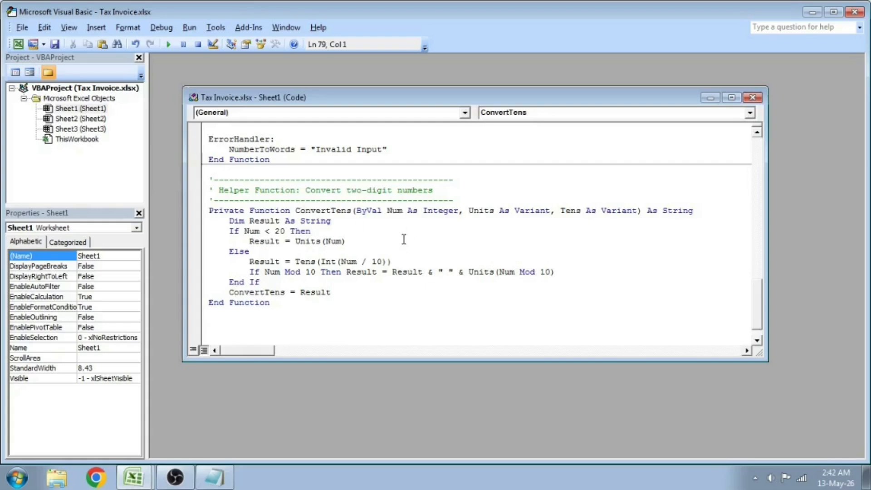
key(ctrl+s)
click(388, 290)
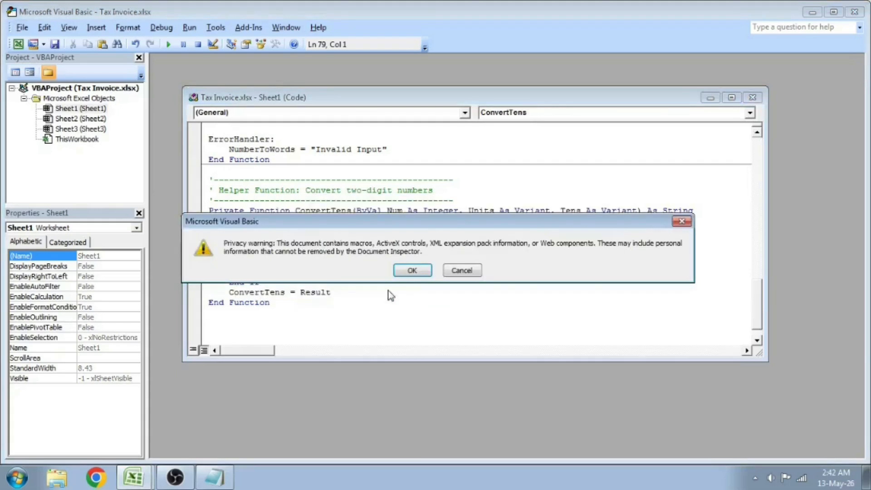
click(412, 271)
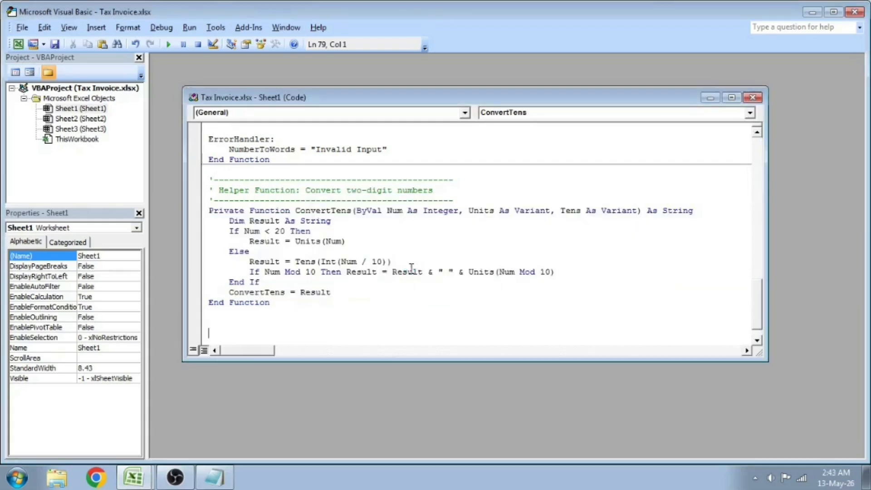
click(855, 12)
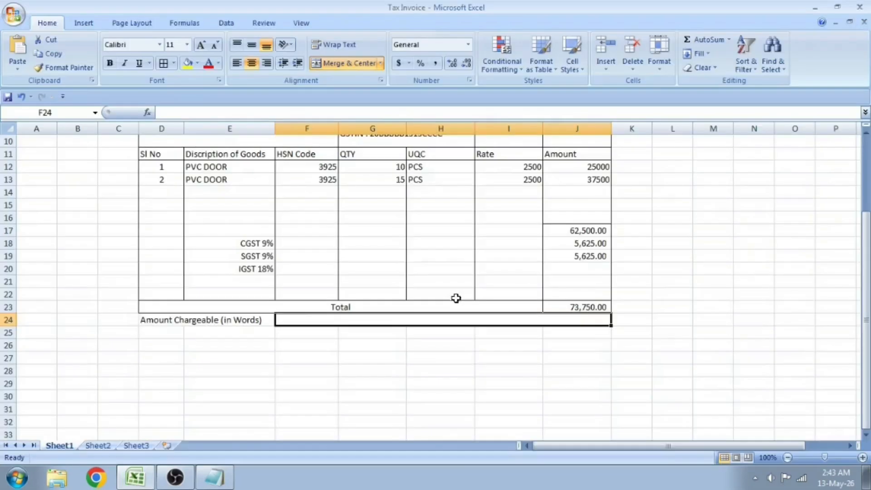
Enter =NumberToWords(J23) in the merged cell F24 beside the Amount Chargeable (in Words) label.
click(417, 360)
click(360, 322)
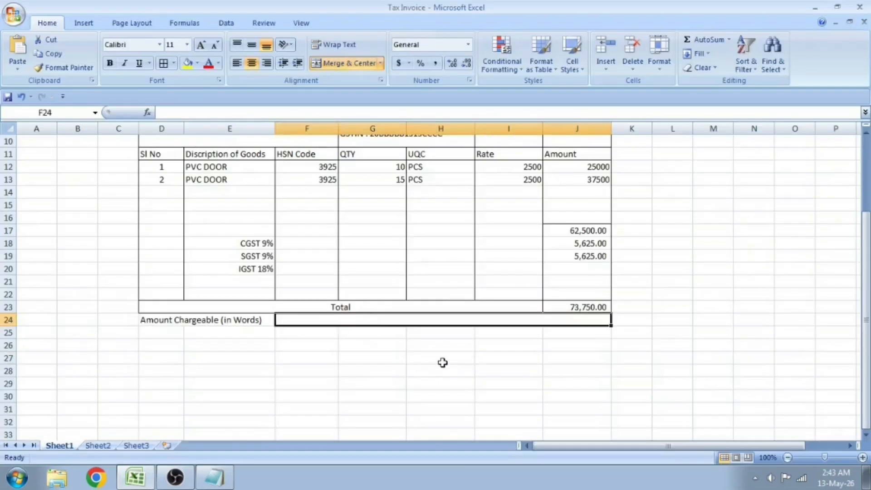
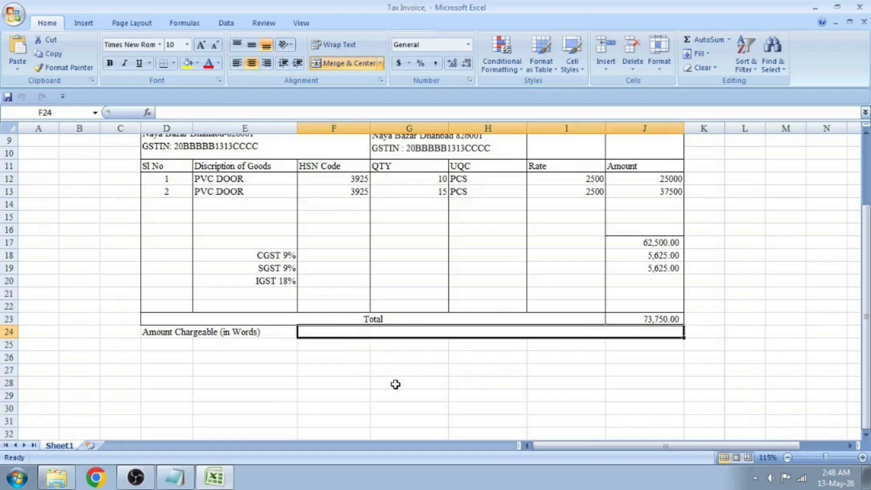
text(=)
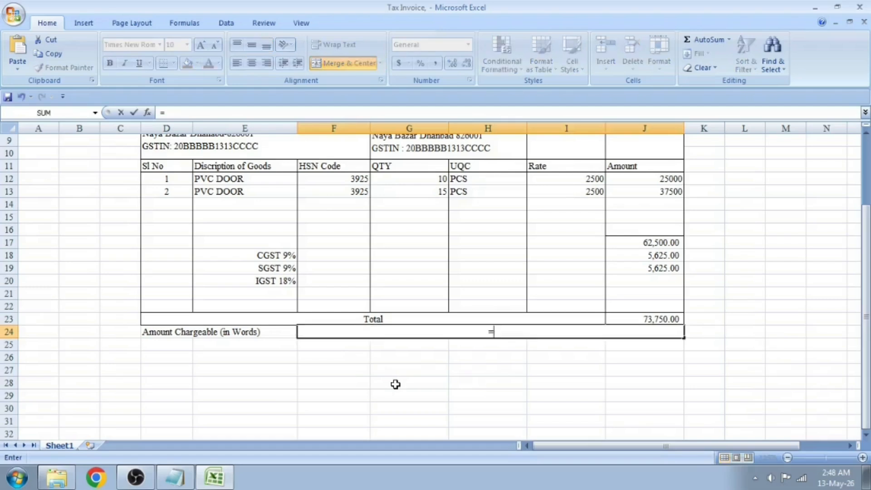
text(numm)
key(BackSpace)
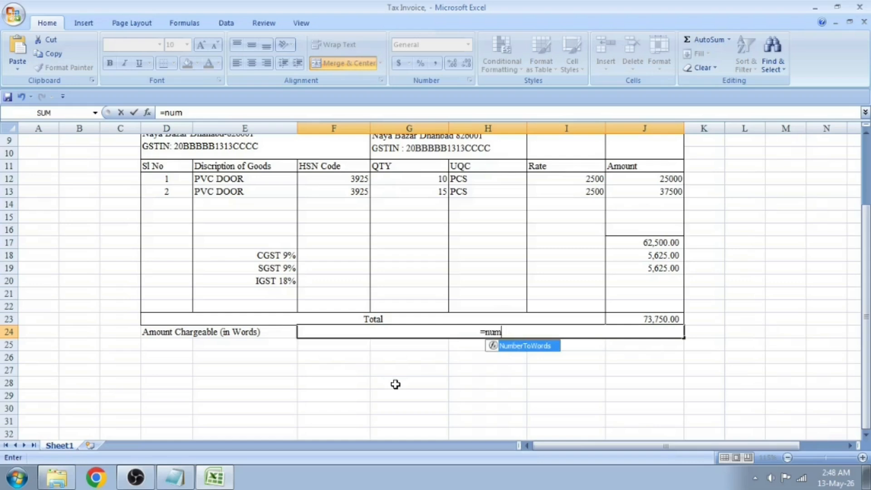
key(Tab)
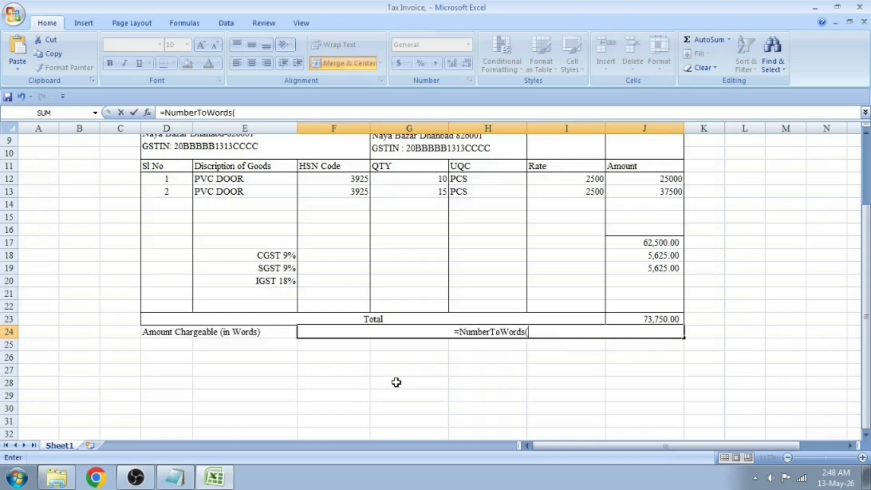
click(663, 320)
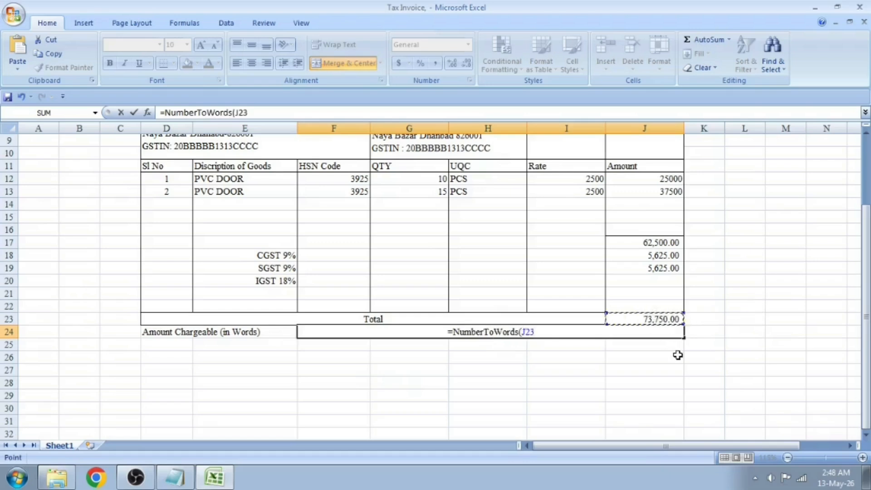
text())
key(Return)
key(Up)
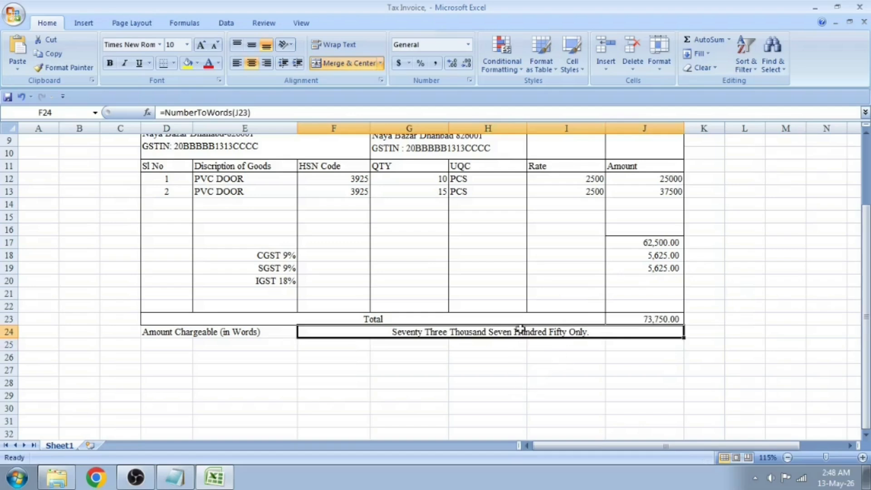
Left-align the amount in words in F24 and look over the whole invoice.
click(236, 63)
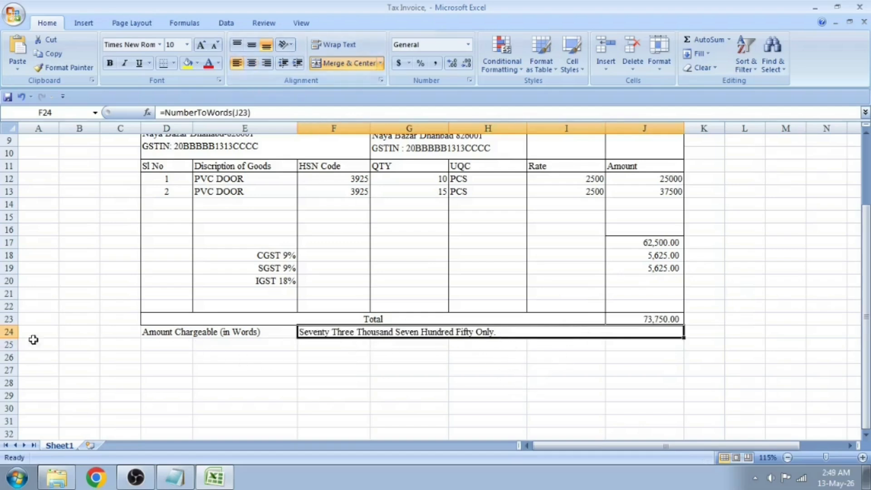
click(434, 369)
scroll(461, 374, up, 3)
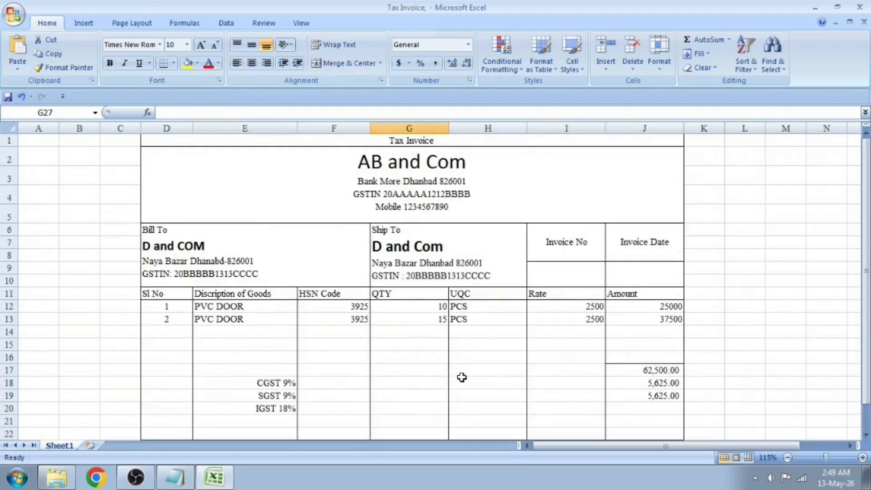
scroll(435, 318, down, 3)
scroll(472, 317, up, 3)
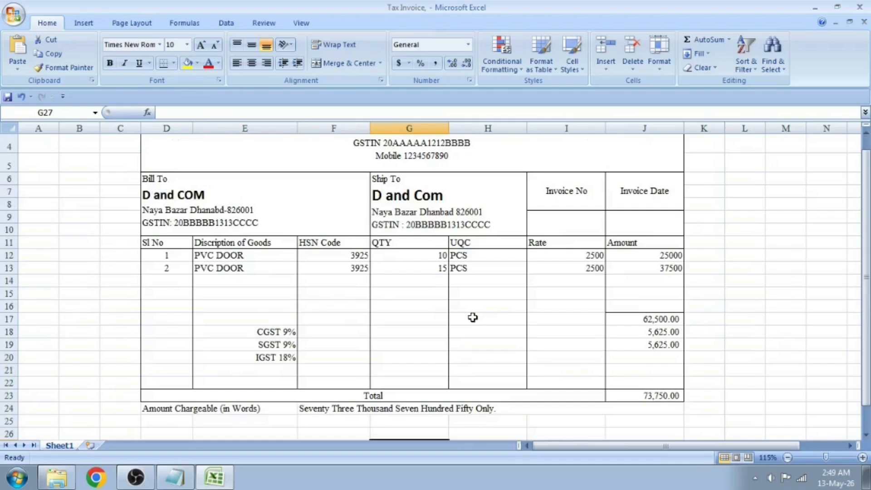
scroll(472, 317, down, 1)
Set the first PVC DOOR item's quantity in G12 to 5 and check the amount-in-words cell.
click(637, 349)
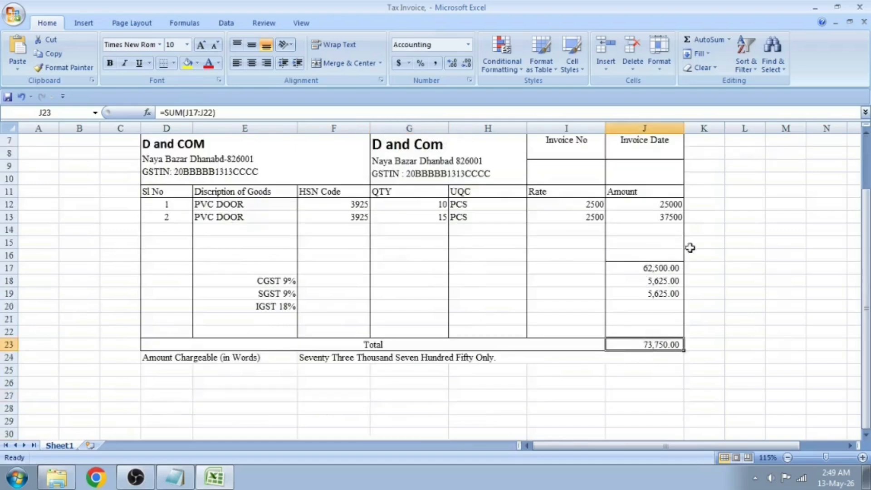
click(664, 206)
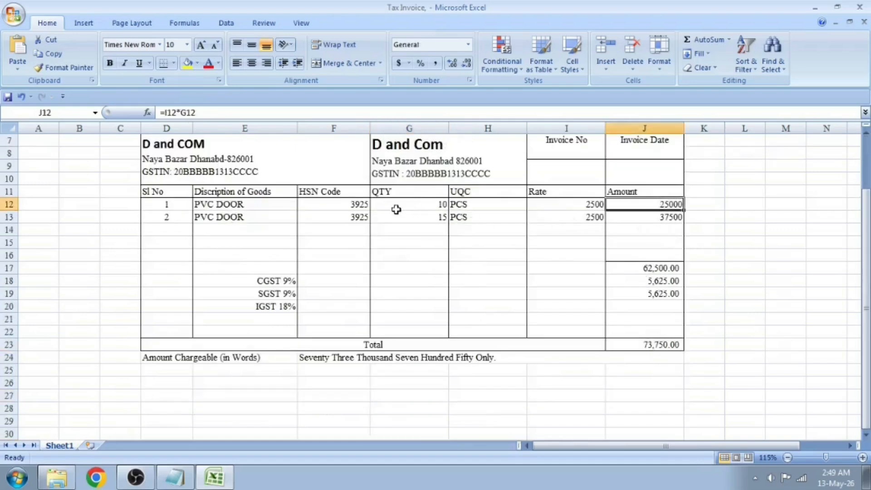
click(430, 207)
text(5)
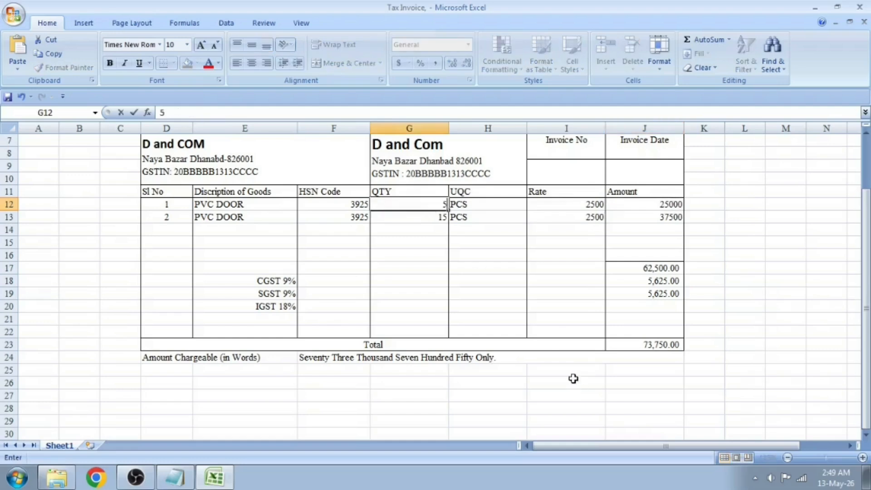
key(Return)
click(382, 356)
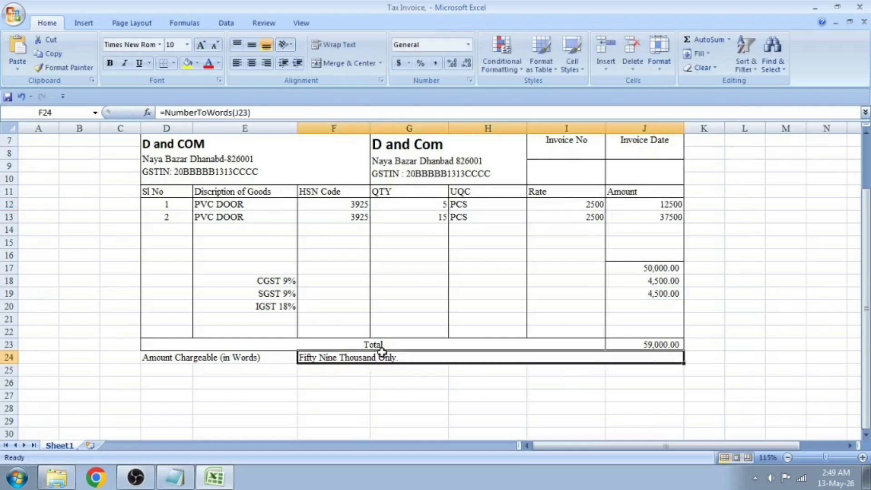
Set the second PVC DOOR item's quantity in G13 to 5 and compare the total with the amount in words.
click(441, 219)
text(5)
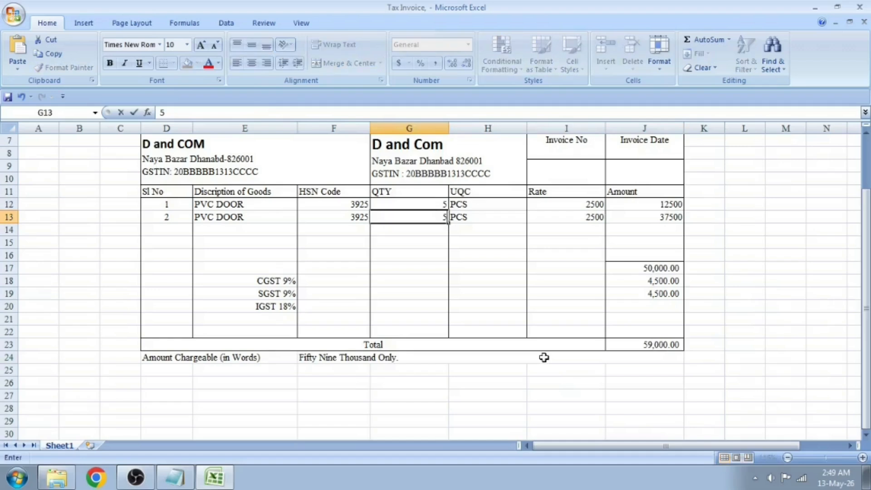
key(Return)
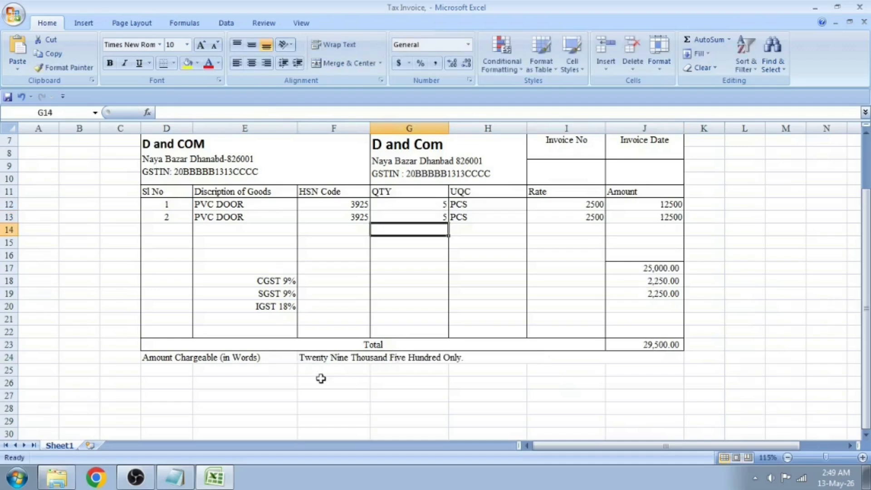
click(458, 359)
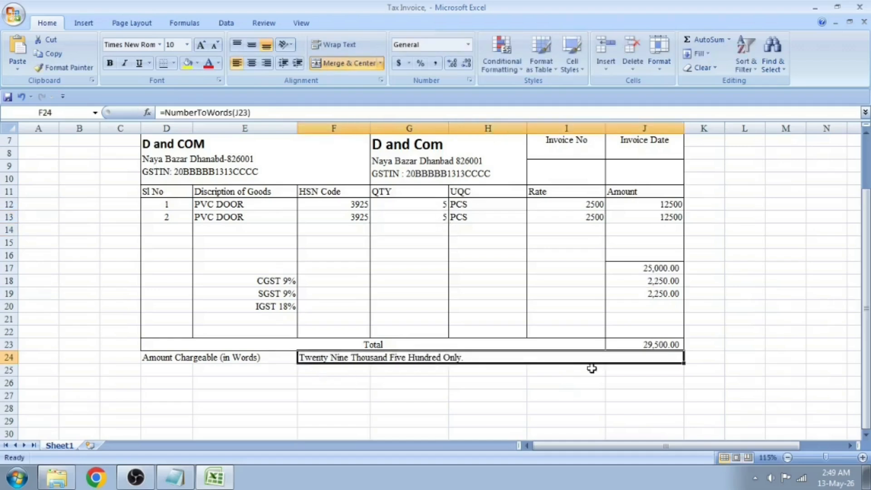
click(661, 344)
click(385, 359)
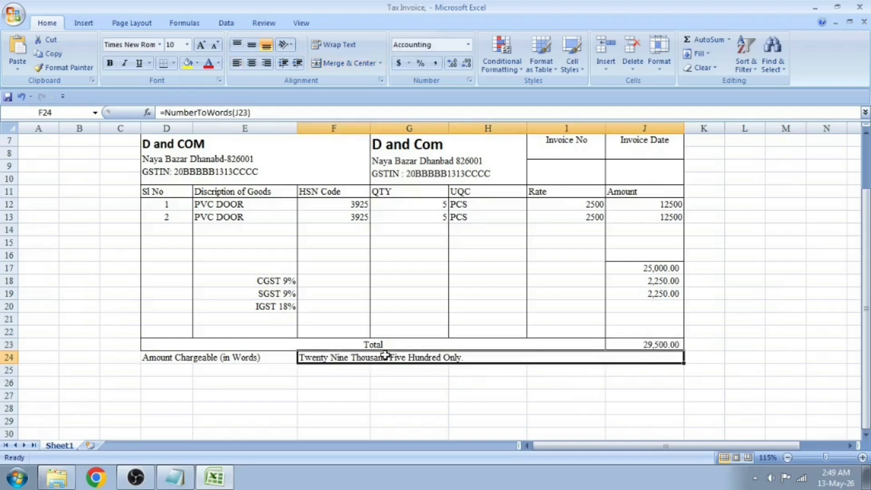
Wrap the SUM(J17:J22) formula of the Total in J23 in a ROUND function.
click(671, 345)
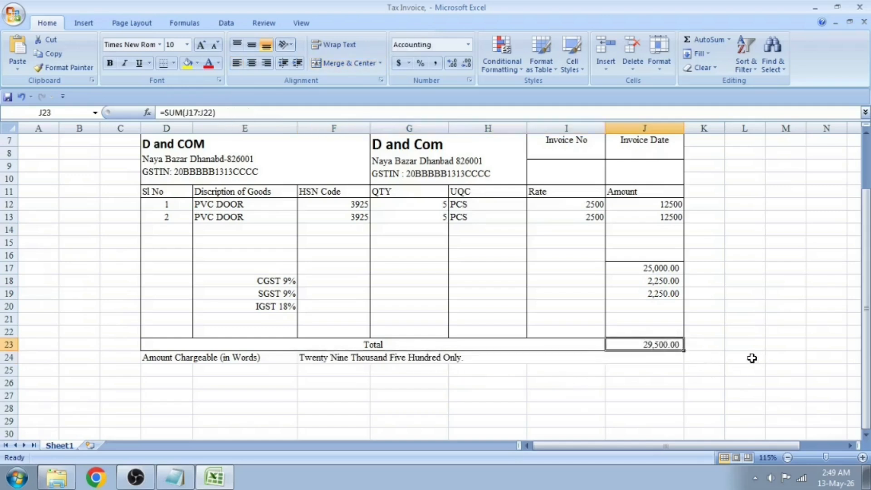
key(F2)
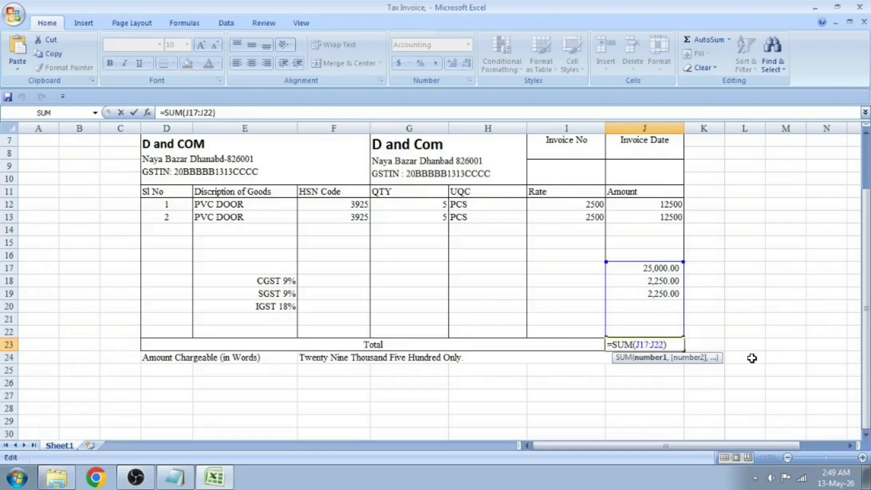
key(Left)
key(Left)
key(Left)
text(round()
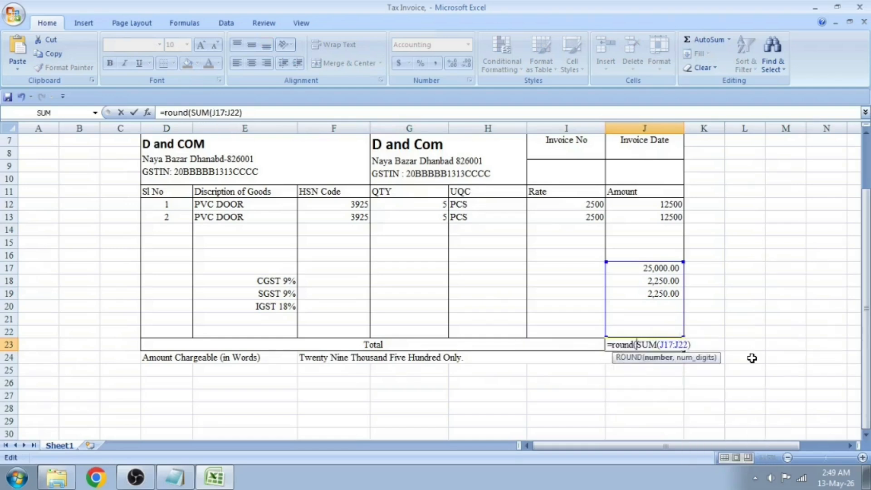
key(Right)
key(Right)
key(Right)
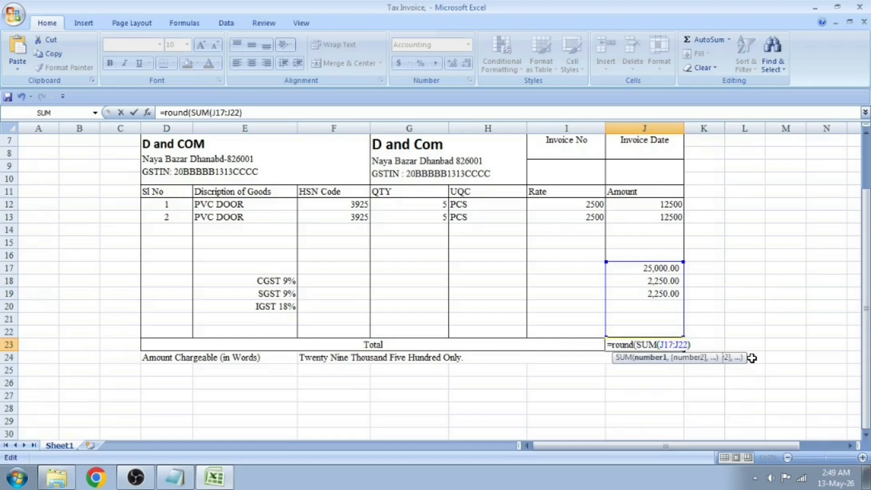
key(End)
text(,)
key(Return)
key(Up)
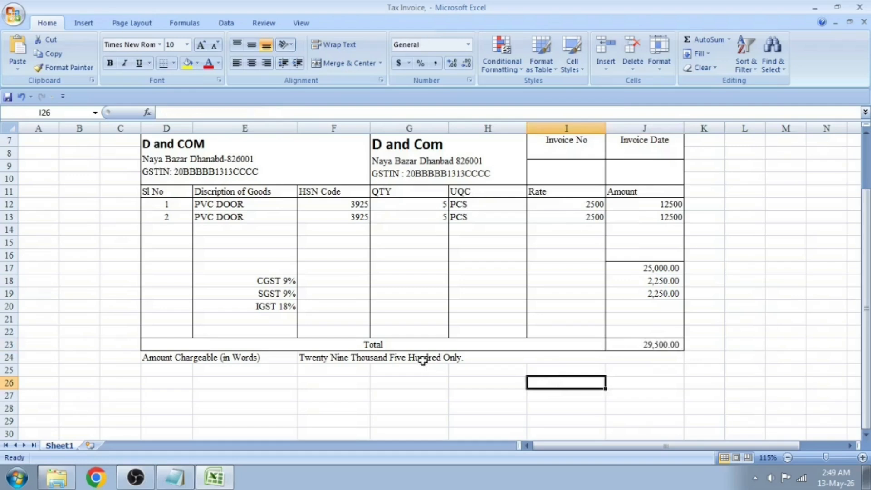
Apply all borders to the Amount Chargeable row, cells D24:J24.
click(421, 358)
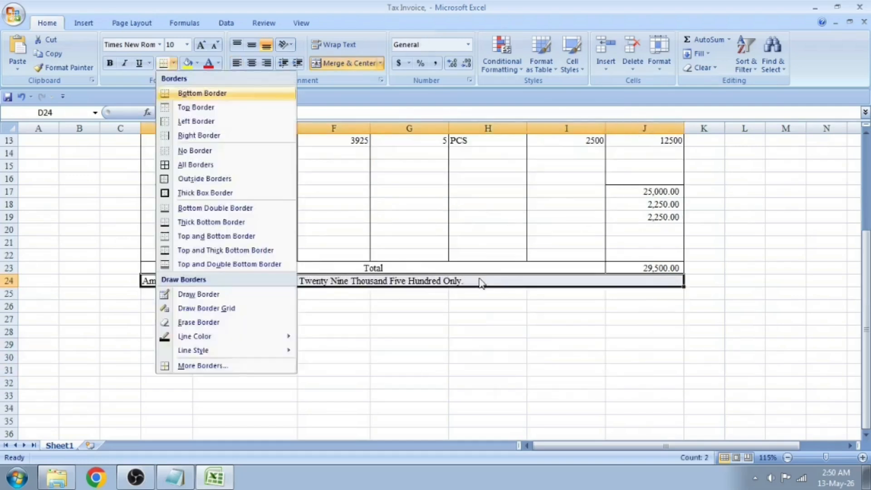
key(a)
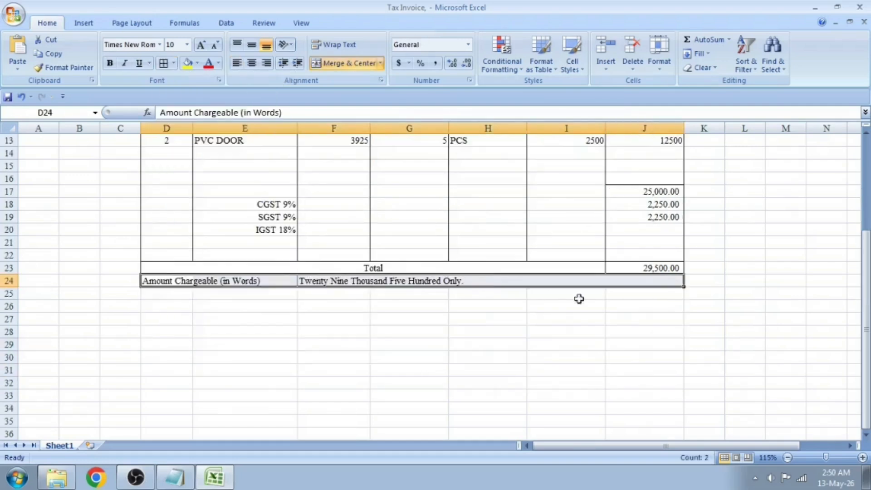
click(418, 334)
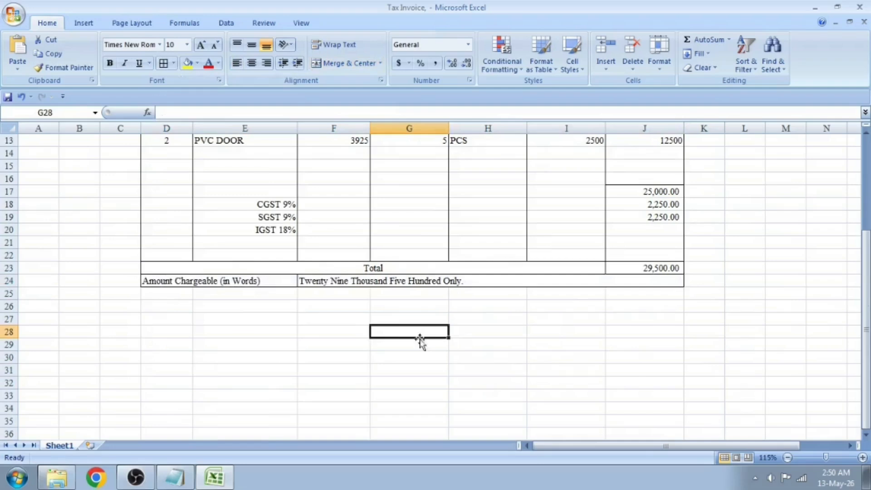
Merge and center cells I25:J27 below the Amount Chargeable row for the signature block.
click(160, 295)
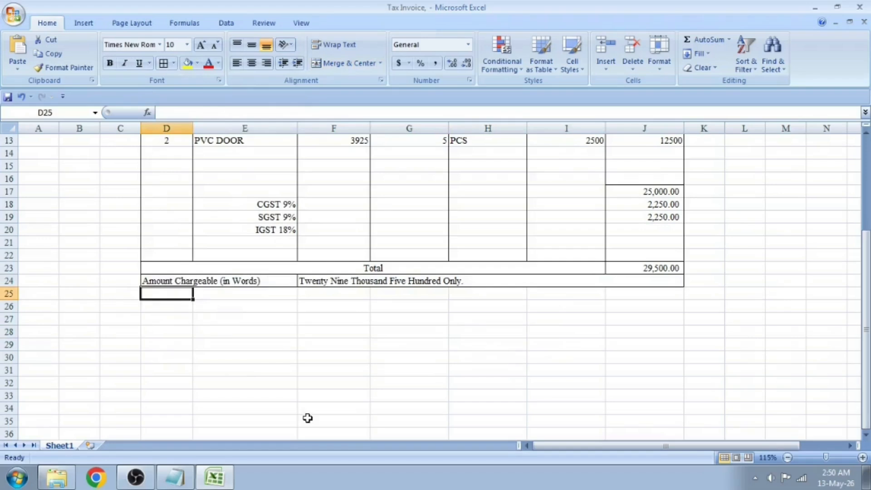
key(shift+Right)
key(shift+Right)
key(shift+Right)
key(Right)
key(Right)
key(Right)
key(Right)
key(Right)
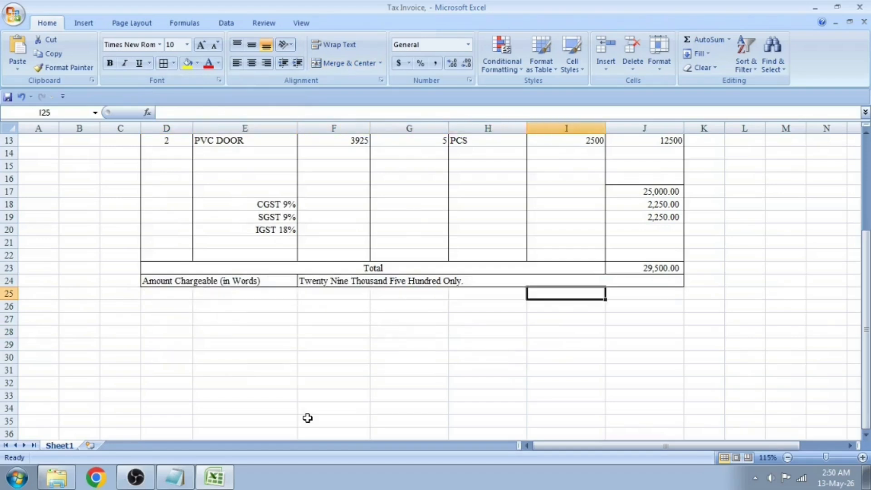
key(shift+Right)
key(shift+Down)
key(shift+Down)
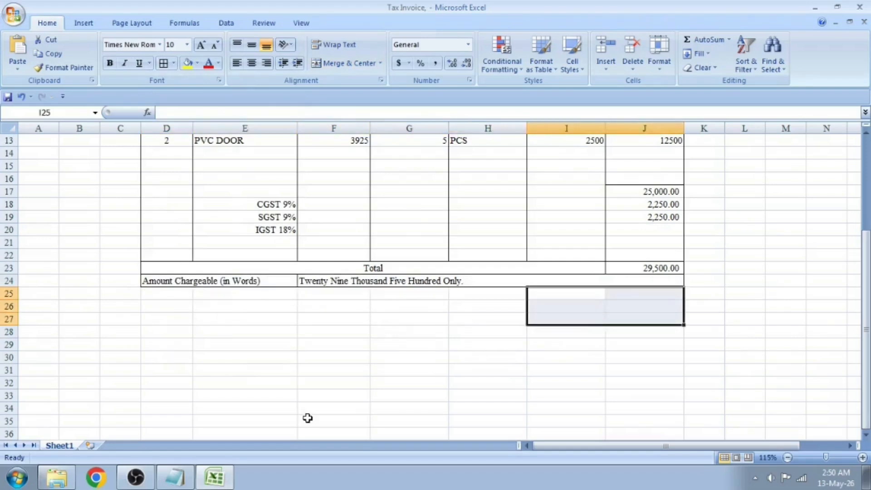
key(alt+h)
key(m)
key(c)
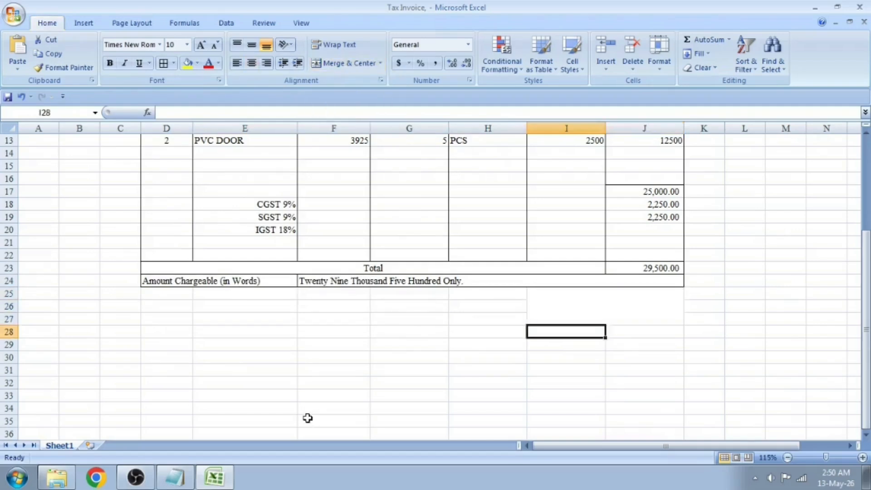
Enter "Authorised Signatory" with "for AB and Com" on a second line in the merged I25:J27 cell.
key(F2)
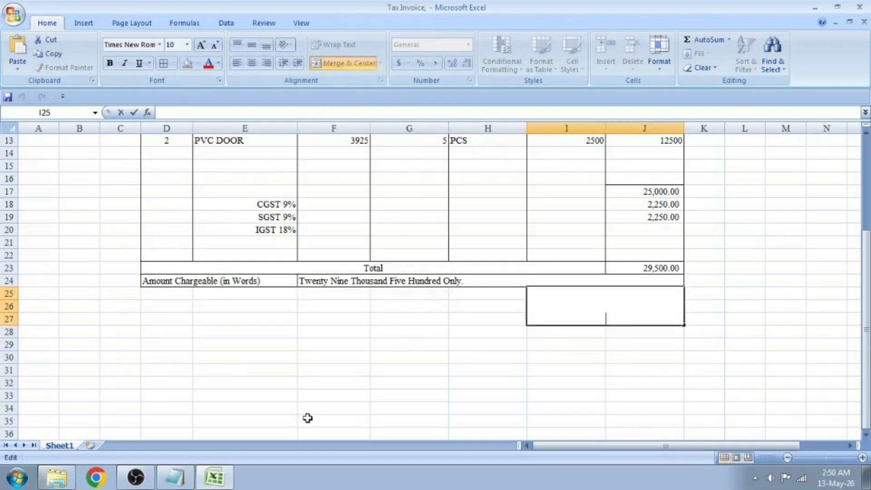
text(Authorise)
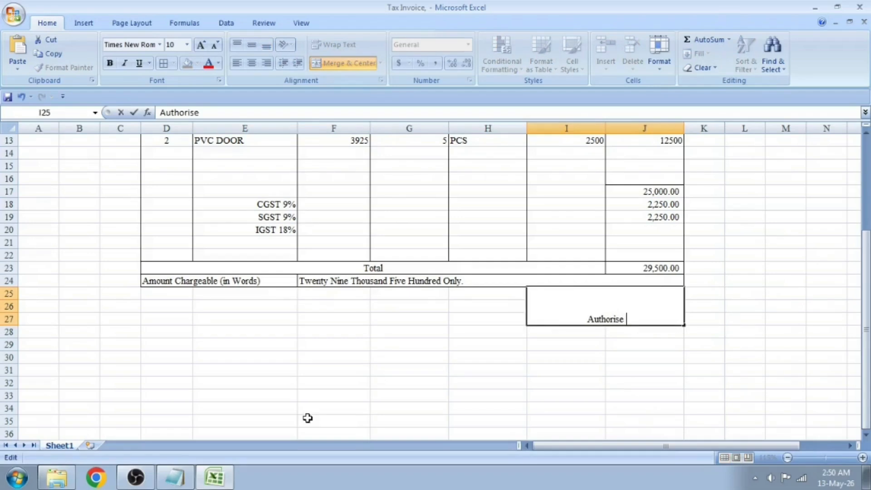
text(d Signatory)
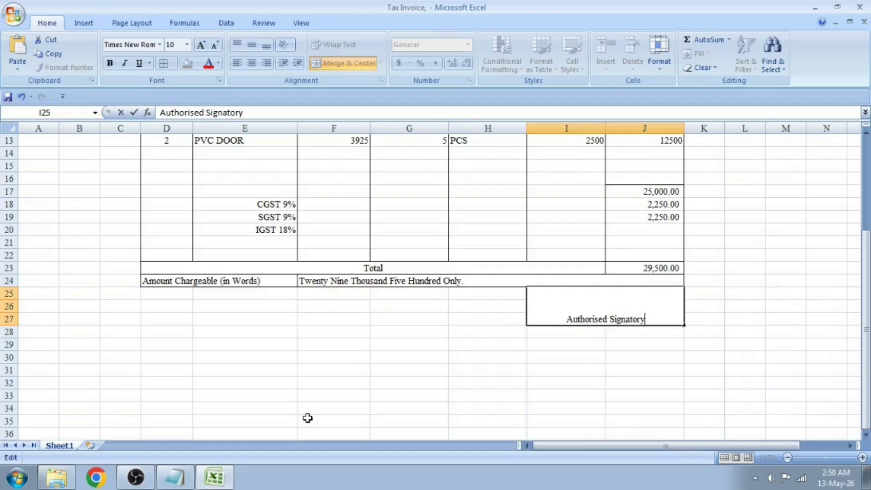
key(alt+Return)
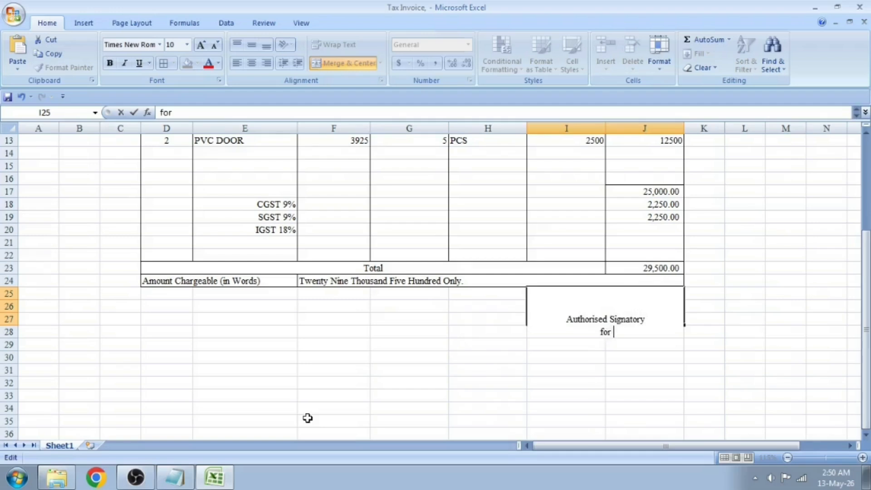
scroll(308, 418, up, 4)
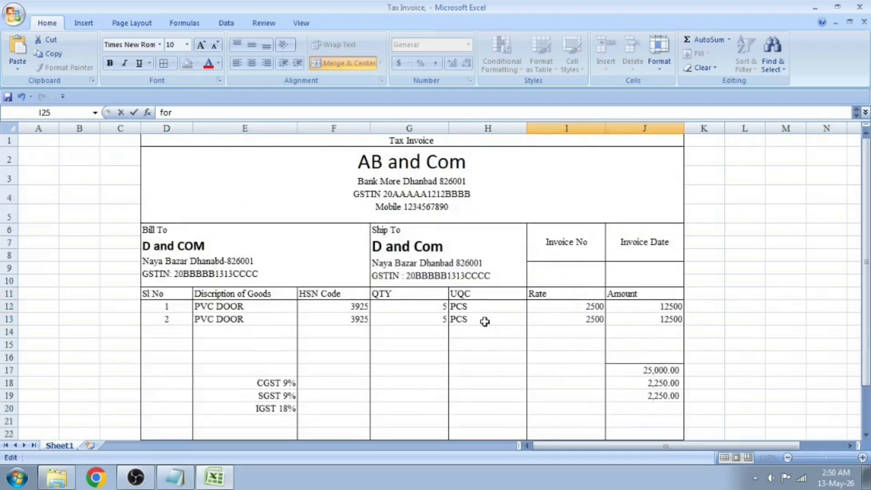
scroll(634, 340, down, 7)
text(for AB and Com)
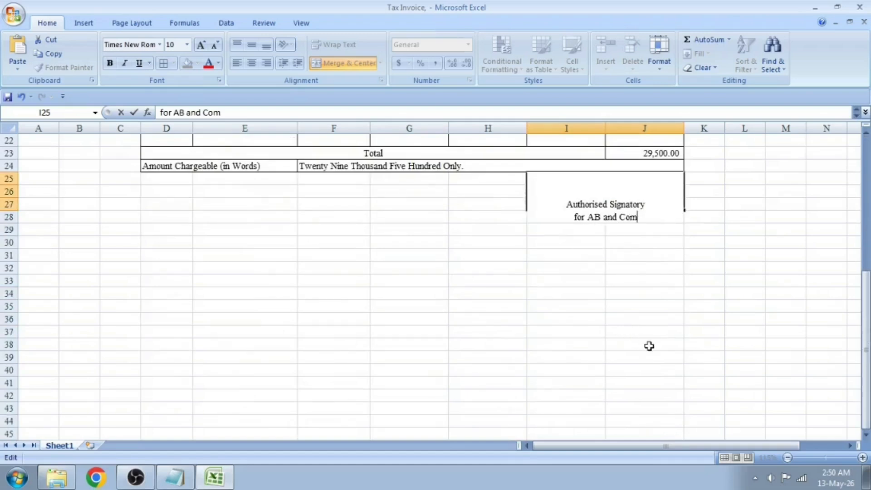
key(Return)
key(Up)
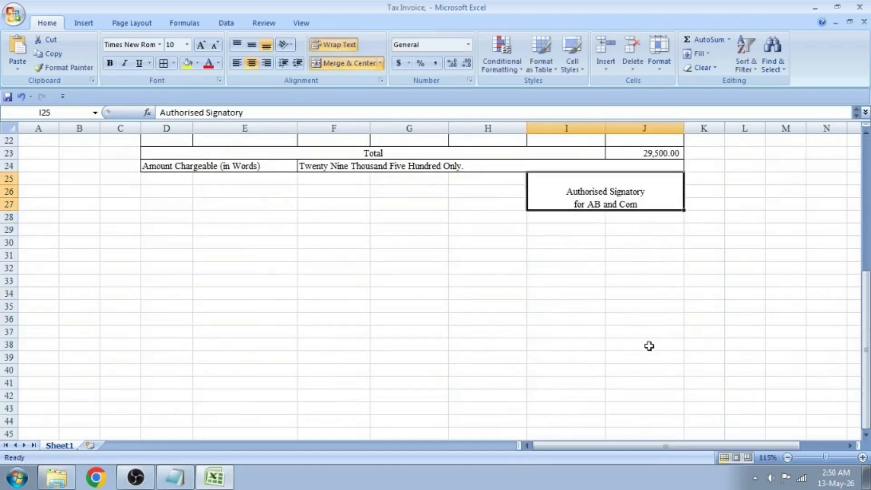
Middle-align the signatory text vertically and insert a blank line between "Authorised Signatory" and "for AB and Com".
click(252, 50)
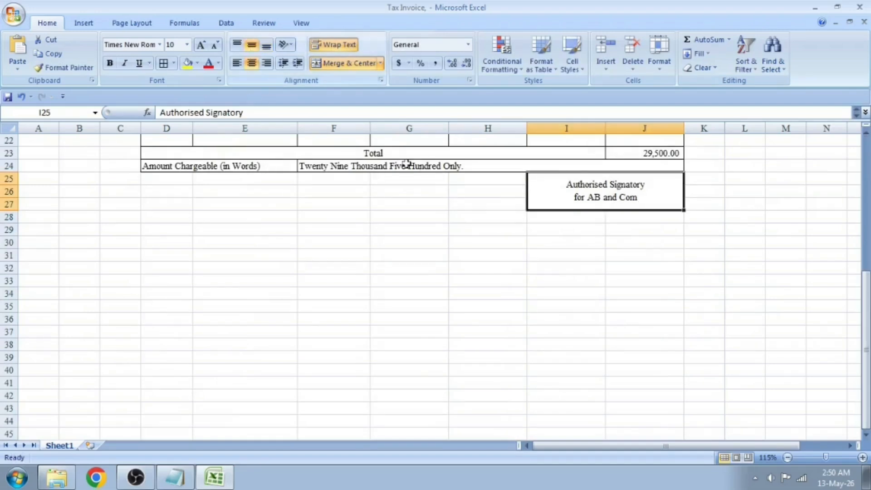
click(618, 249)
double_click(651, 191)
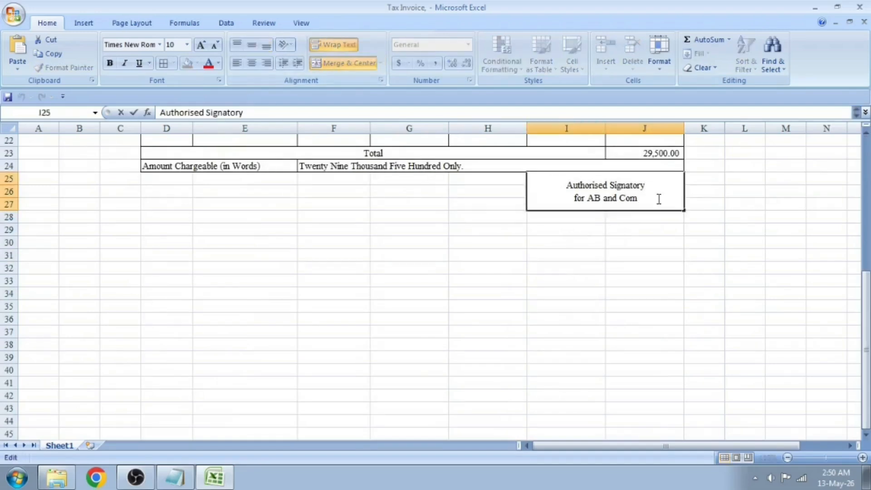
key(alt+Return)
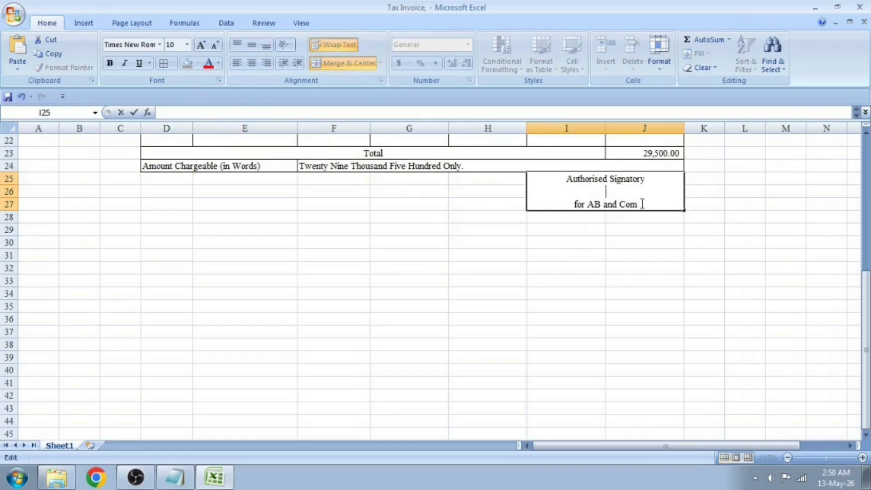
key(Return)
click(575, 203)
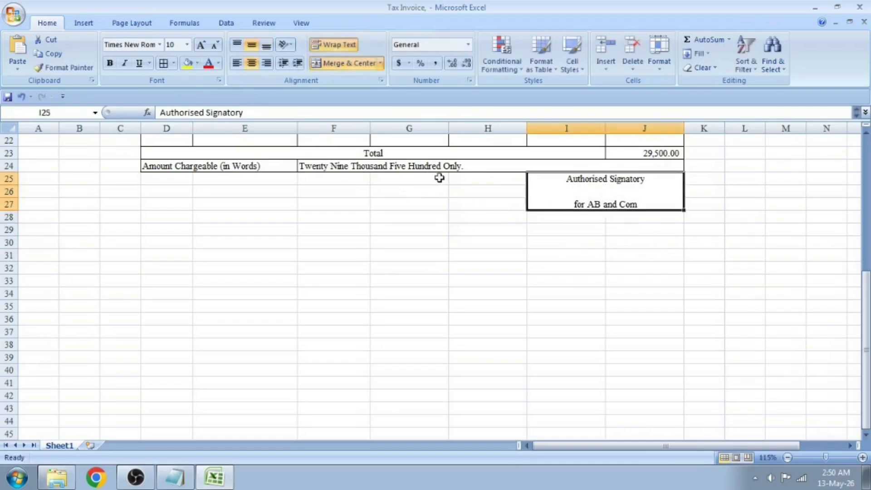
Merge and center cells D25:H27 beside the signatory block.
click(439, 178)
key(Left)
key(Left)
key(Left)
key(shift+Right)
key(shift+Right)
key(shift+Right)
key(shift+Right)
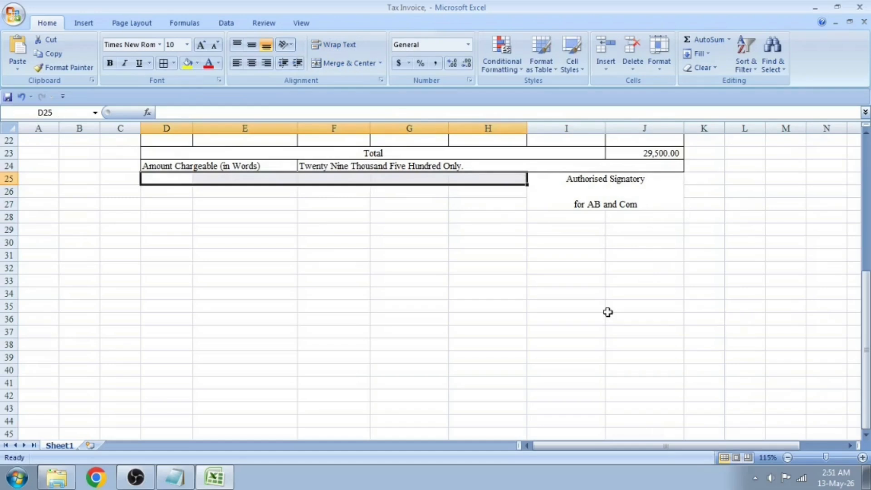
key(shift+Down)
key(shift+Down)
key(alt+h)
key(m)
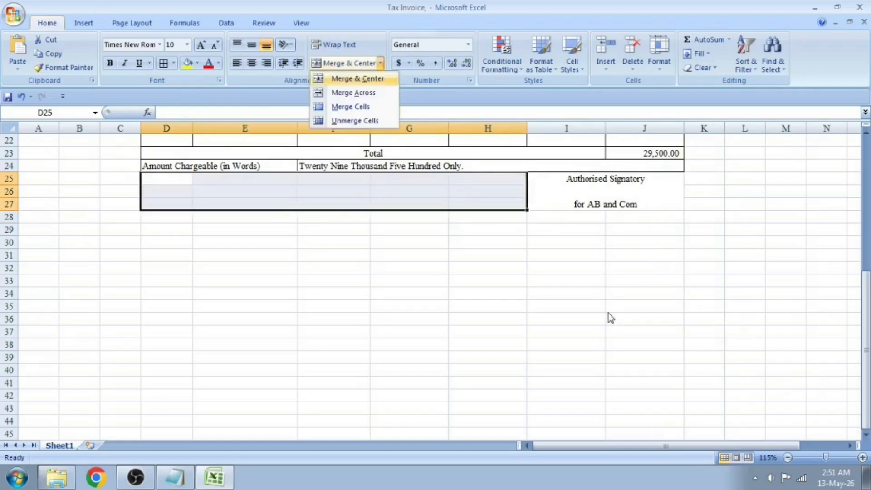
key(c)
key(F2)
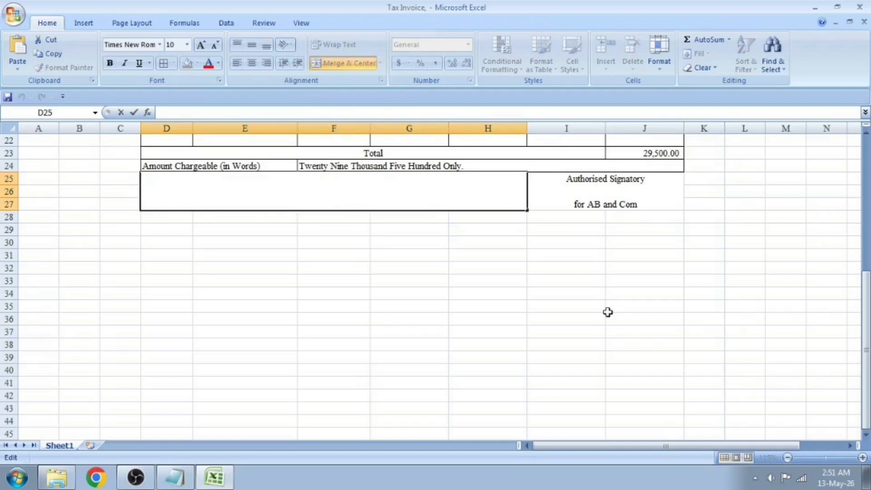
click(506, 297)
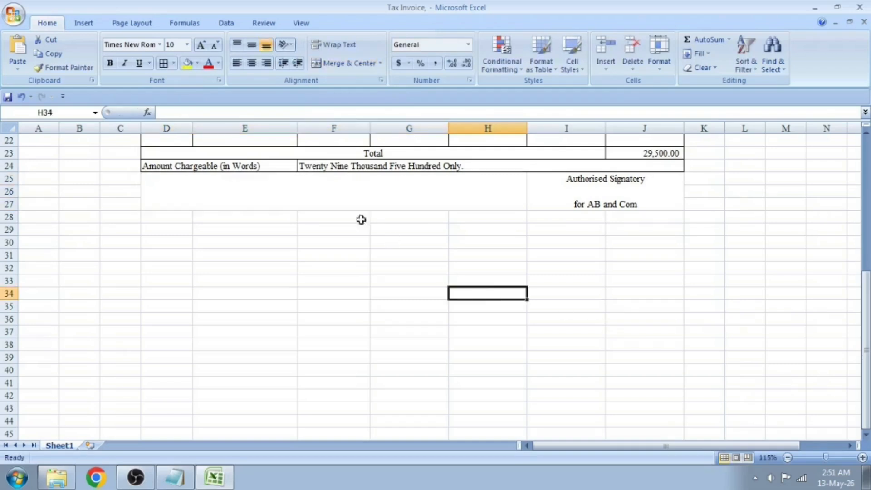
Top-left align D25 and enter an underlined "Declaration:" with "We Declare that this invoice shows the actual price of the goods described and that all particulars are true and correct.".
click(348, 197)
click(236, 63)
click(237, 44)
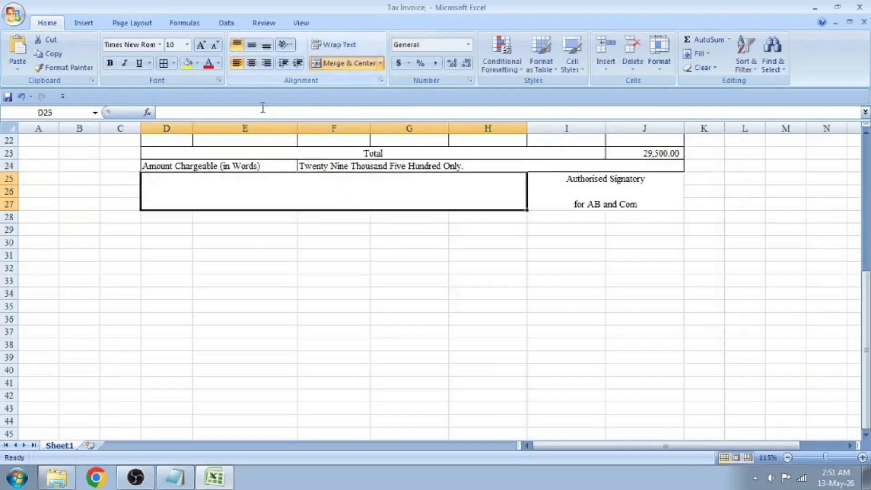
key(F2)
text(Declaratio)
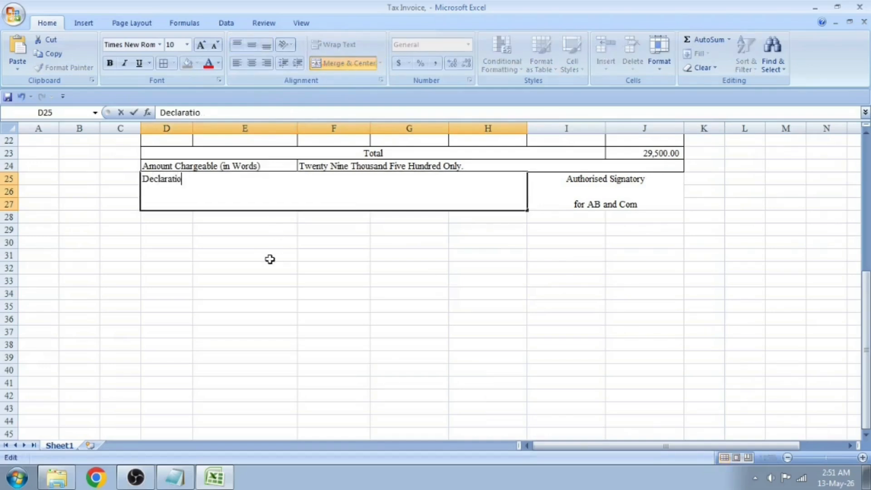
text(n:)
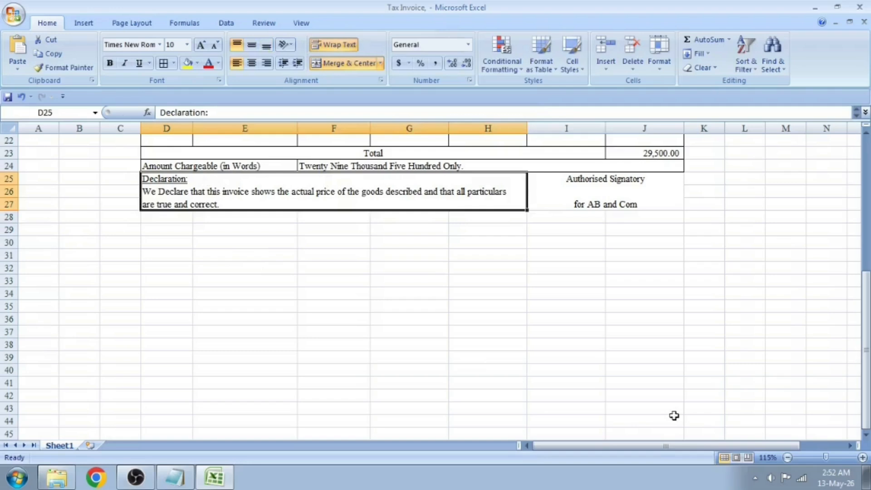
Apply all borders to the declaration and signatory blocks, cells D25:J27.
key(shift+Right)
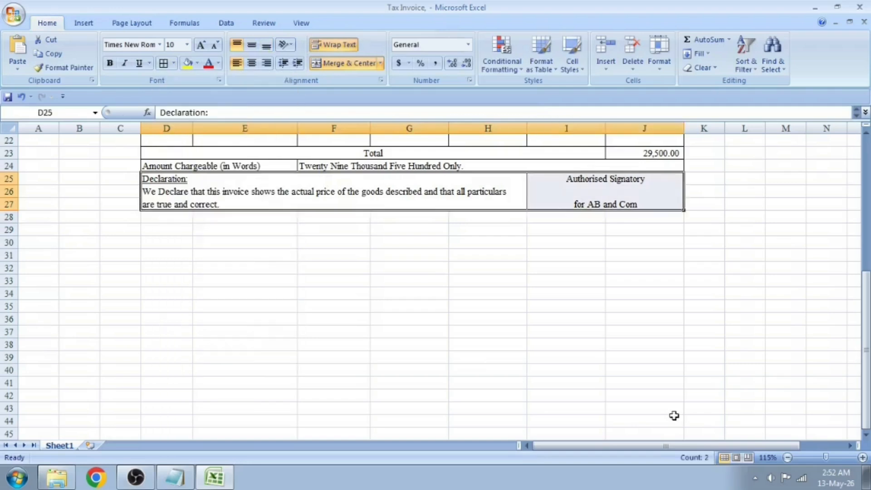
key(Down)
key(Down)
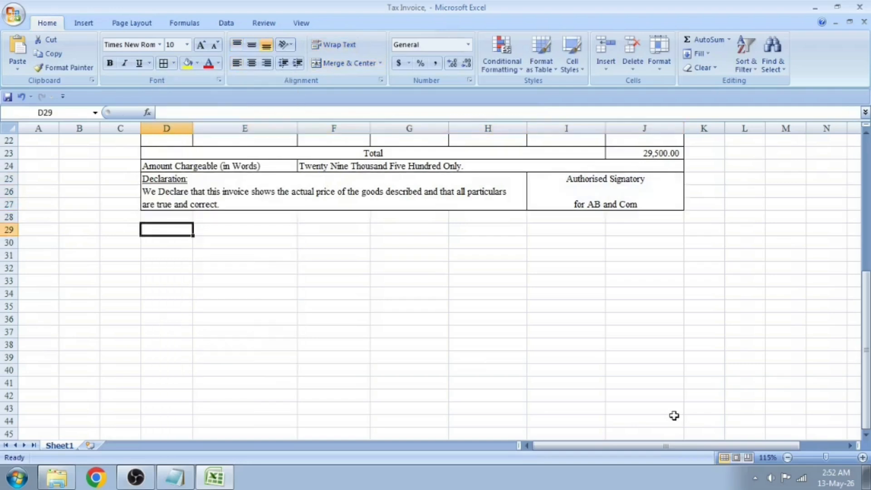
click(260, 344)
Make the amount-in-words text in the Amount Chargeable row bold.
scroll(260, 345, up, 4)
click(249, 340)
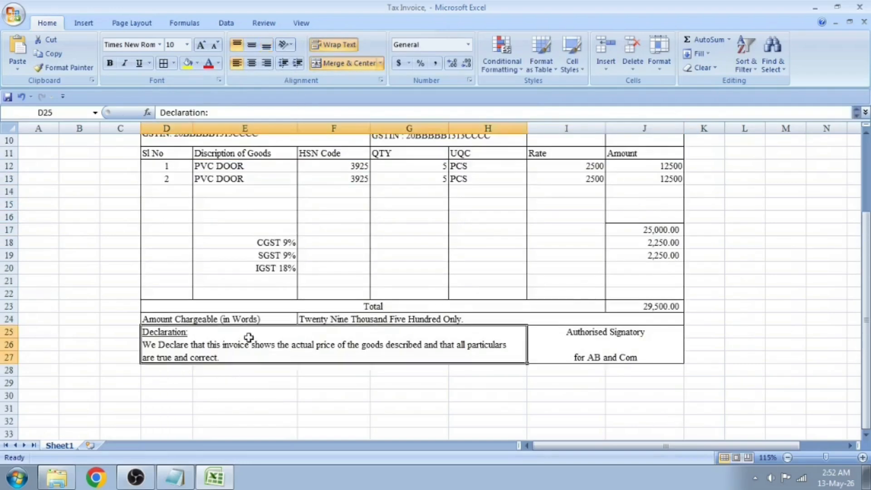
click(214, 319)
key(Left)
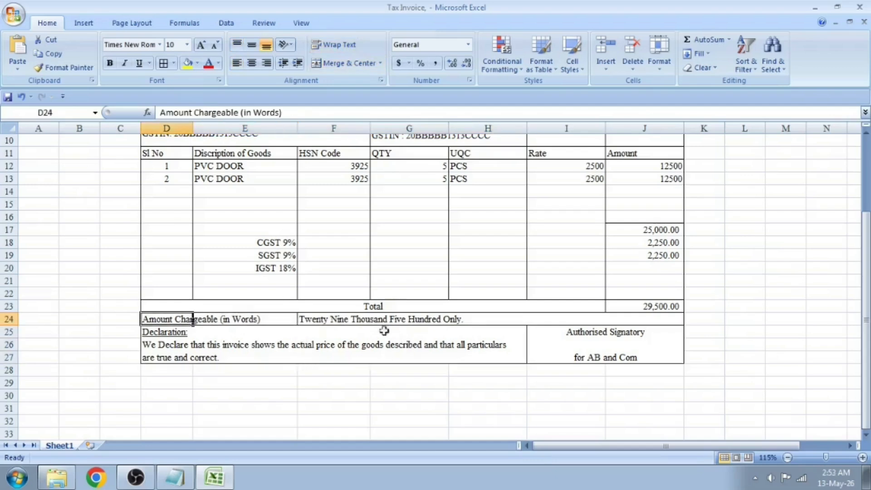
click(445, 318)
key(ctrl+b)
click(442, 380)
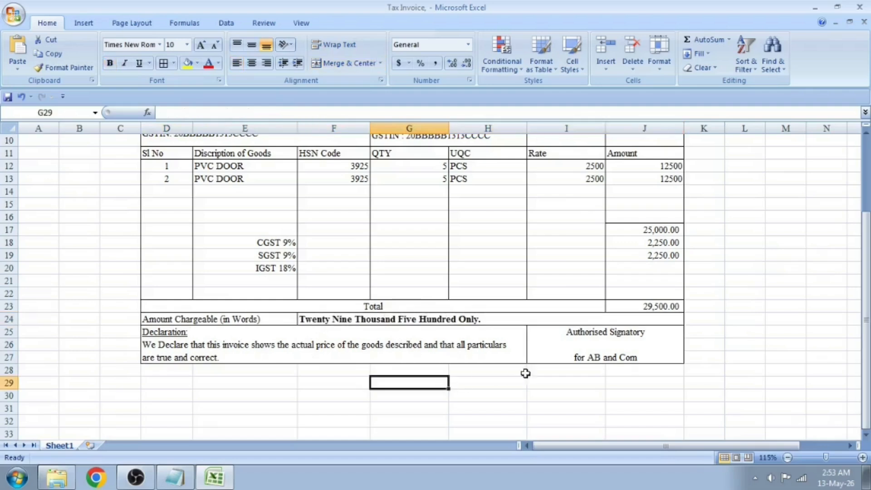
Enter the invoice number AB/2026-27/01 in the cell below Invoice No.
click(636, 307)
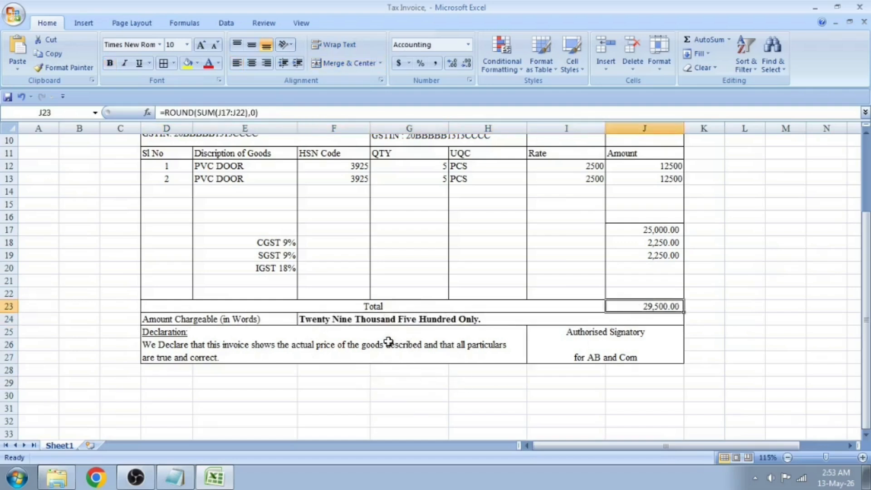
scroll(388, 342, up, 3)
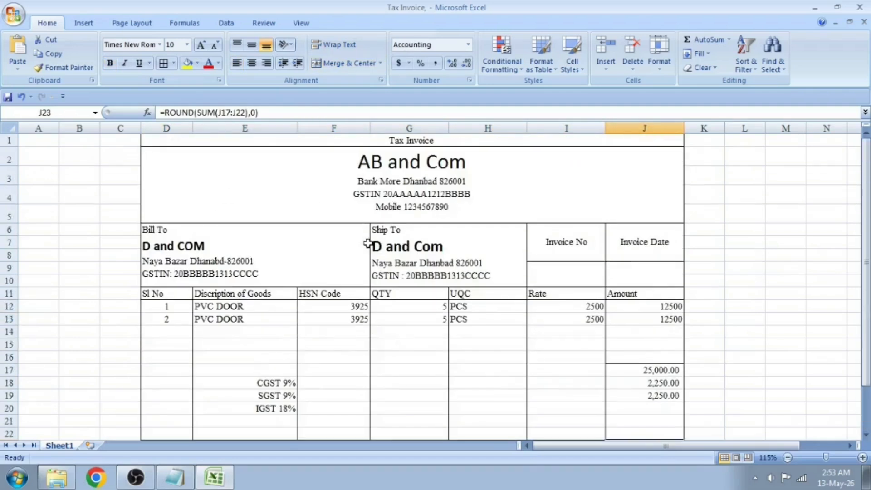
click(315, 197)
scroll(436, 279, down, 3)
scroll(439, 286, up, 3)
double_click(567, 279)
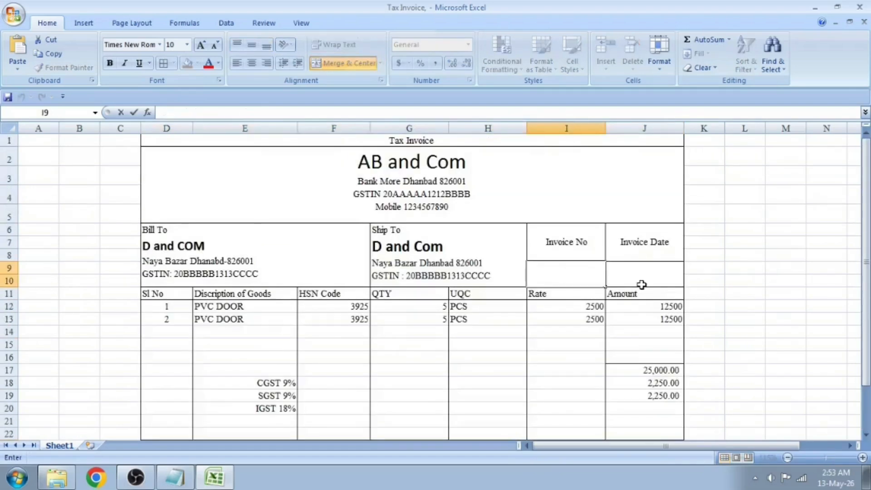
text(AB)
text(/01/)
key(BackSpace)
key(BackSpace)
key(BackSpace)
text(/2026-27)
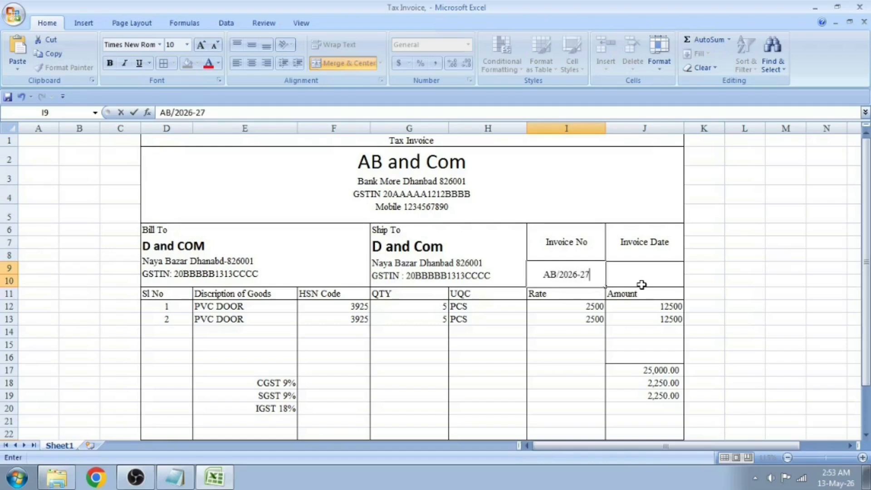
text(/01)
key(Return)
Enter the date 01/04/2026 in the cell below Invoice Date and show it in the 01-Apr-26 format.
click(642, 285)
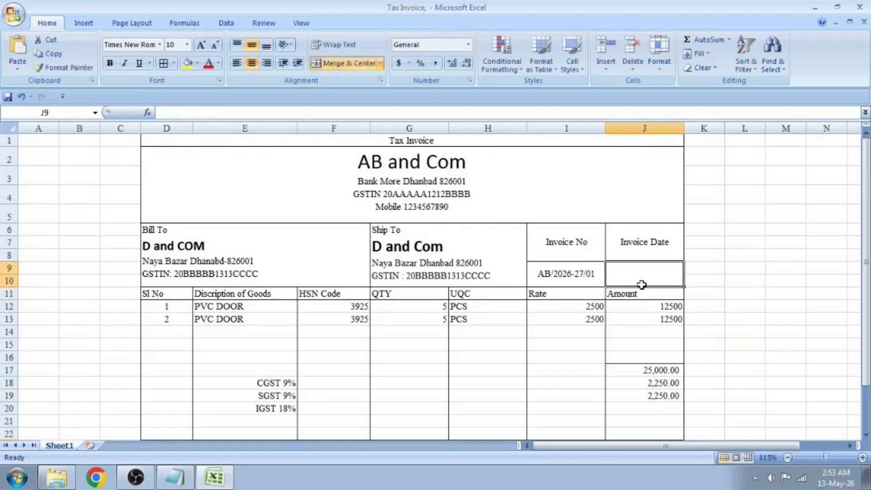
text(01-4-2026)
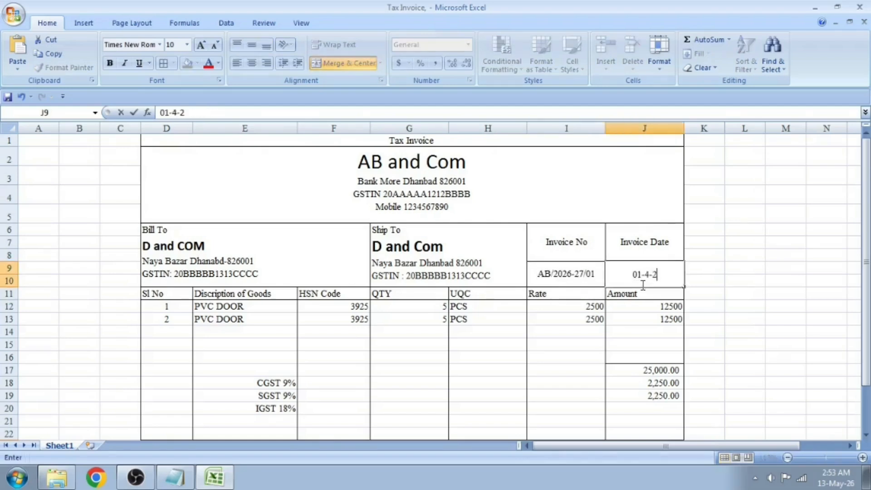
key(Return)
click(642, 285)
text(01/0)
text(4/2026)
key(Return)
click(642, 284)
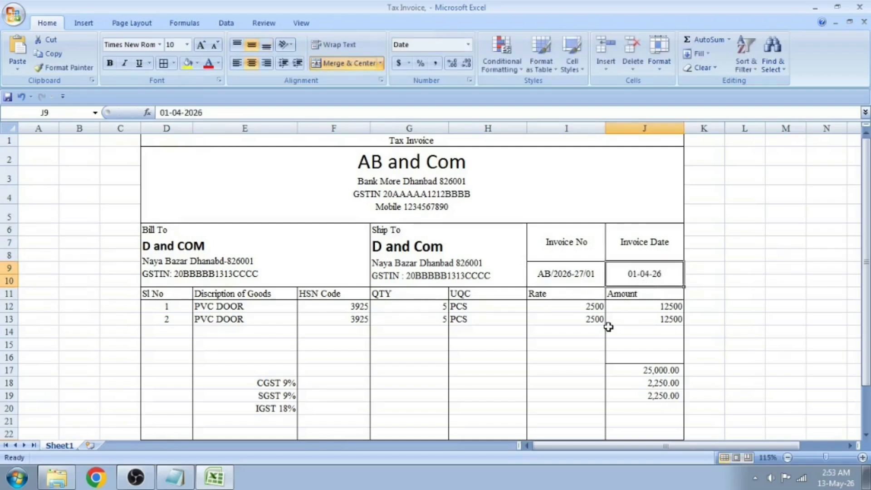
click(573, 321)
click(554, 286)
click(565, 343)
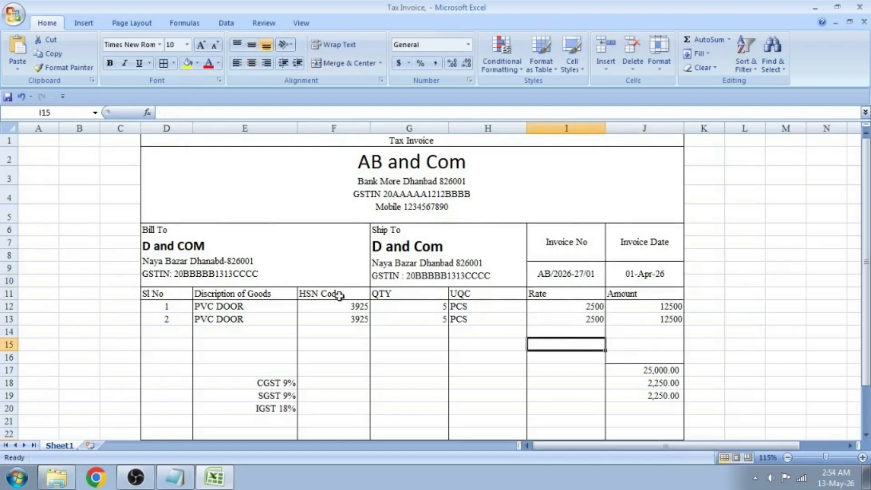
Review the invoice from header to signatory block, checking the formulas behind the subtotal and CGST amounts.
scroll(341, 299, down, 3)
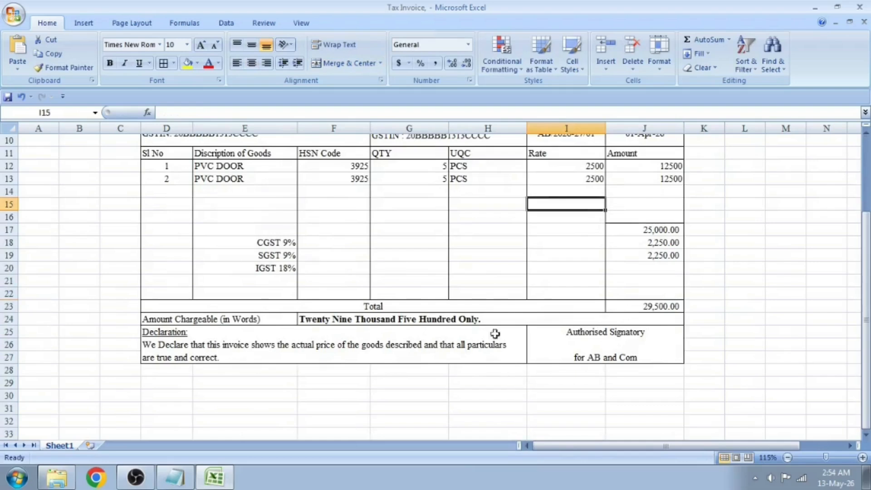
scroll(481, 317, up, 1)
click(497, 302)
click(614, 277)
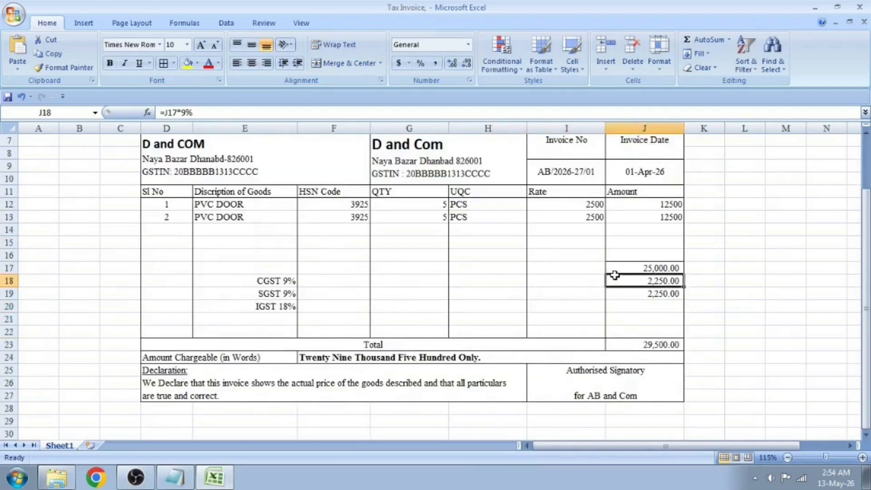
click(639, 349)
click(644, 273)
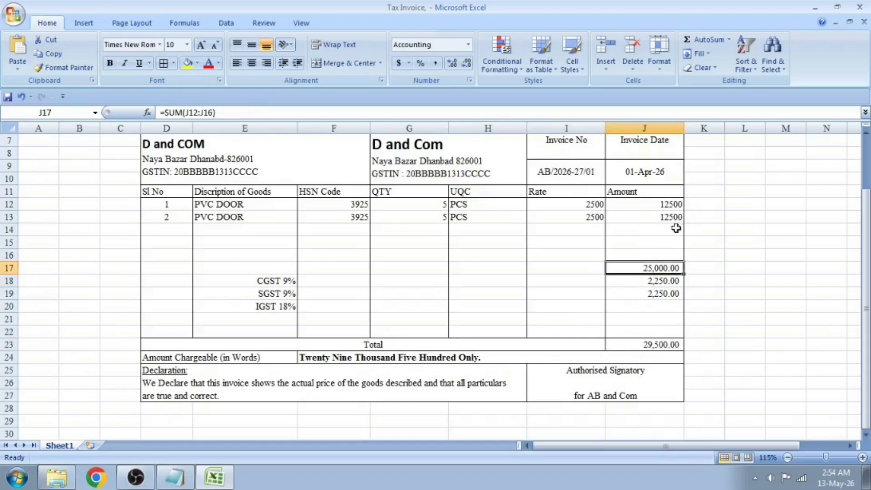
click(567, 331)
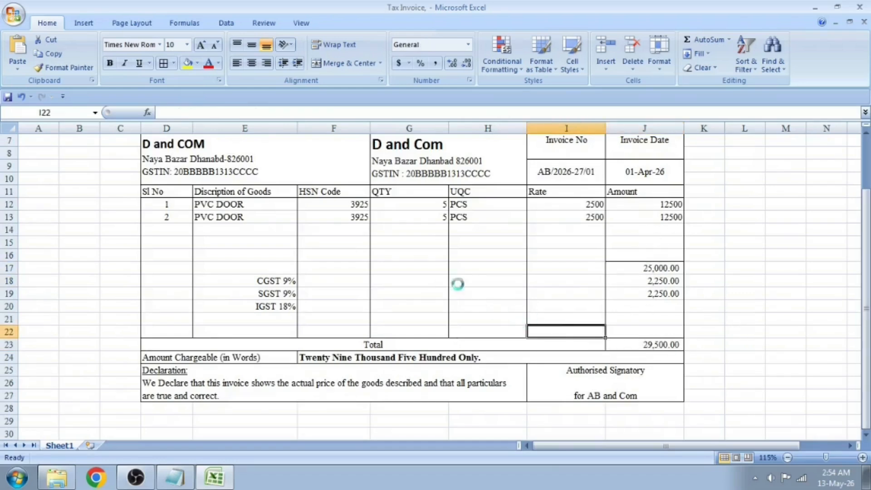
click(381, 256)
scroll(344, 318, down, 3)
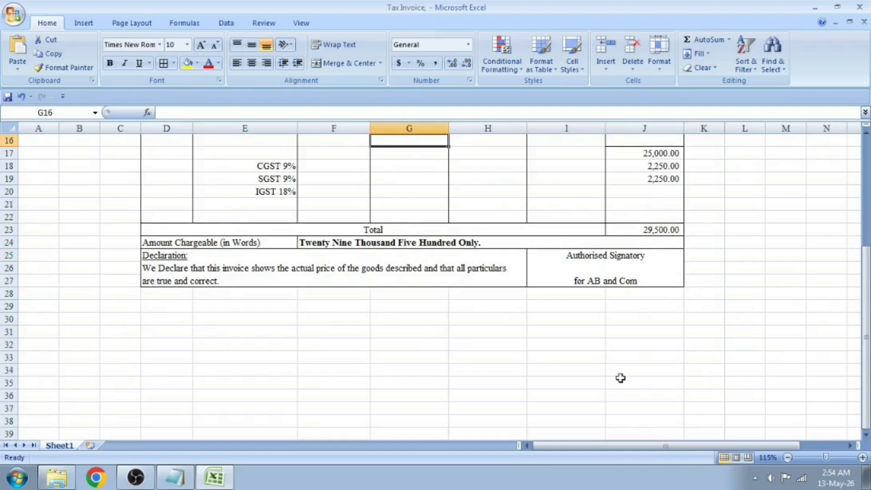
scroll(408, 220, up, 5)
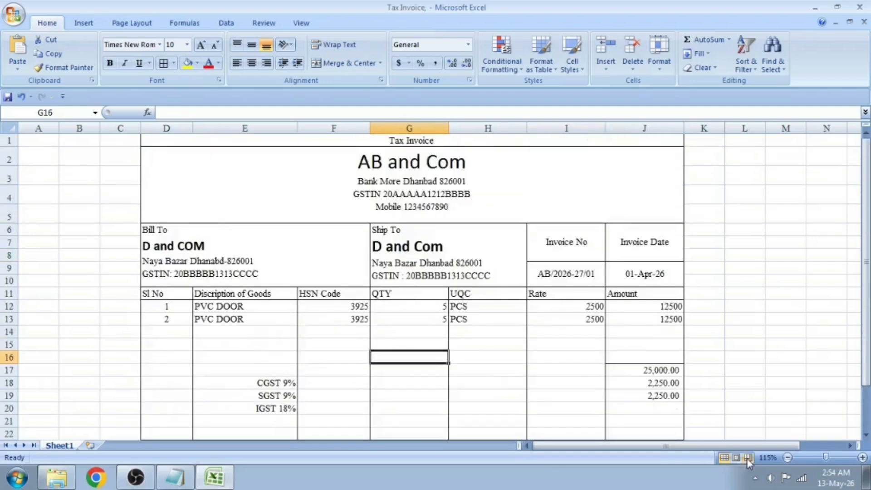
Show the sheet's page breaks and delete the empty columns A to C before the invoice.
click(747, 458)
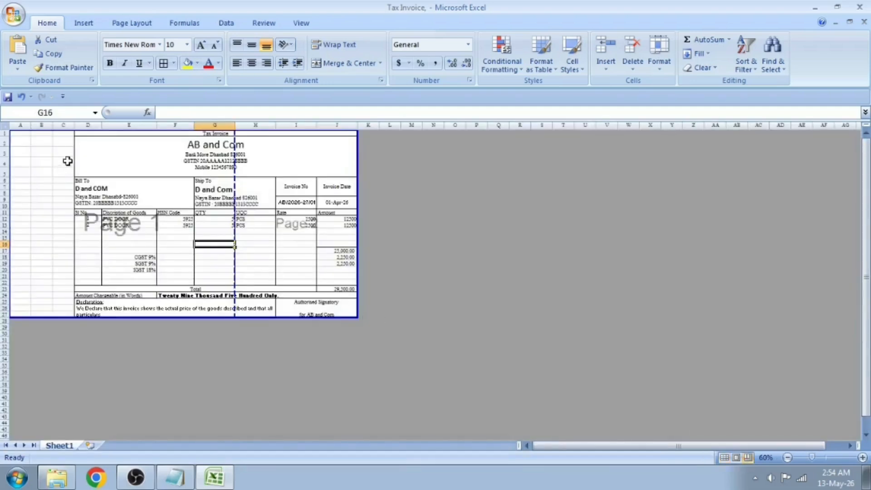
drag(26, 161, 58, 177)
key(ctrl+space)
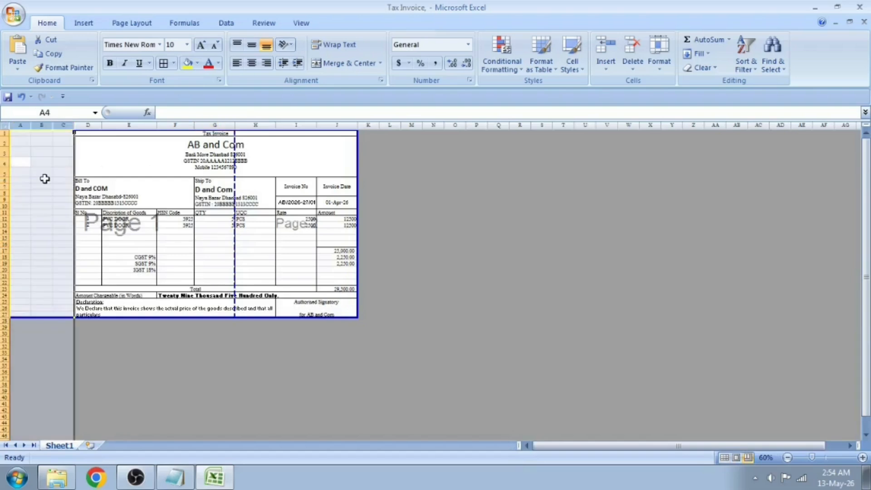
key(ctrl+minus)
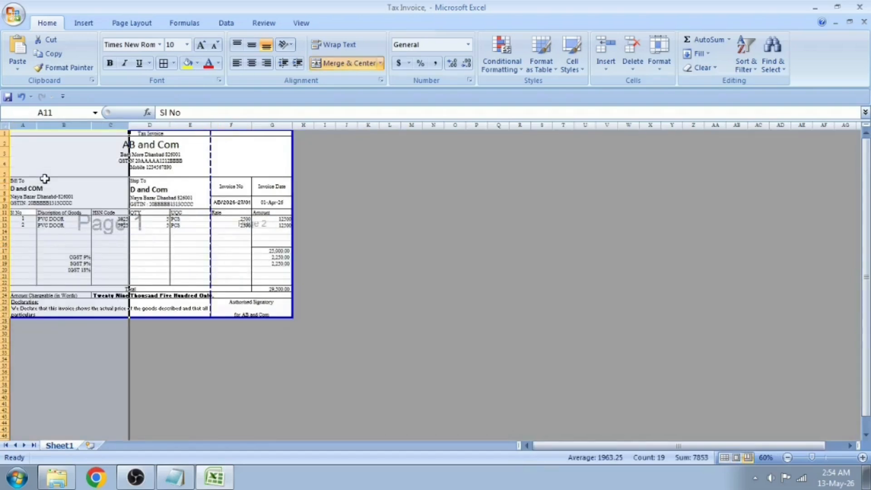
key(ctrl+z)
key(shift+Right)
key(shift+Right)
key(ctrl+space)
key(ctrl+minus)
Move the vertical page break to the outer edge of column G to fit one page, and return to normal view.
drag(211, 146, 295, 291)
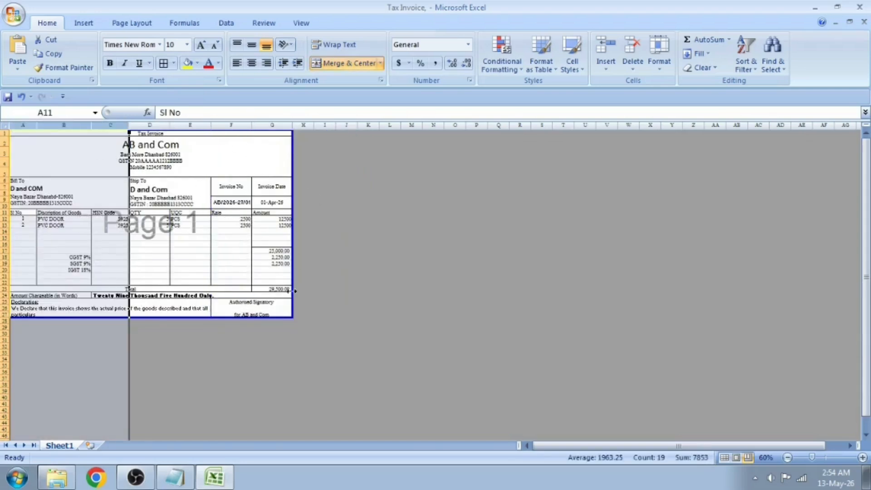
click(725, 457)
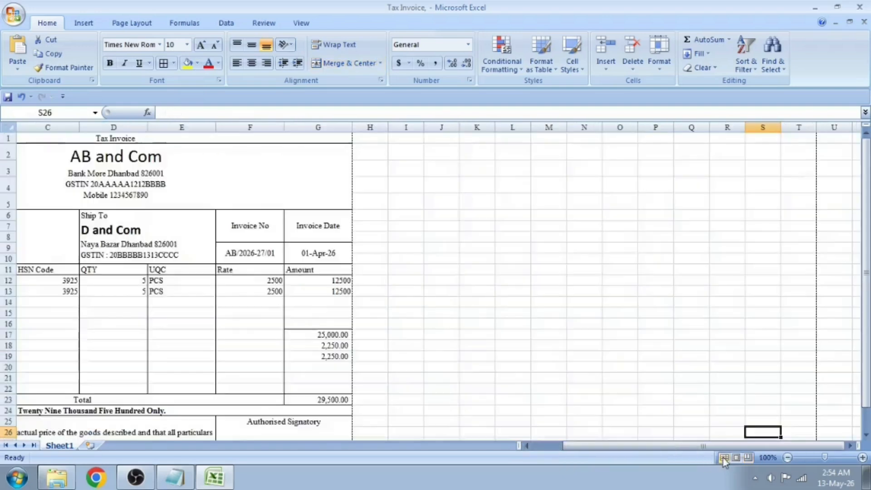
click(399, 242)
click(357, 186)
key(Home)
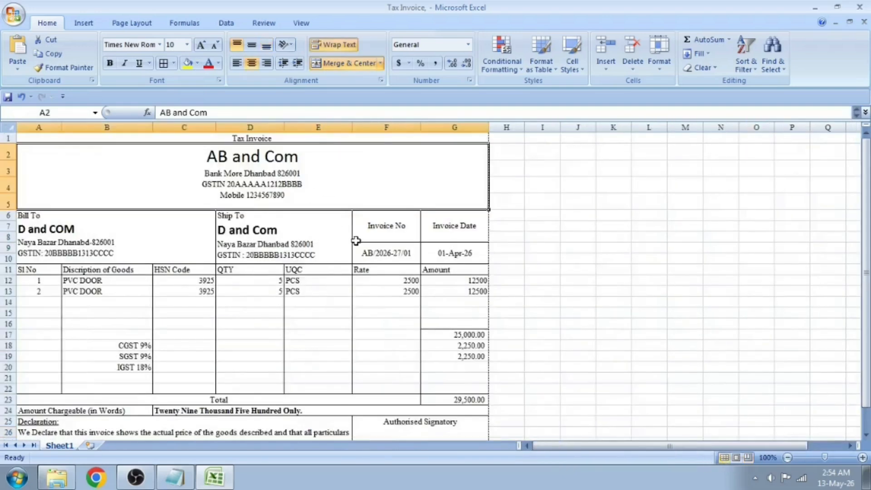
Increase the height of row 1, which holds the Tax Invoice title.
key(Up)
key(shift+Down)
key(shift+Down)
key(shift+Down)
key(shift+Down)
key(shift+Down)
key(shift+Down)
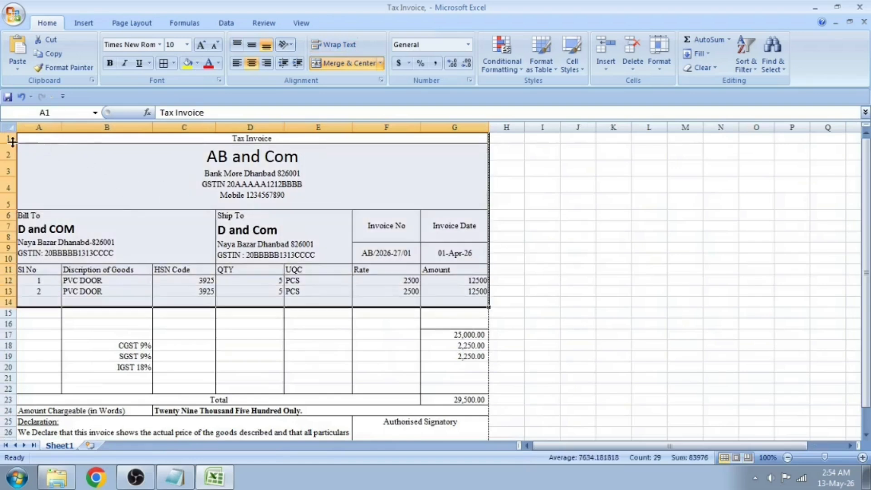
drag(10, 144, 11, 147)
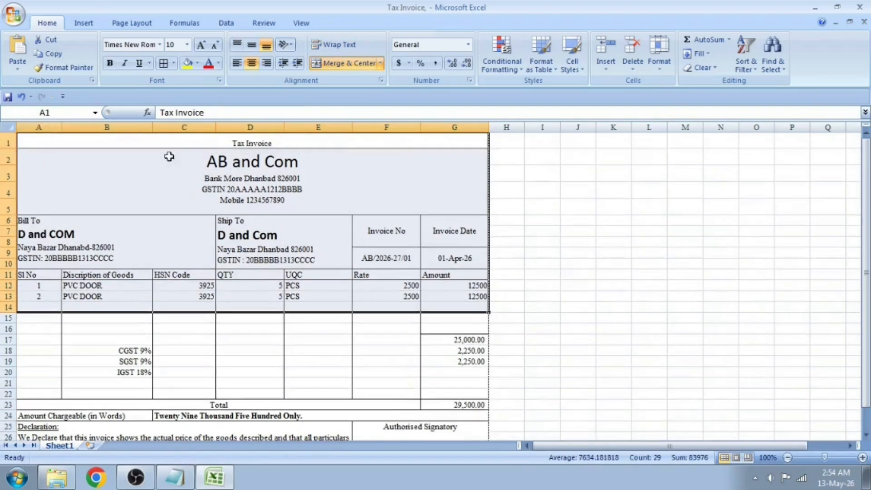
Set the font size of the Tax Invoice title to 14.
click(201, 141)
click(187, 45)
click(176, 114)
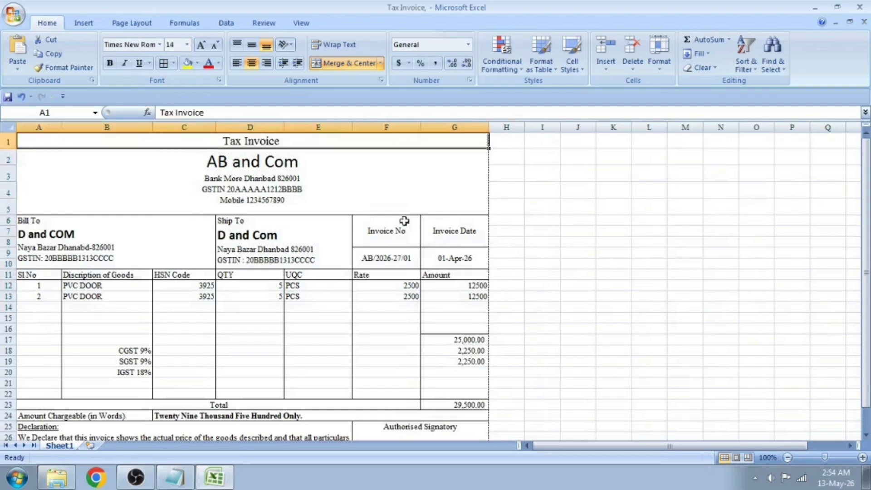
Check the complete invoice layout on the sheet and in print preview, and close the preview.
click(352, 177)
scroll(367, 187, up, 1)
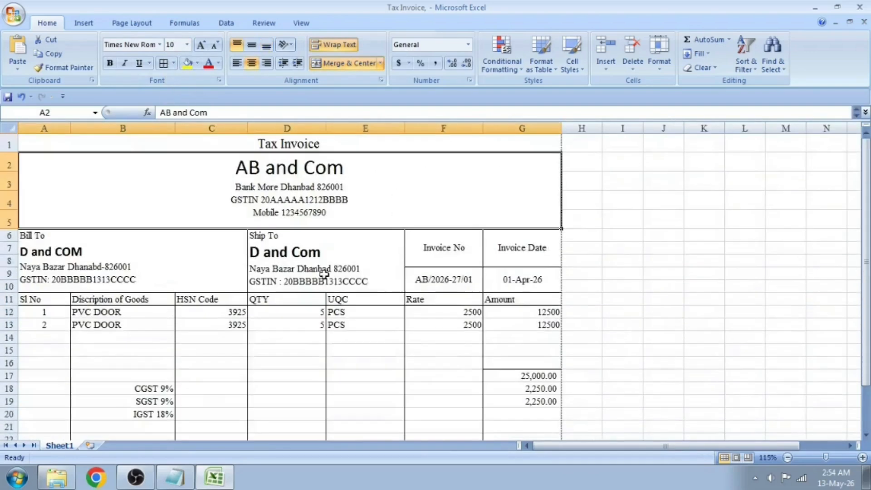
scroll(324, 274, down, 3)
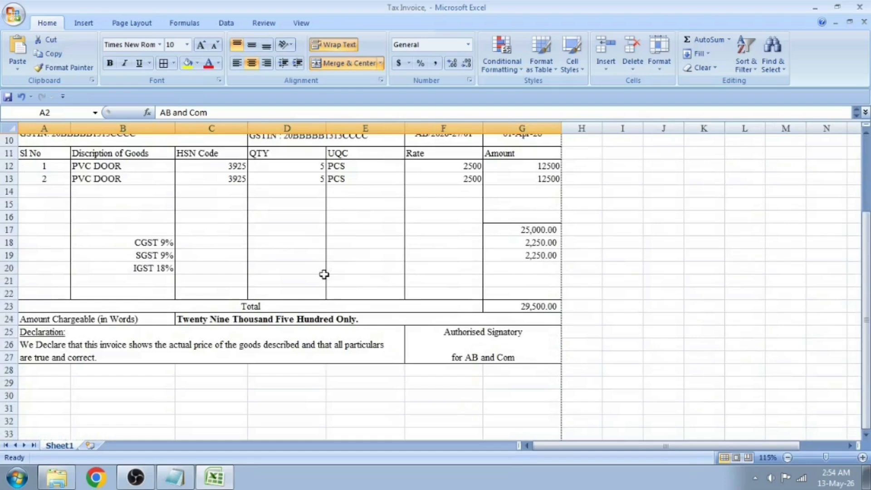
scroll(235, 266, up, 3)
click(605, 262)
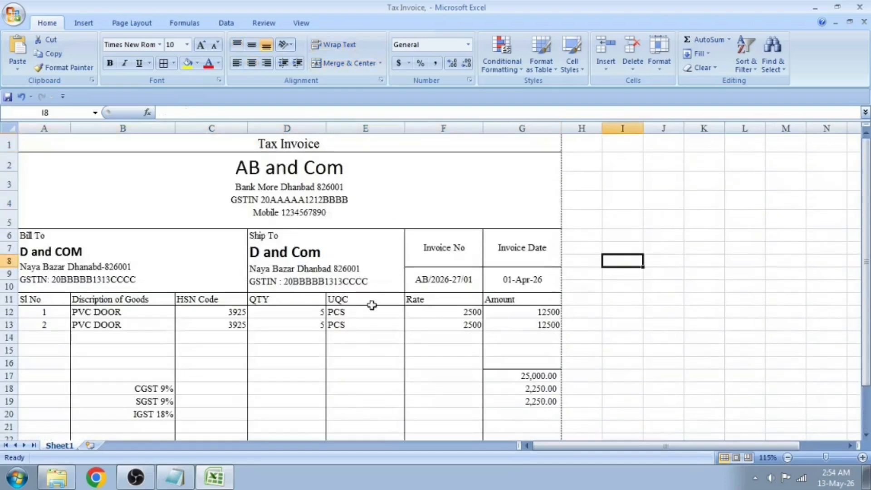
key(ctrl+F2)
scroll(363, 268, down, 5)
scroll(377, 277, up, 3)
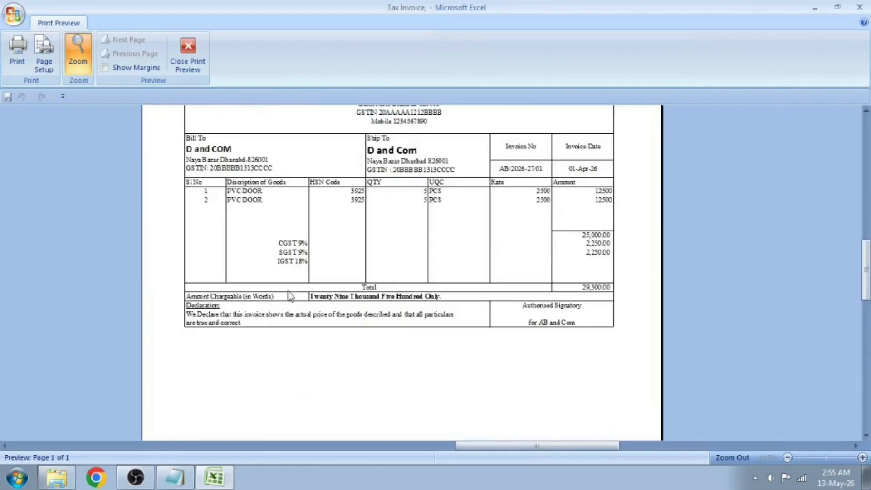
click(459, 302)
key(Escape)
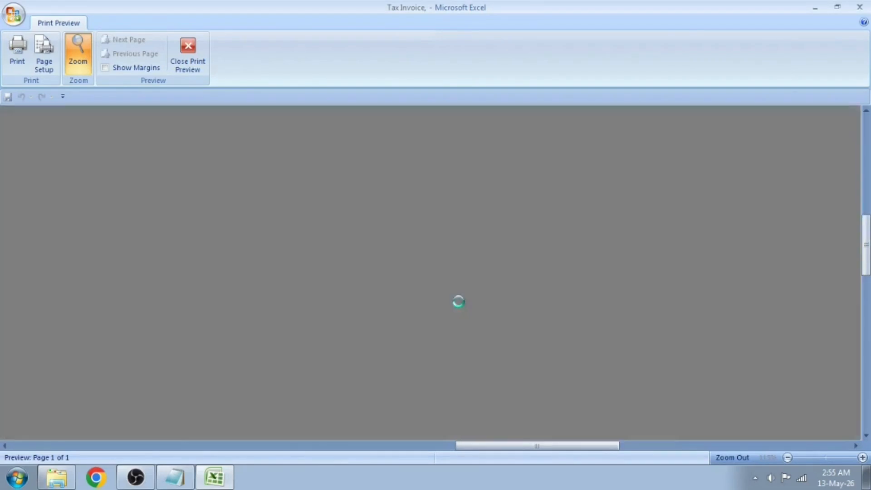
Try a yellow fill on the company header block A2:G5 and undo it.
scroll(310, 302, down, 6)
click(333, 297)
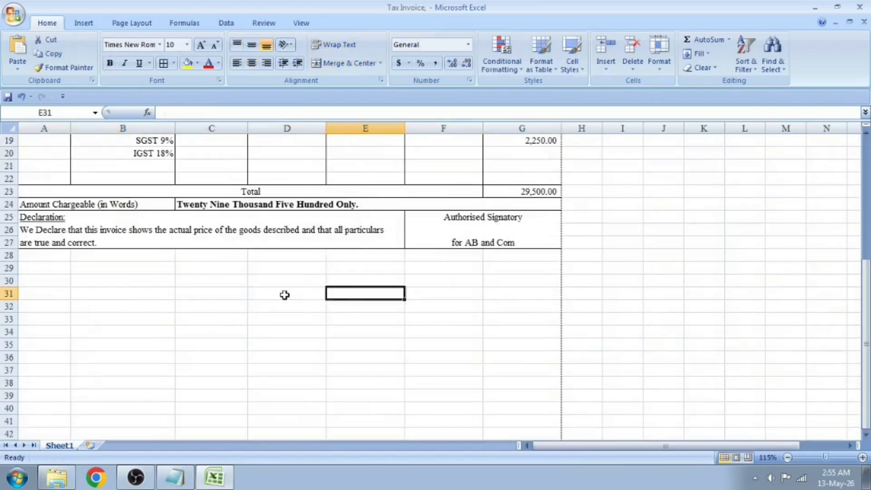
scroll(171, 288, up, 3)
scroll(146, 327, up, 3)
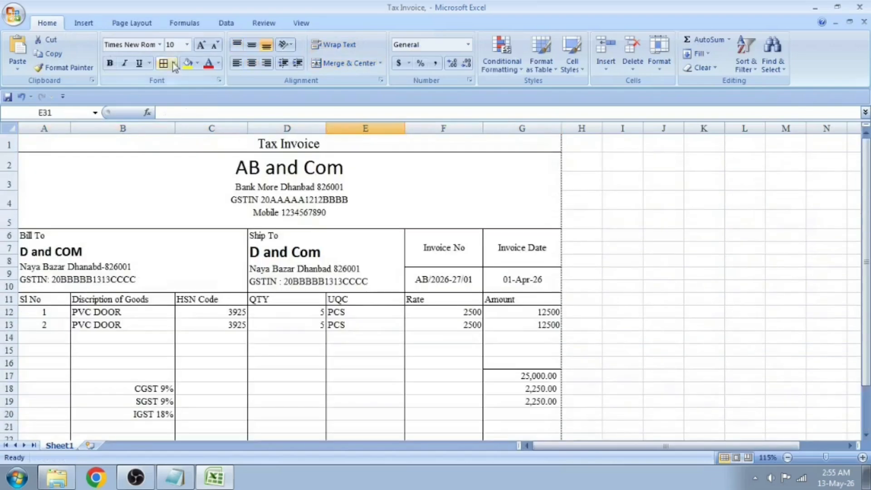
click(245, 222)
click(188, 63)
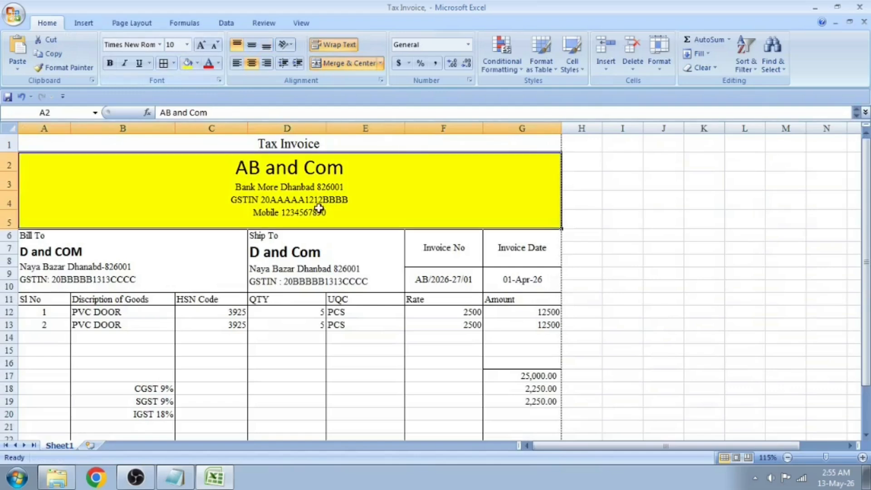
click(251, 143)
click(384, 191)
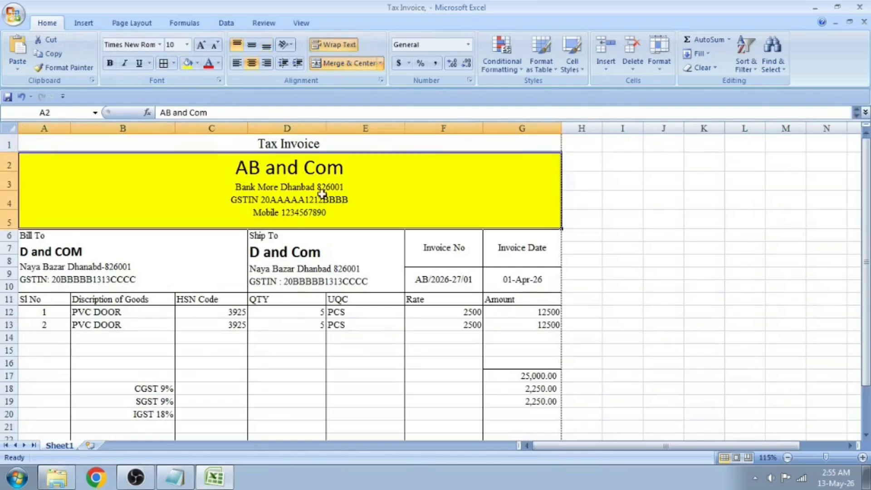
key(ctrl+z)
click(424, 248)
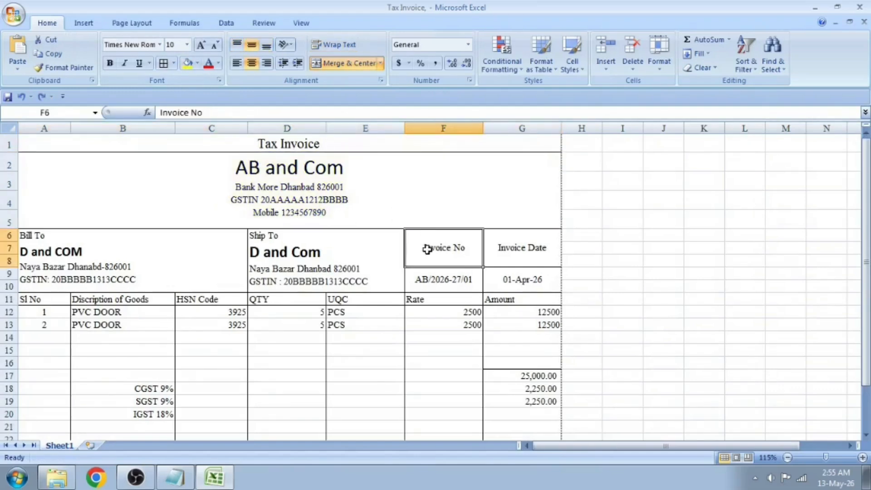
click(565, 248)
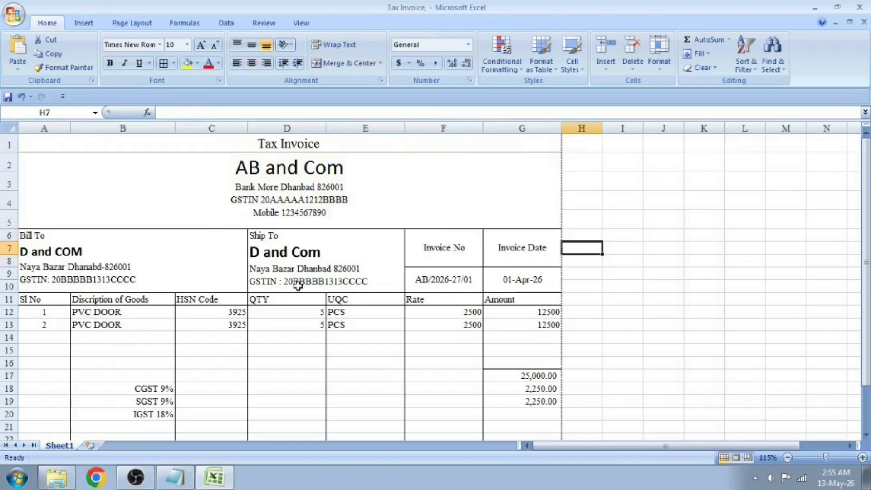